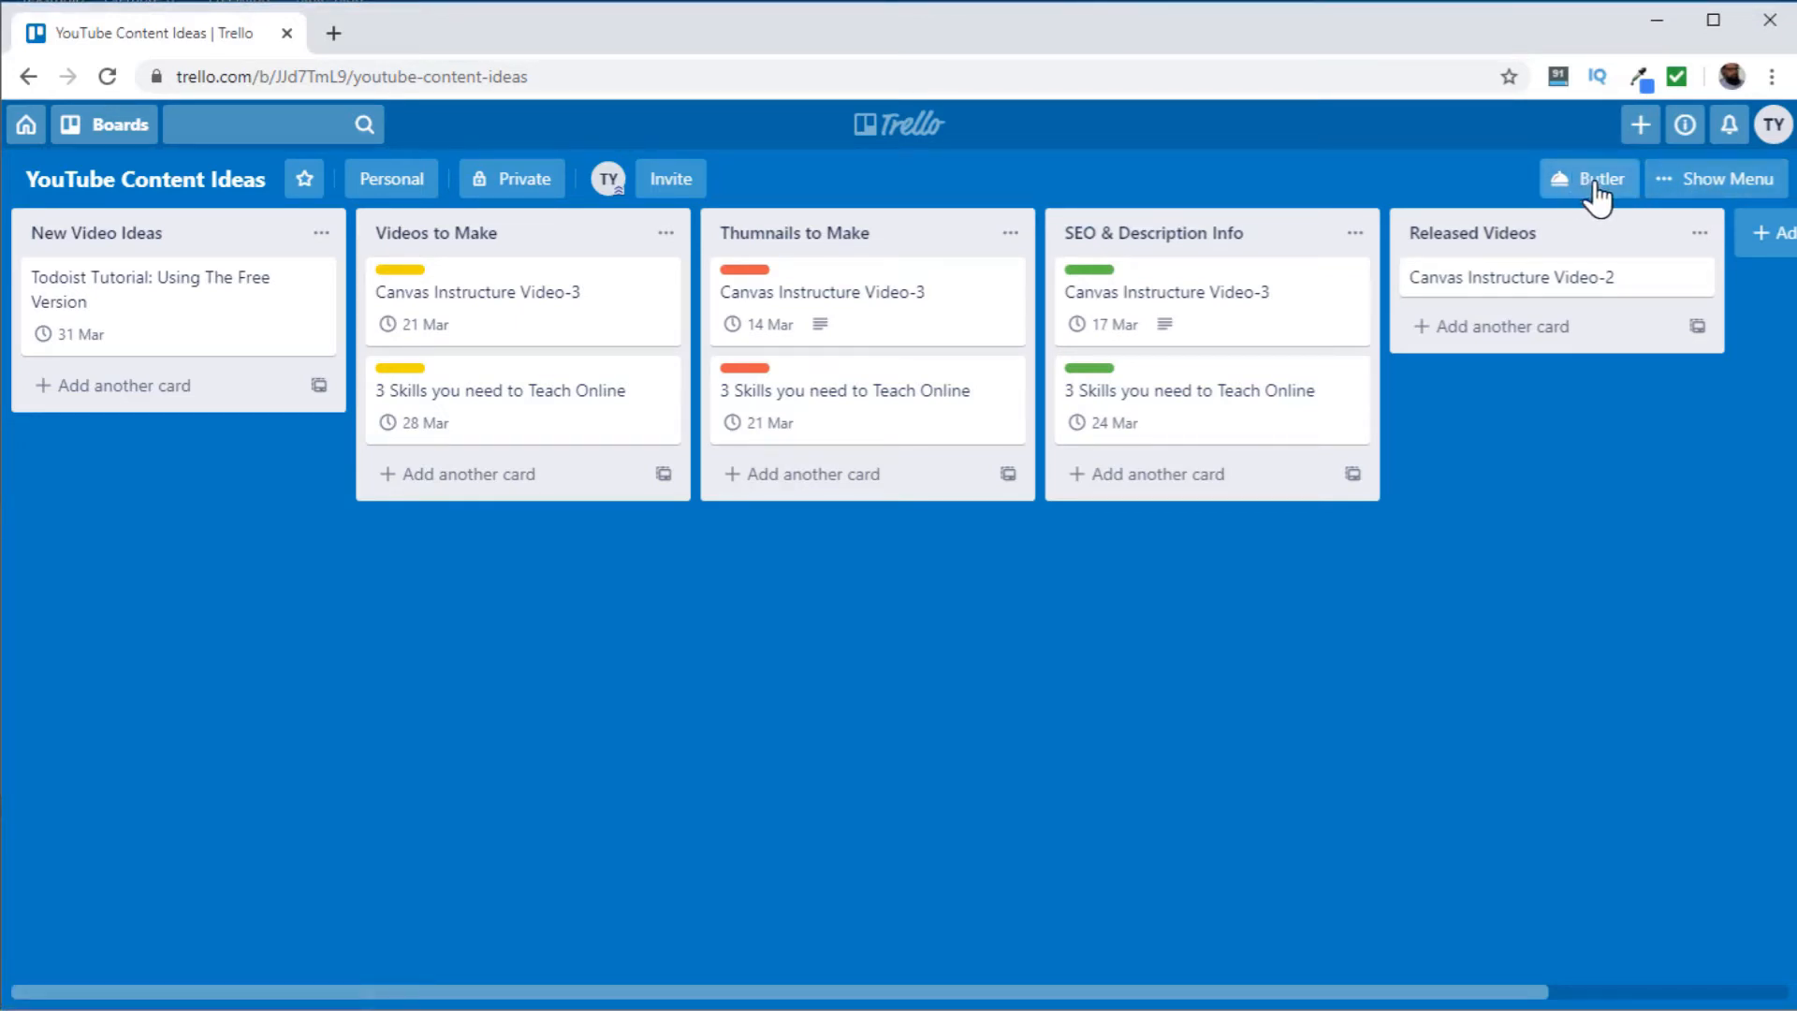
Find the Custom Fields Power-Up and add it to the YouTube Content Ideas board.
click(1716, 187)
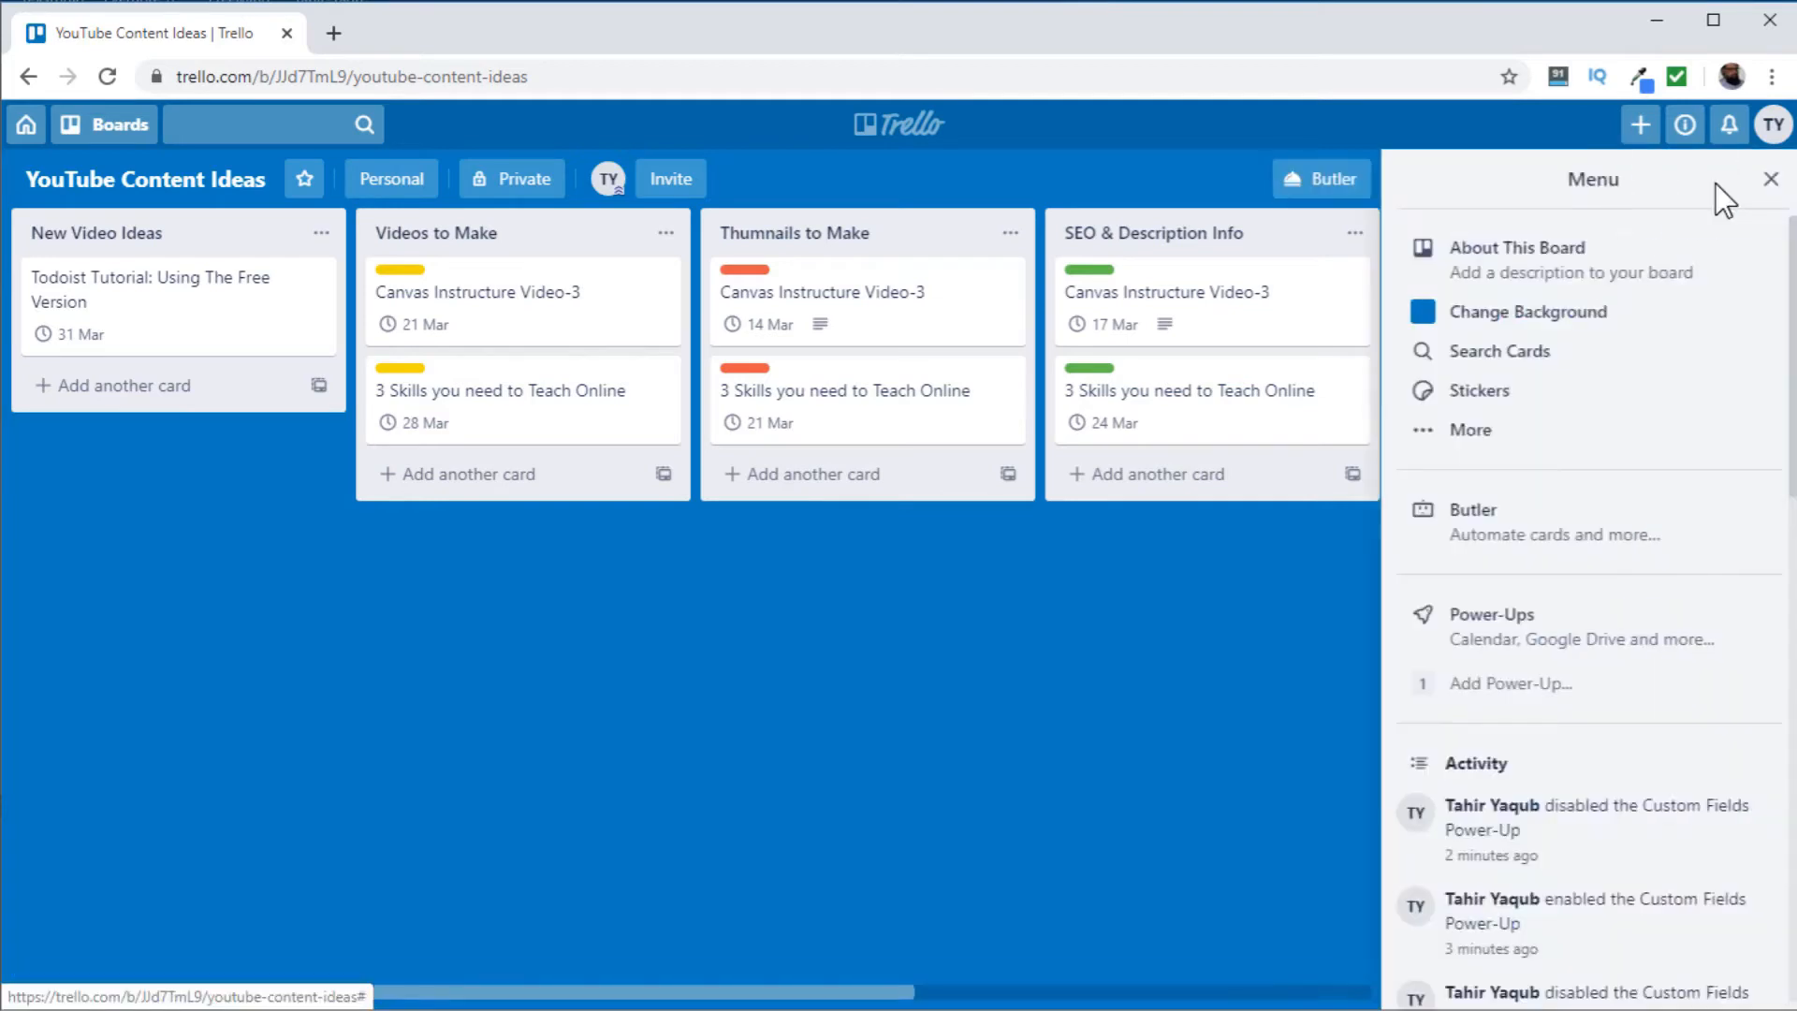
click(1474, 697)
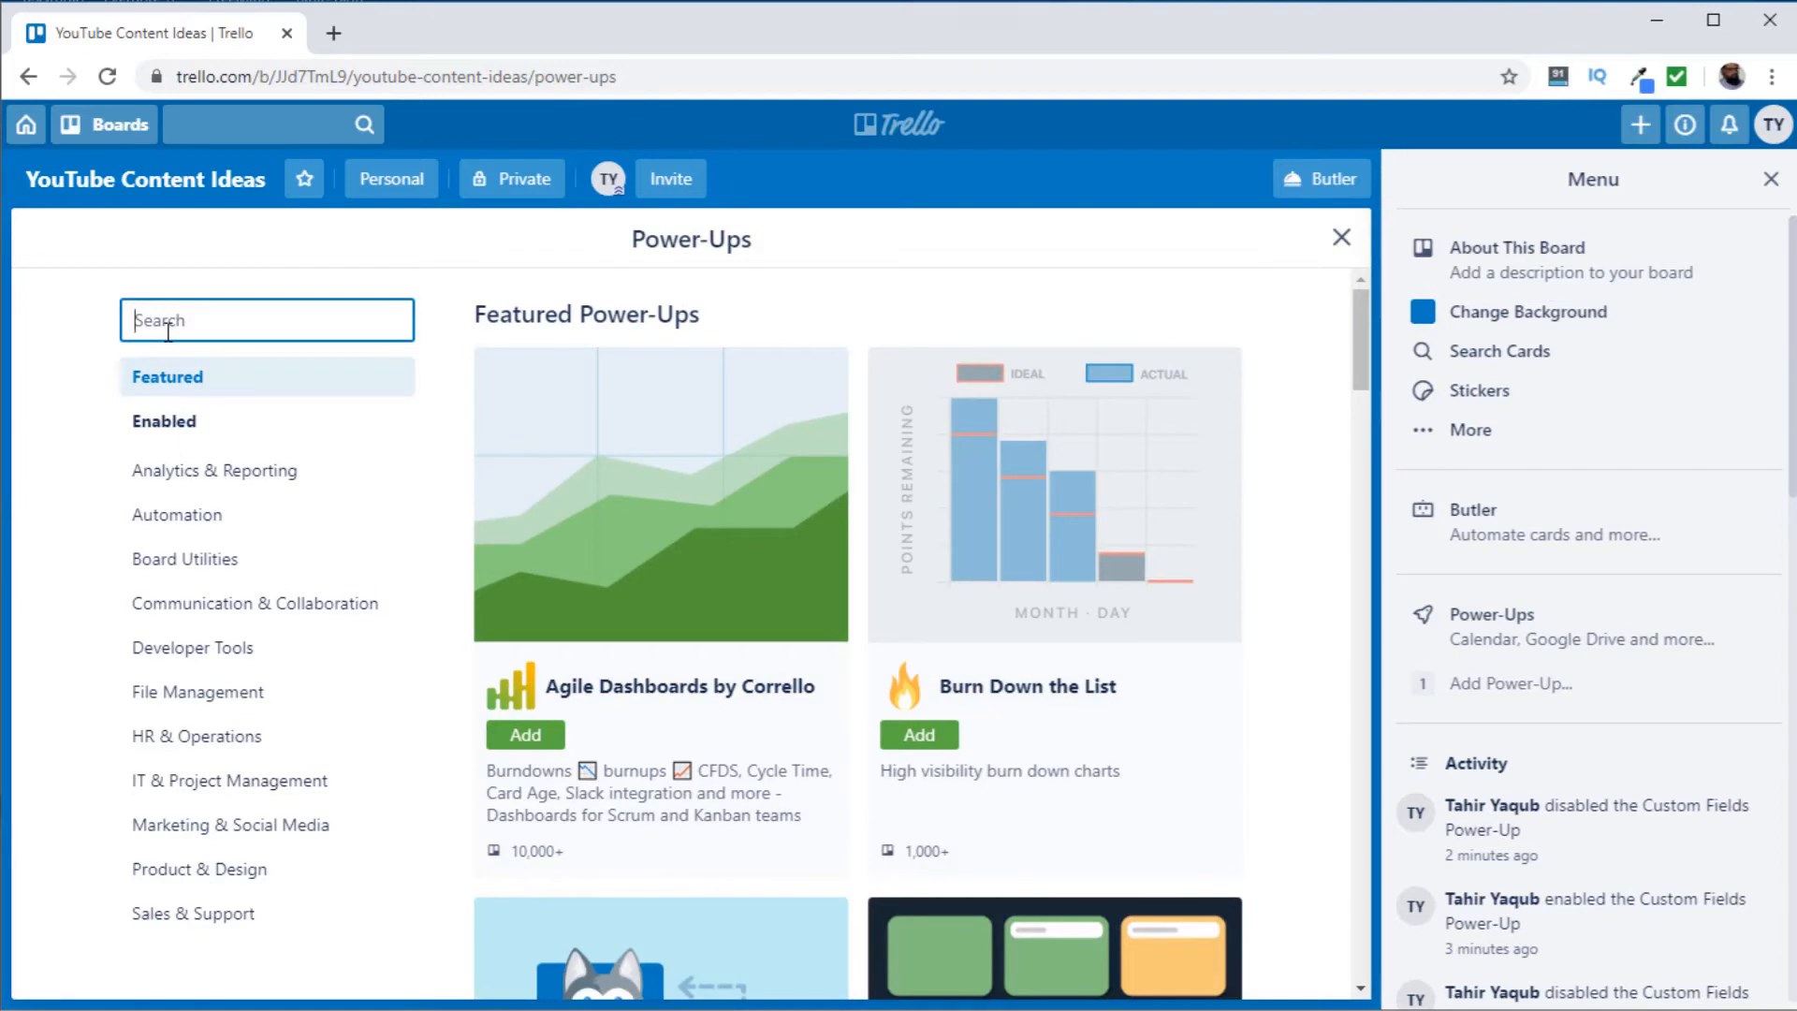
text(cus)
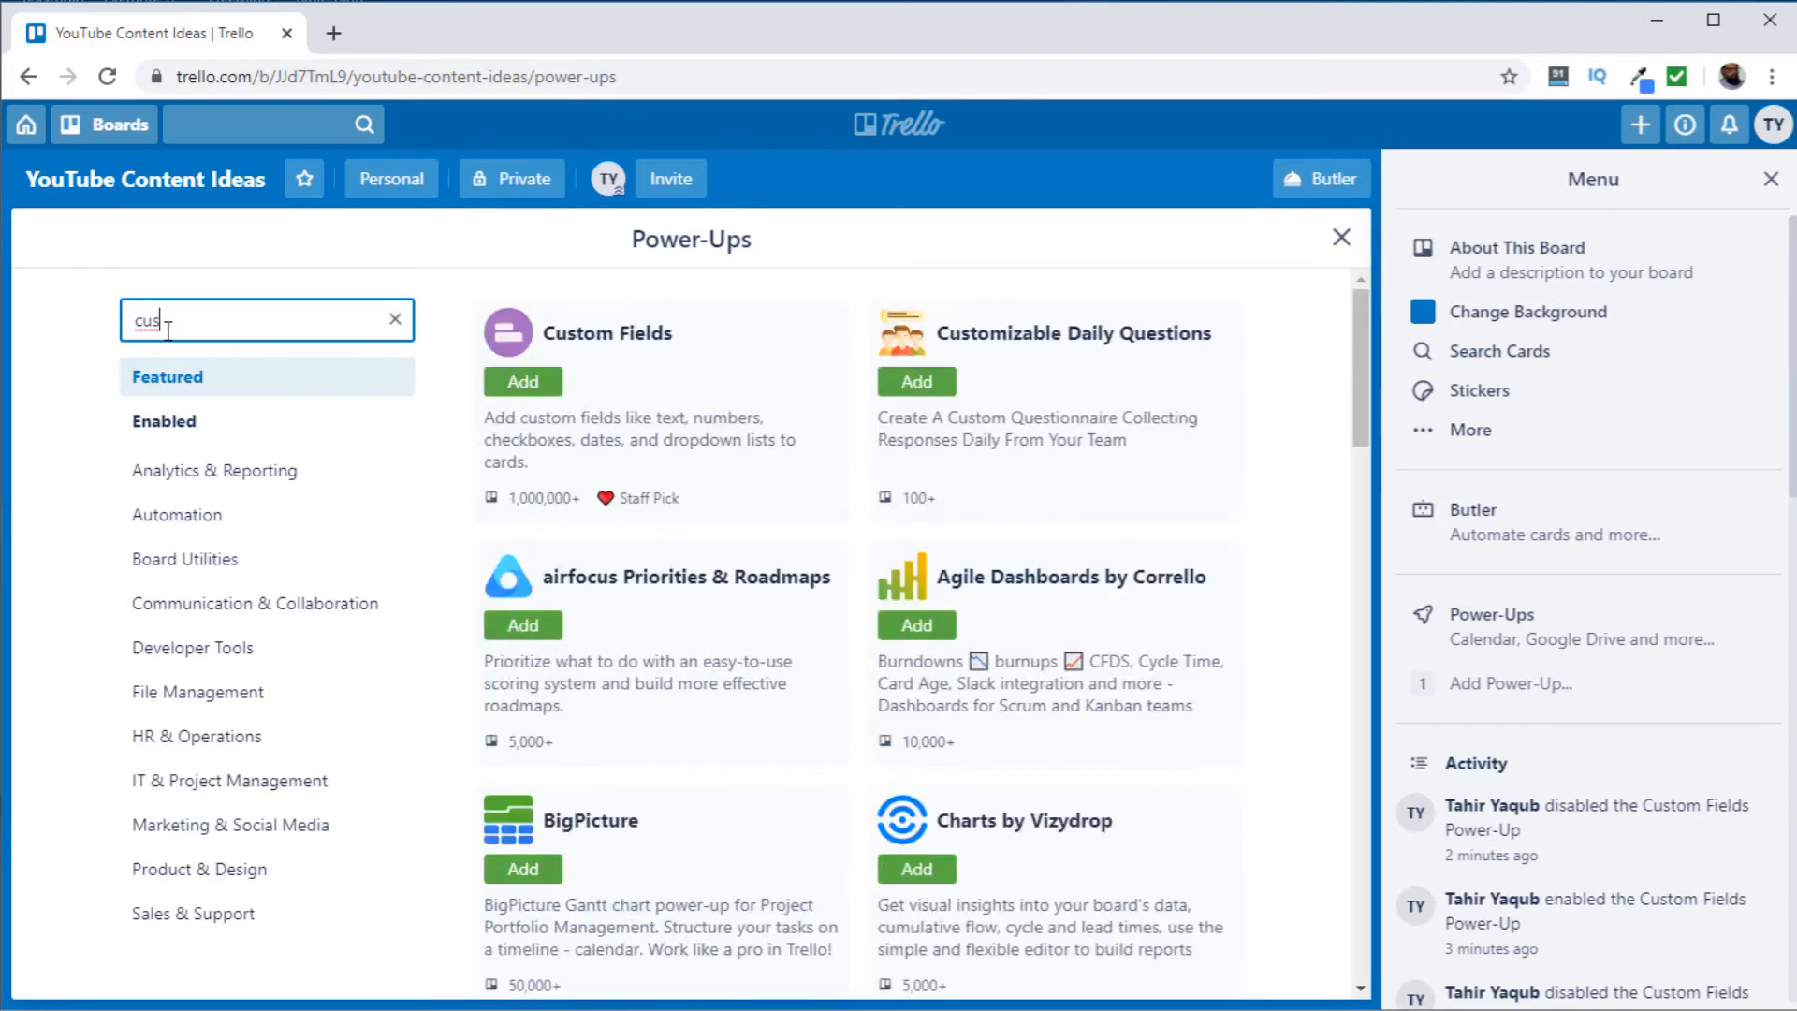
click(561, 329)
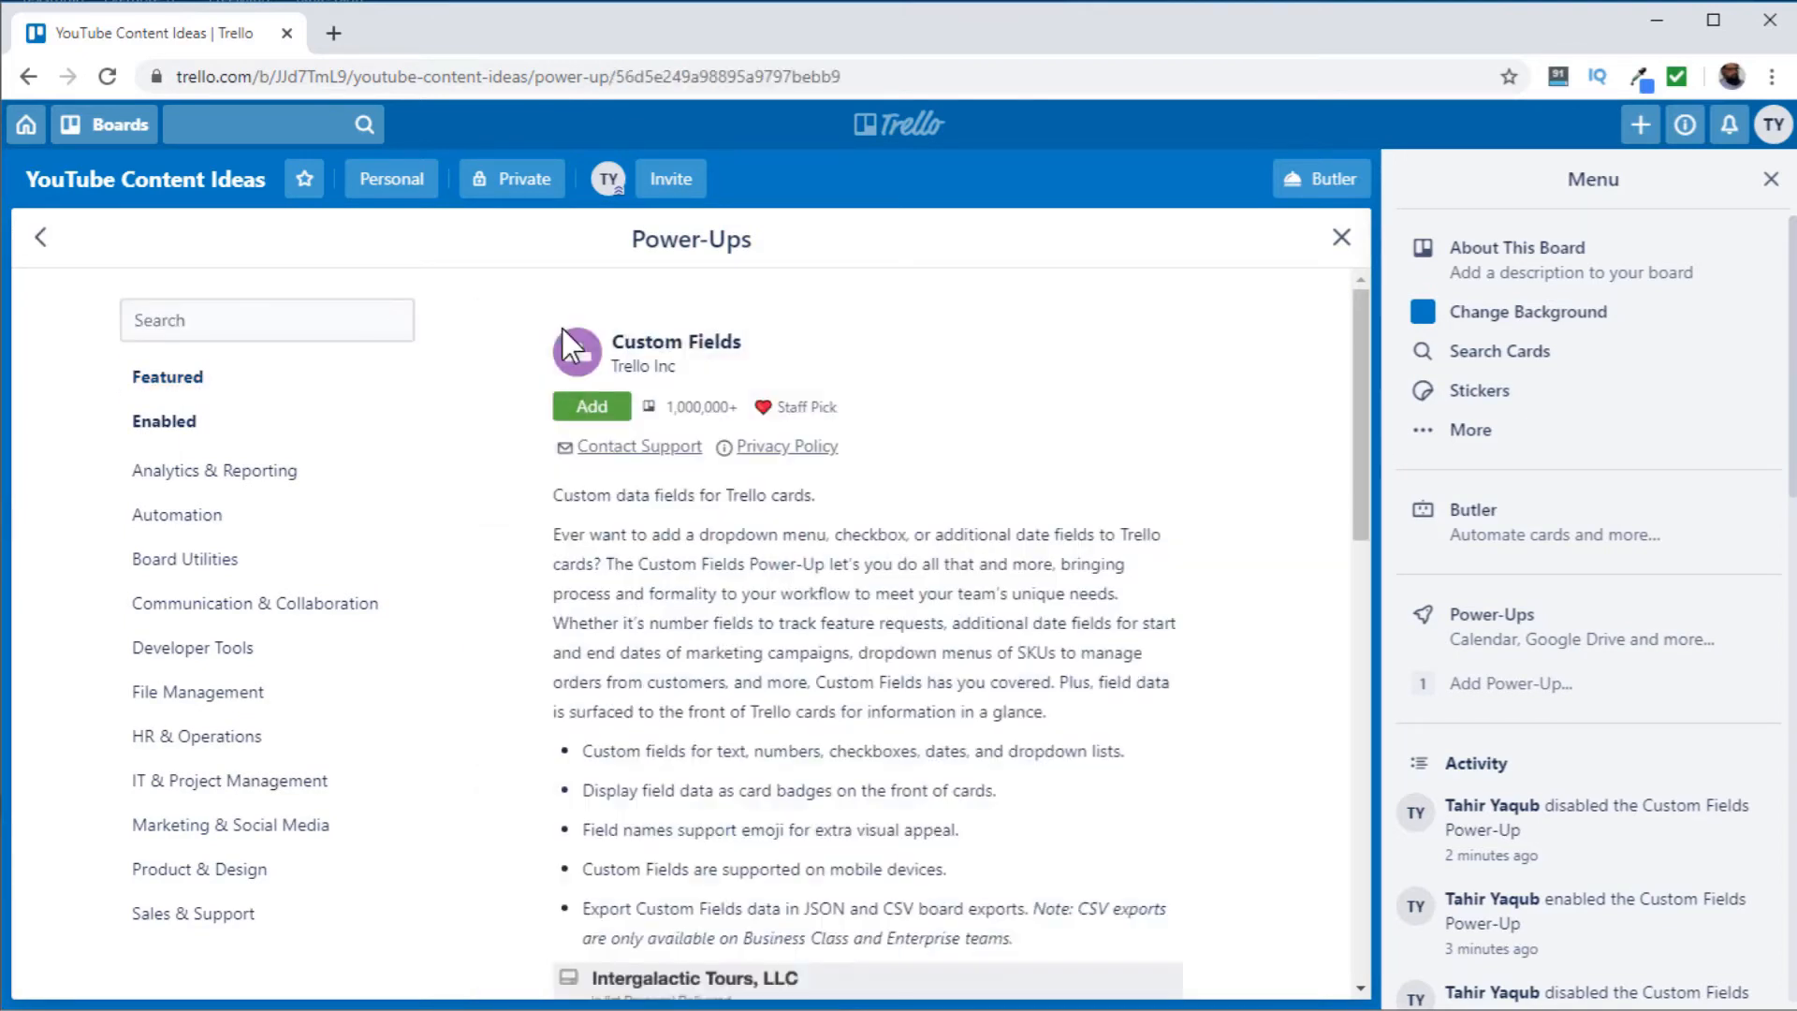
click(592, 409)
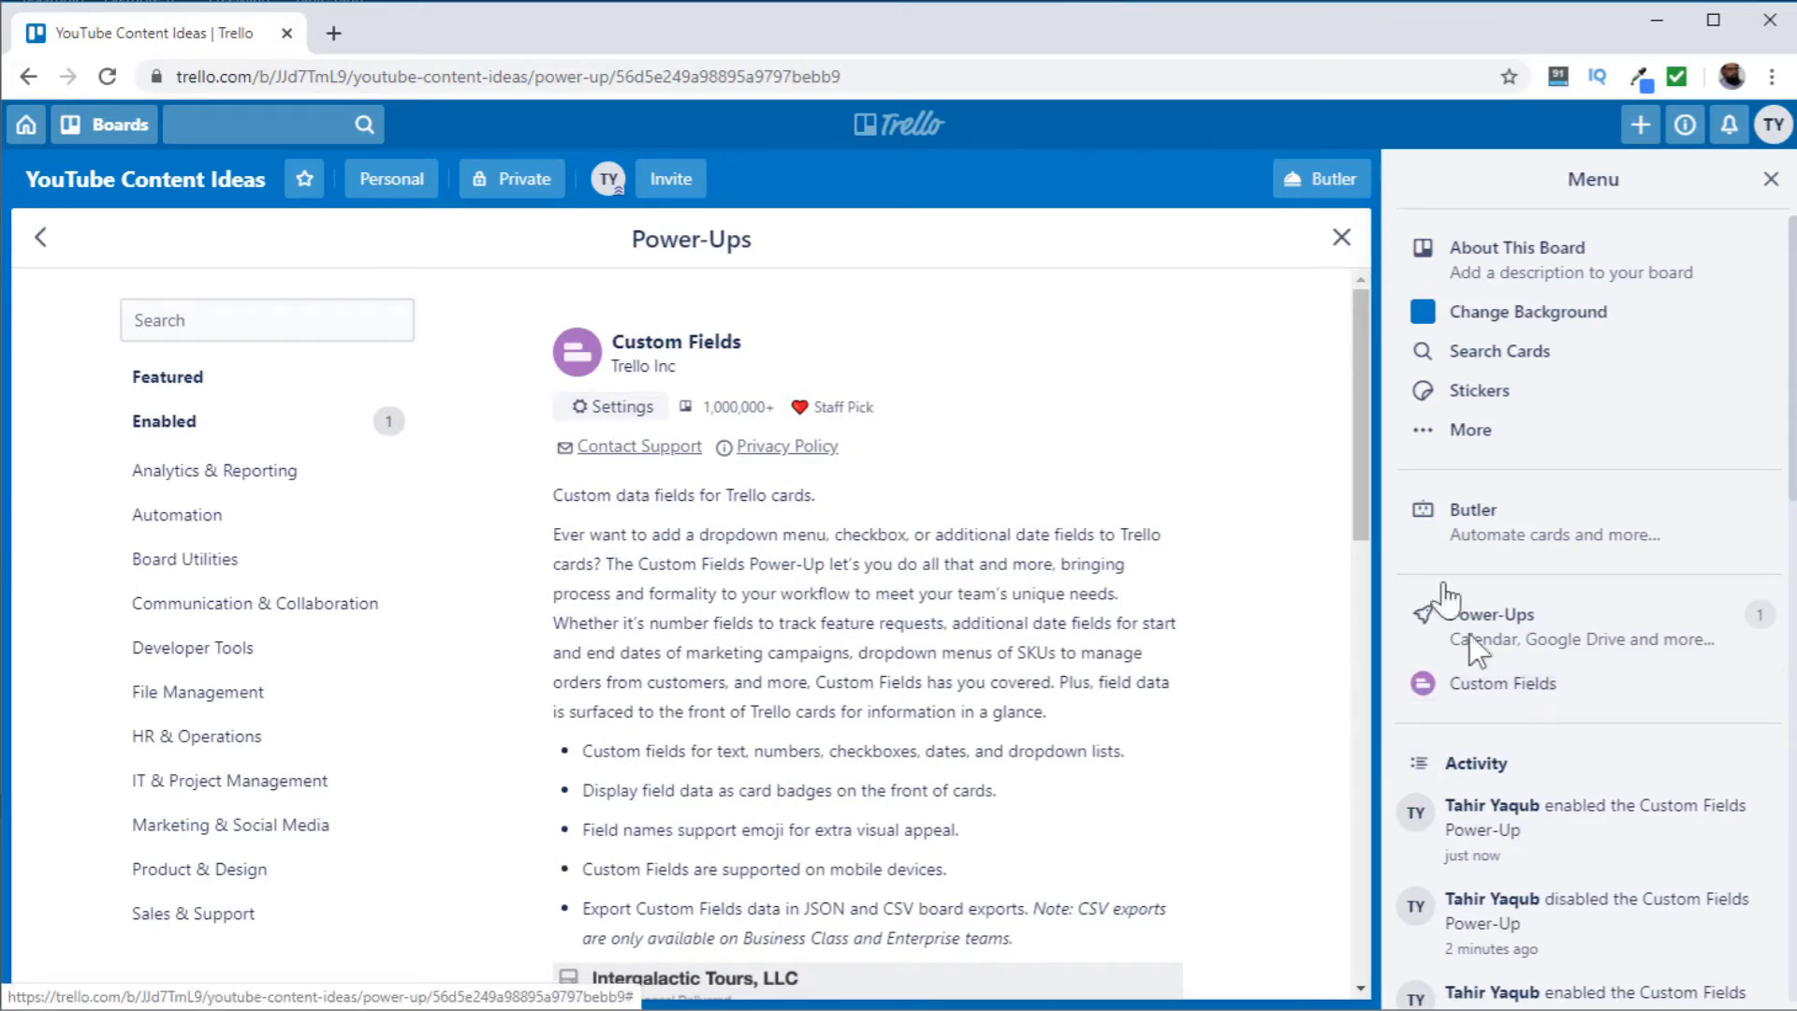
click(1342, 238)
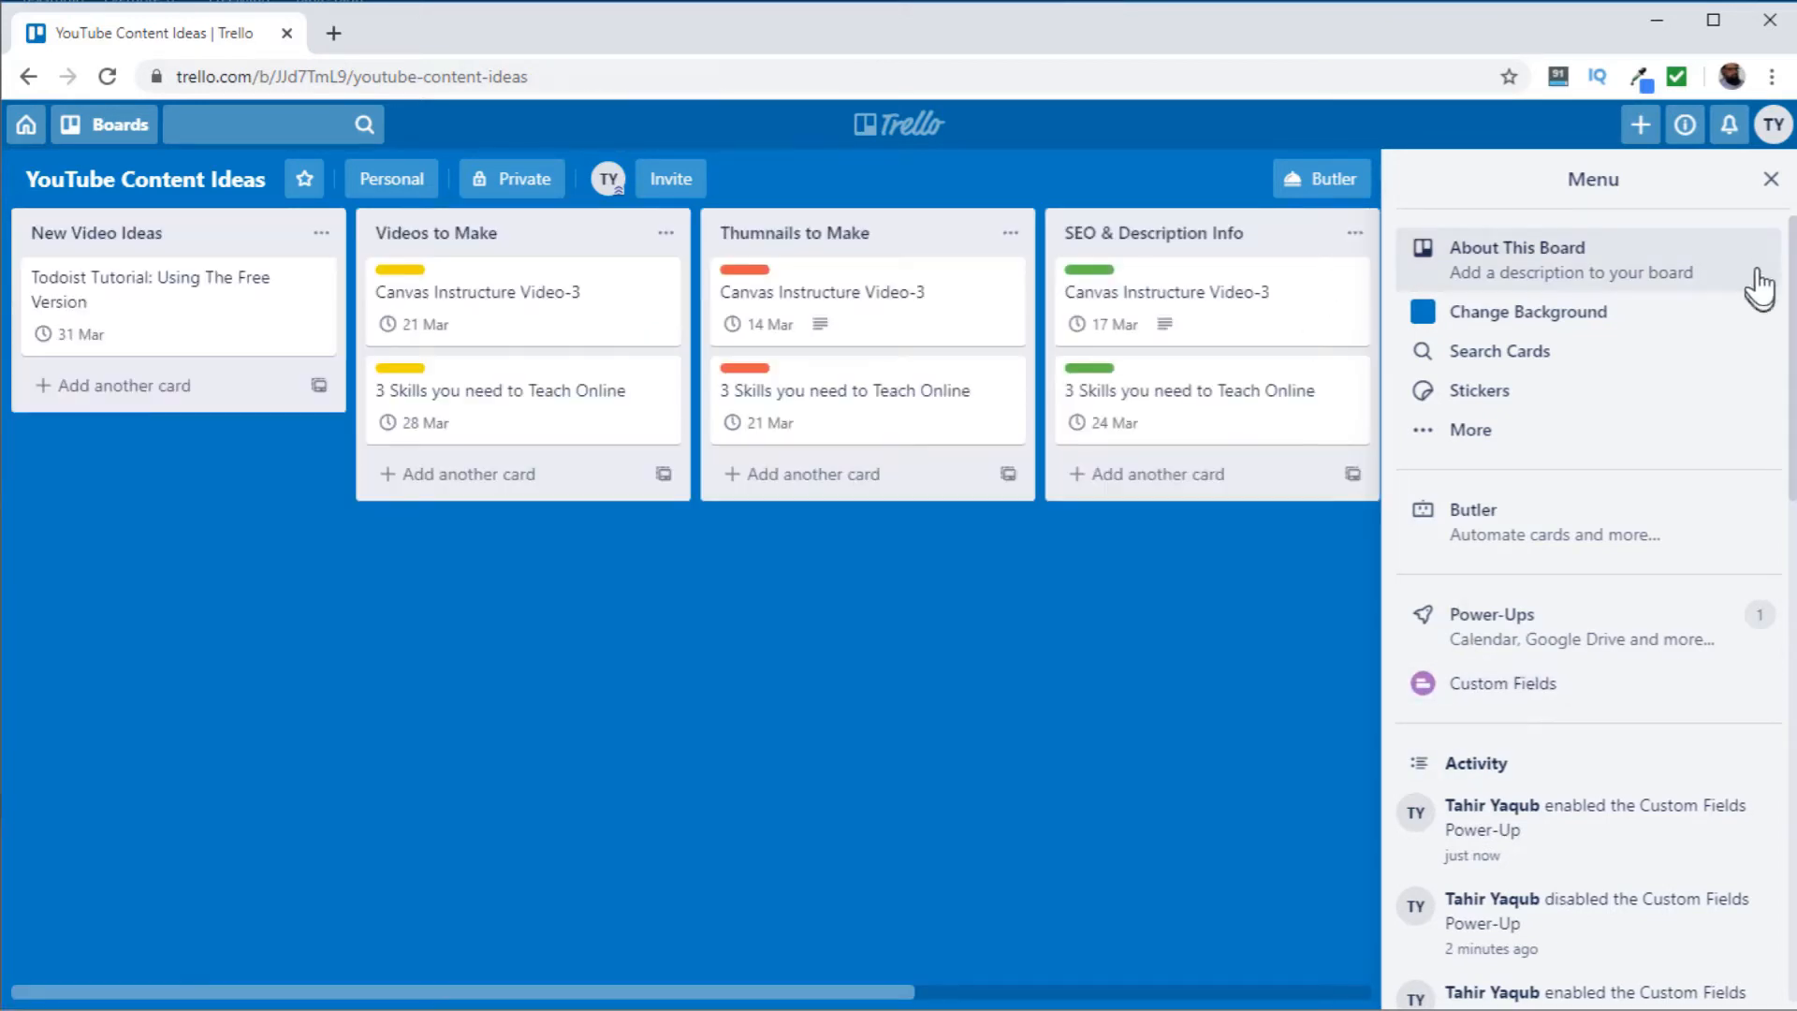
click(1772, 192)
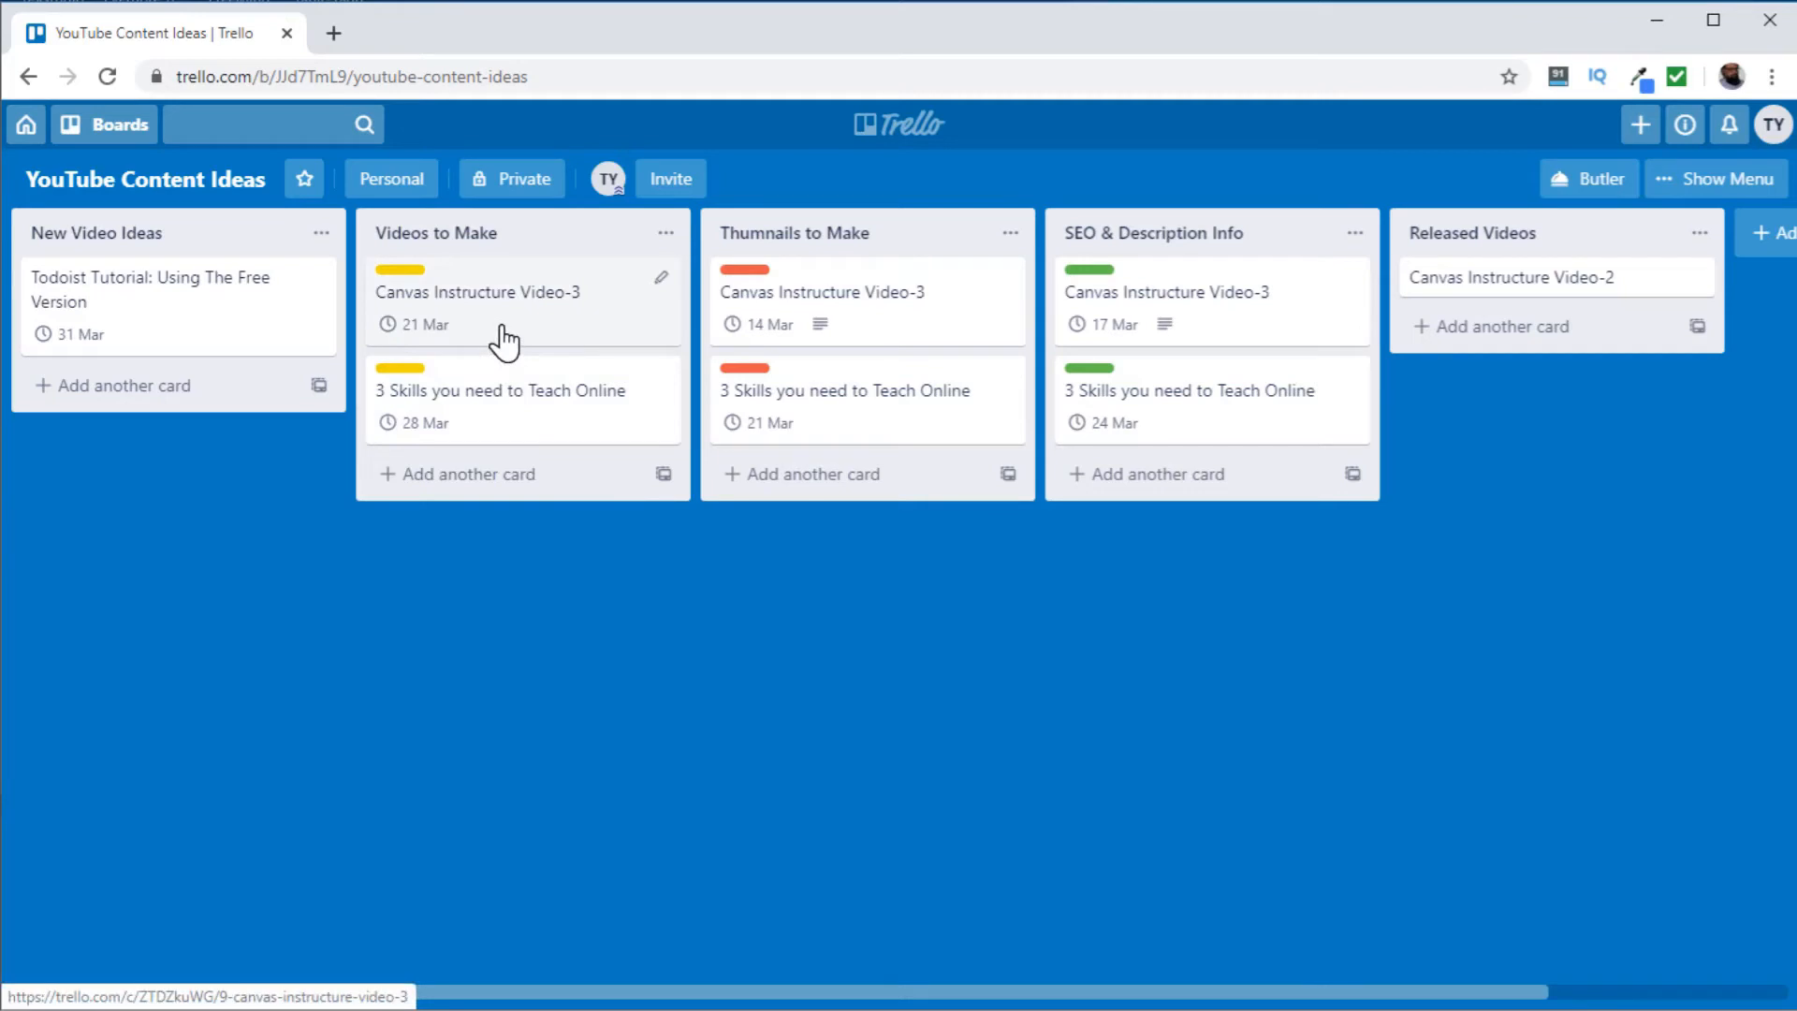
On the Canvas Instructure Video-3 card in Videos to Make, create a Date custom field named Completion Date.
click(532, 335)
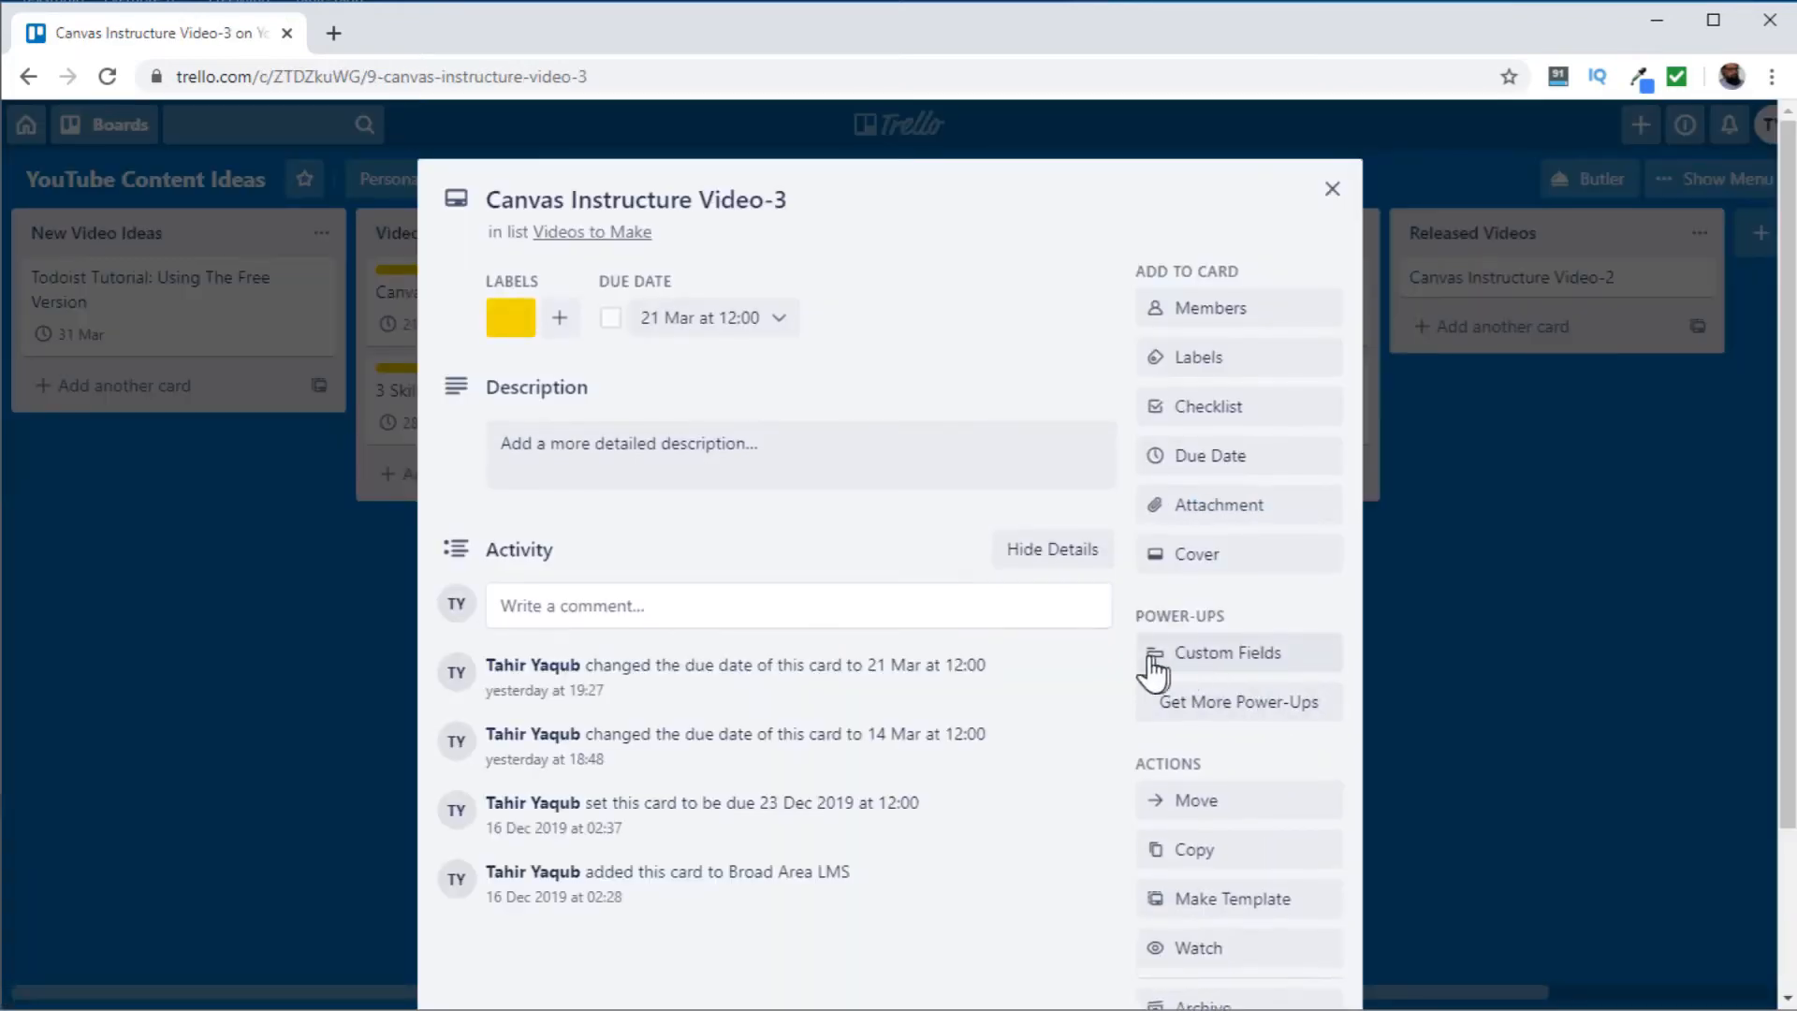
click(1270, 659)
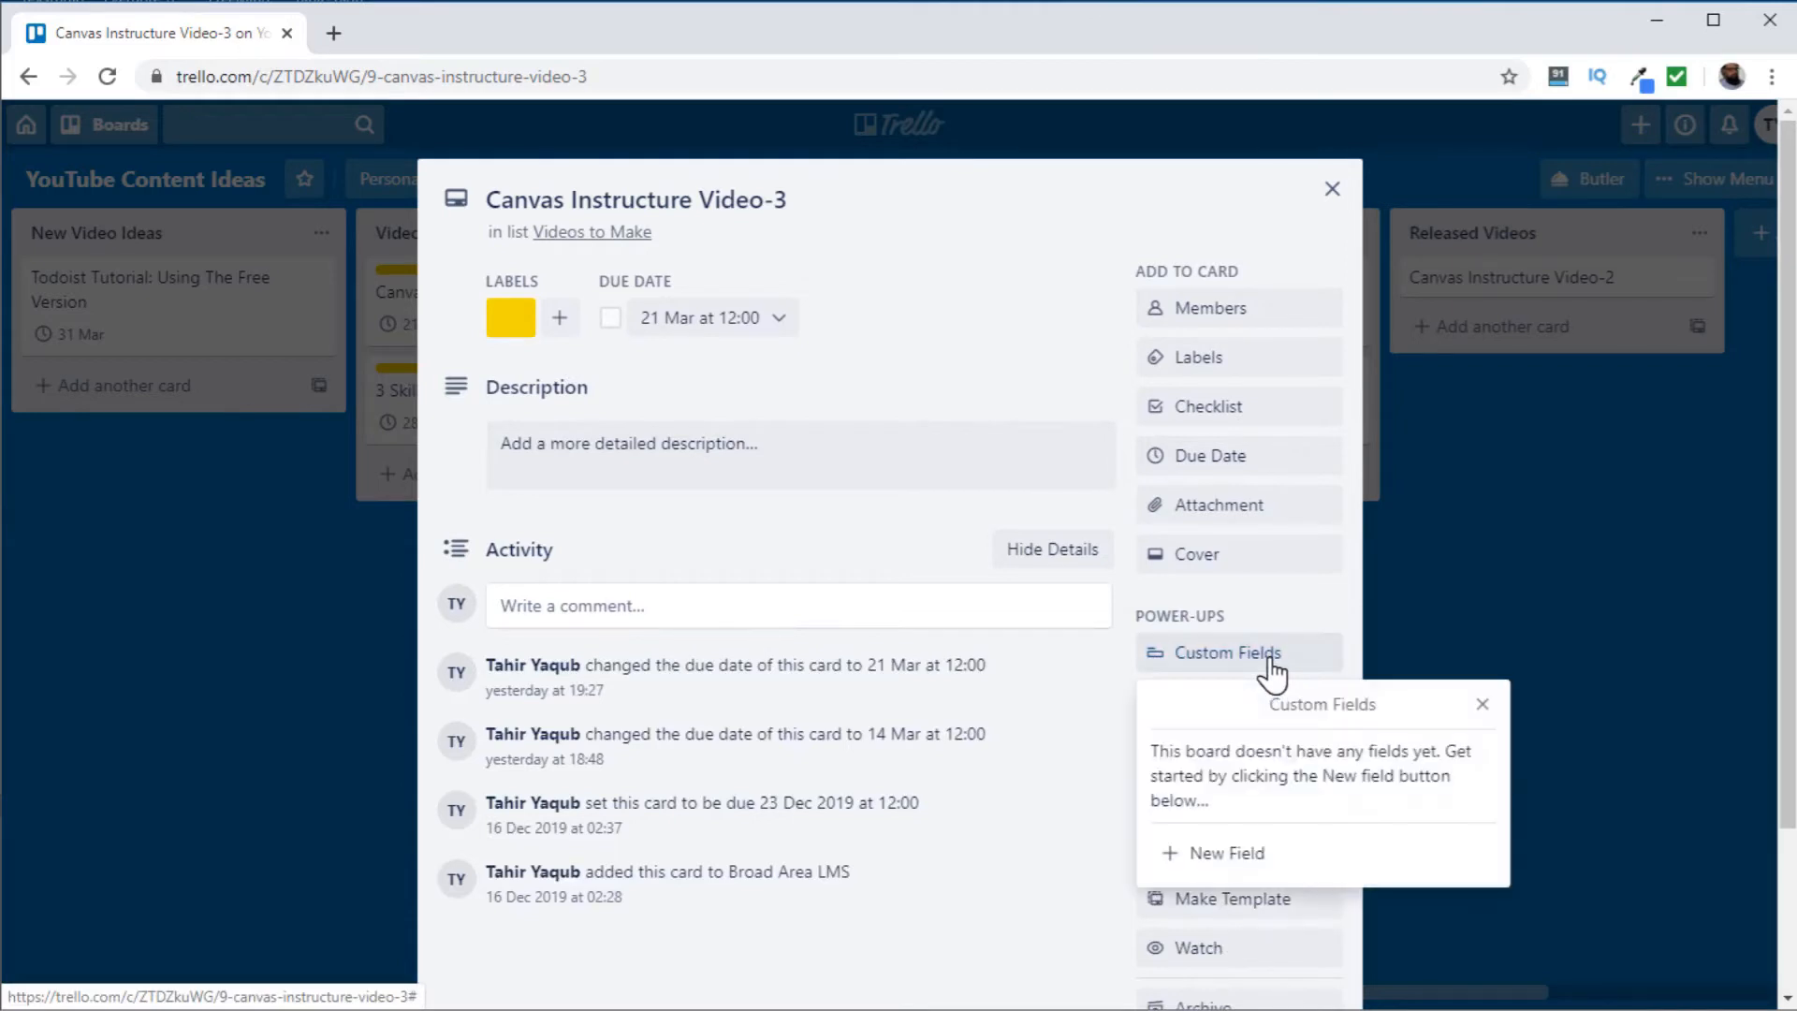
click(1232, 853)
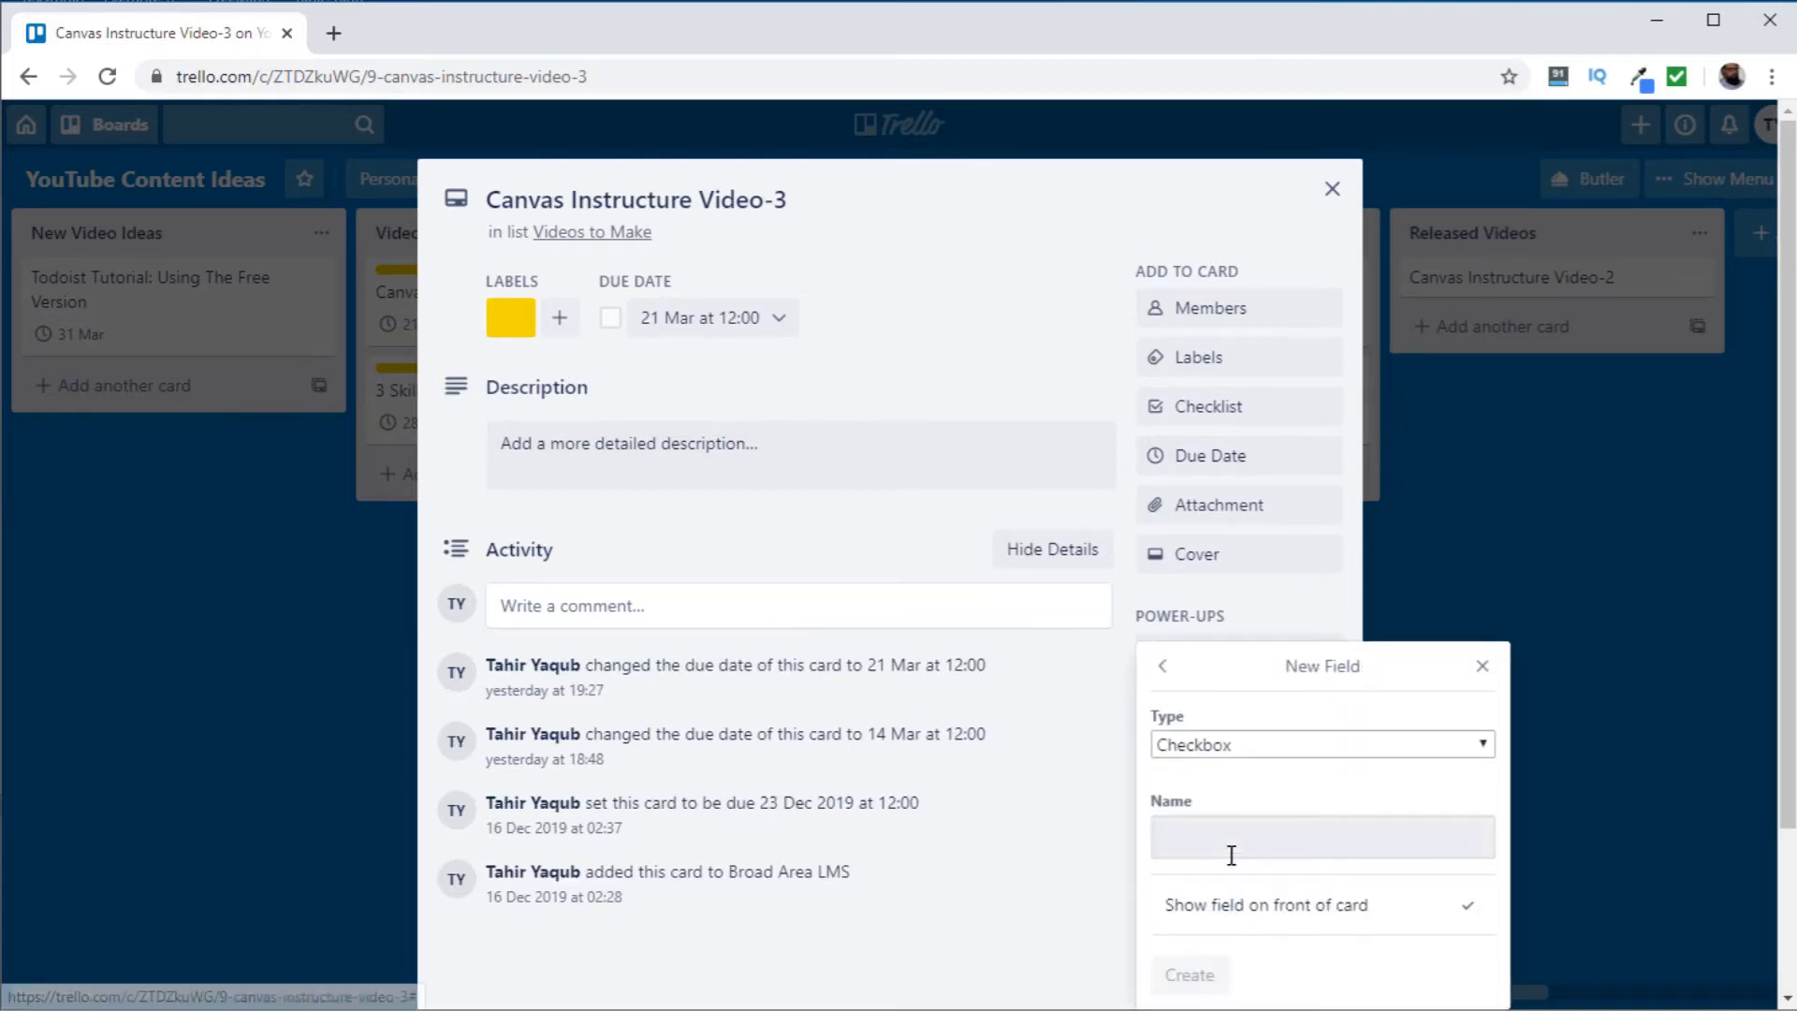
click(1479, 743)
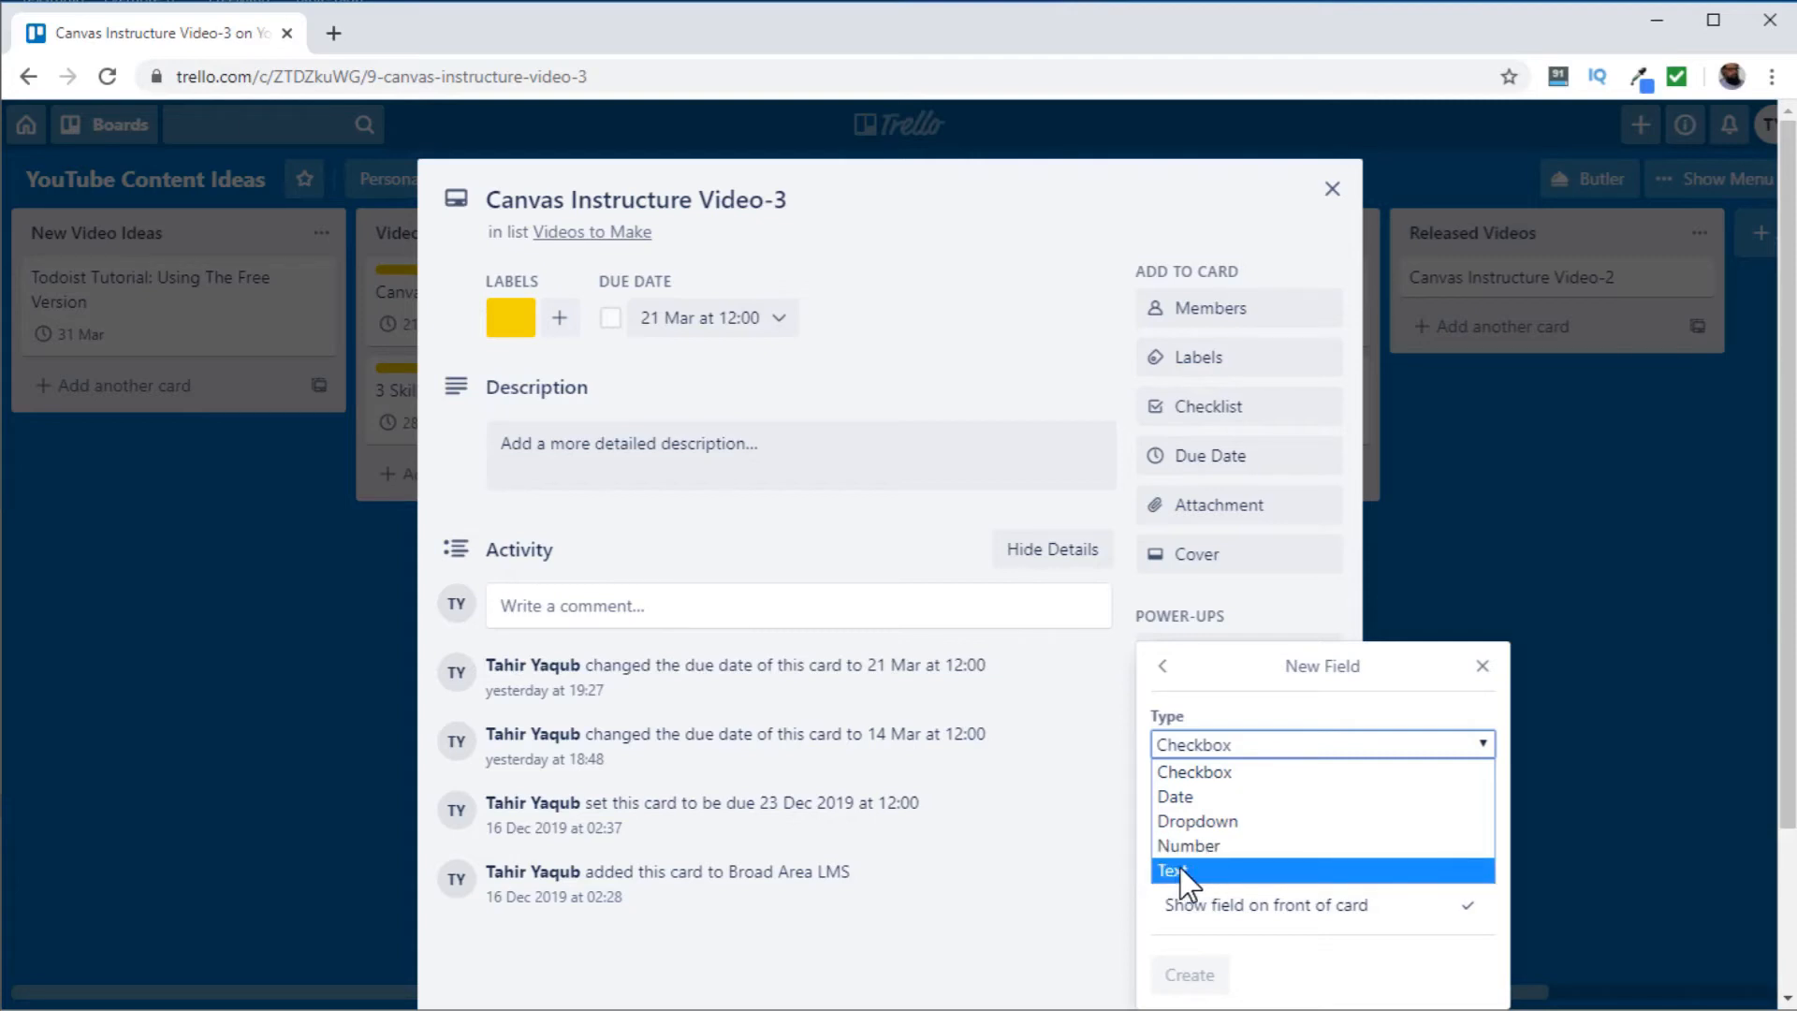
click(1181, 801)
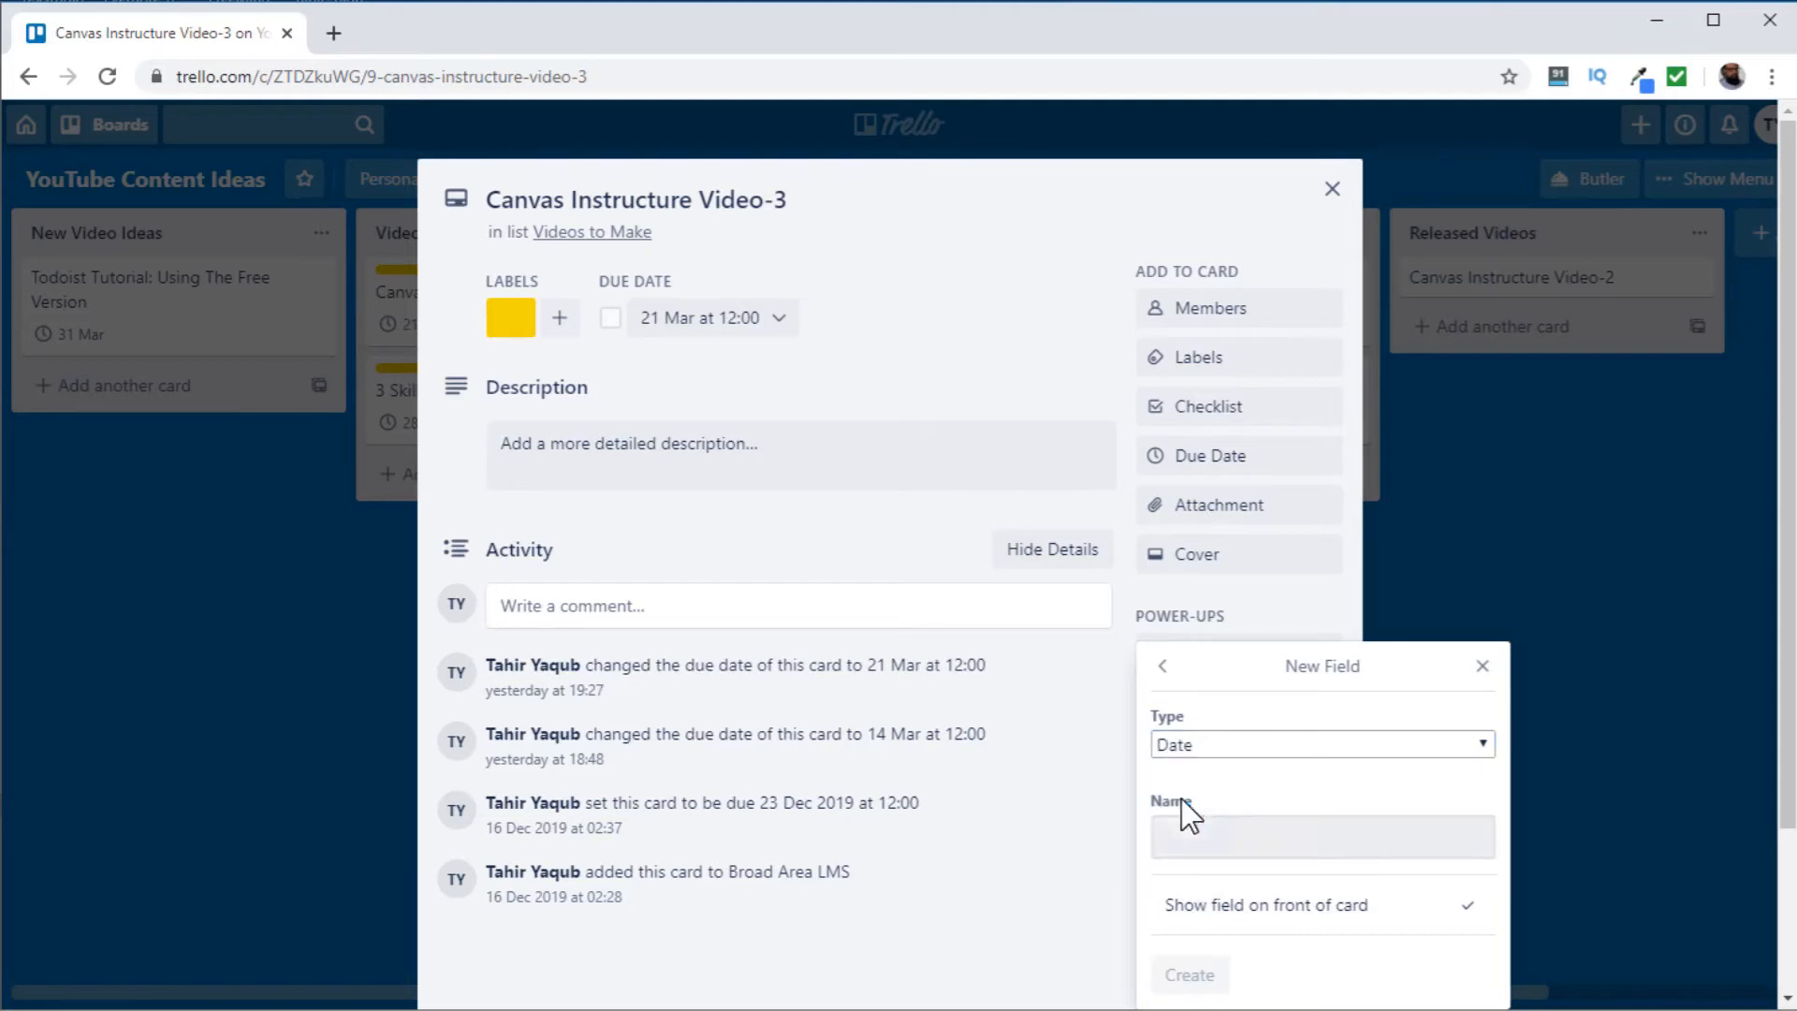
click(1188, 840)
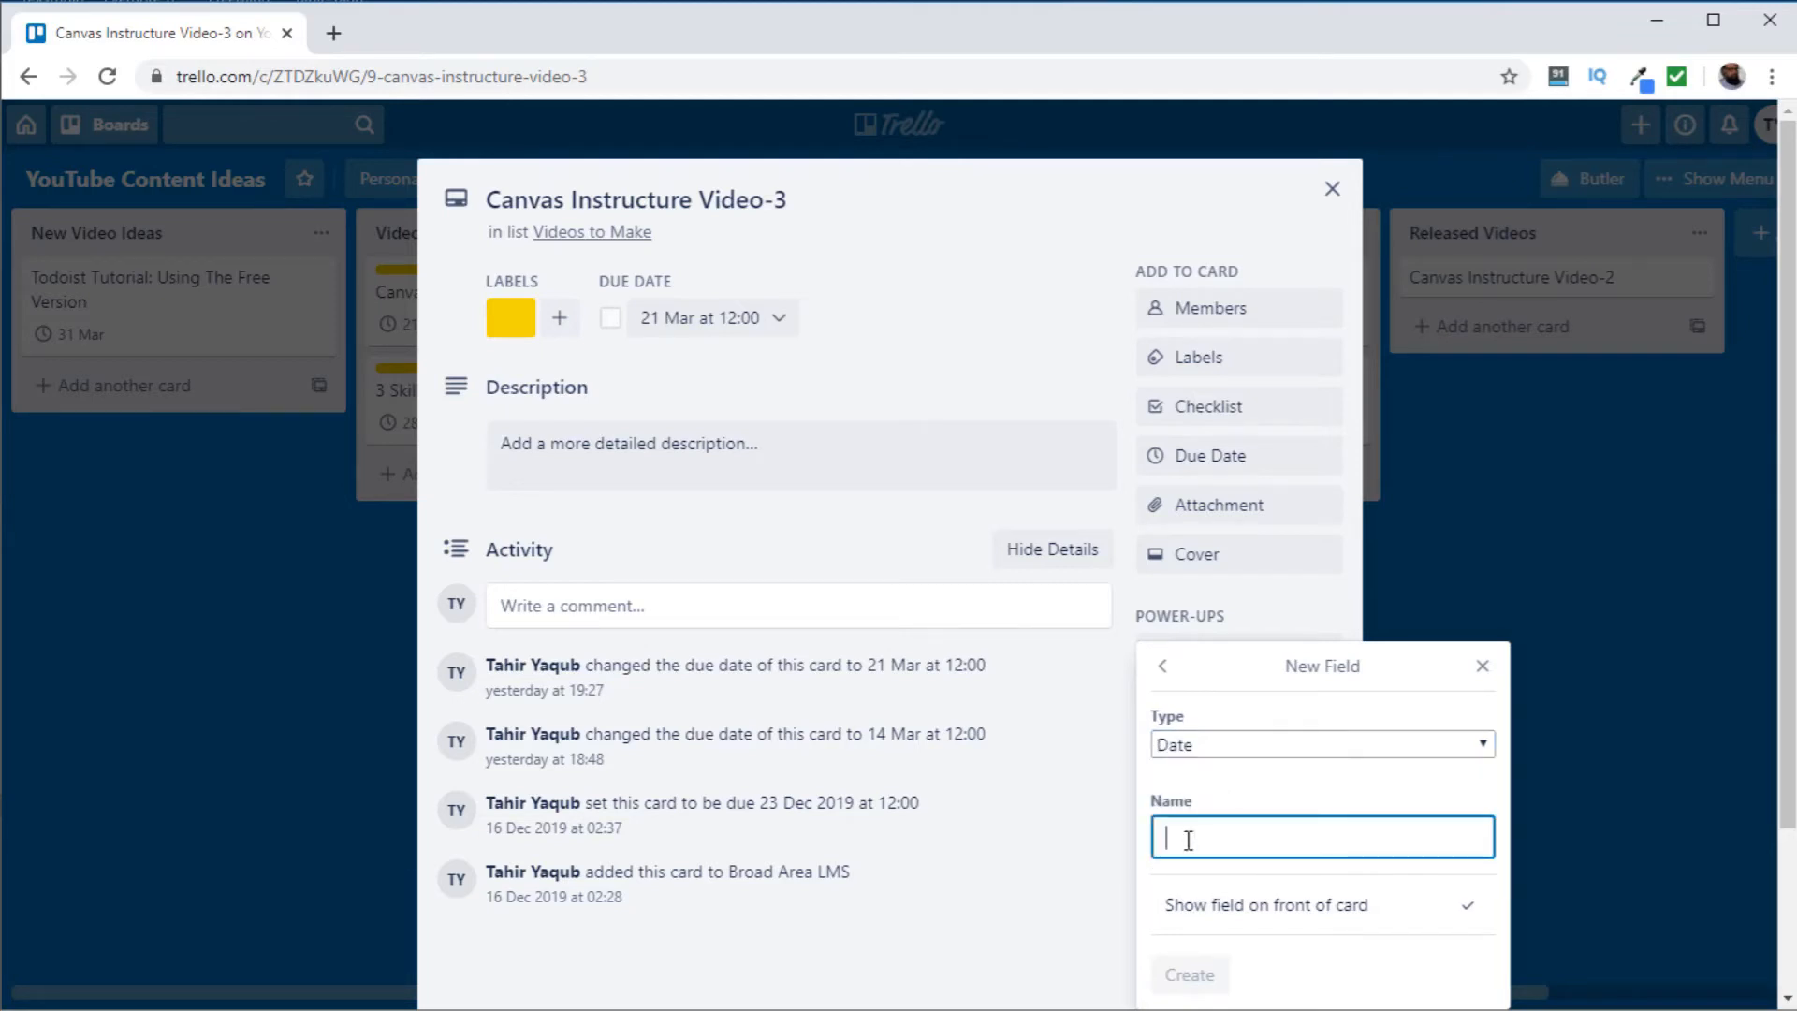
text(Completion)
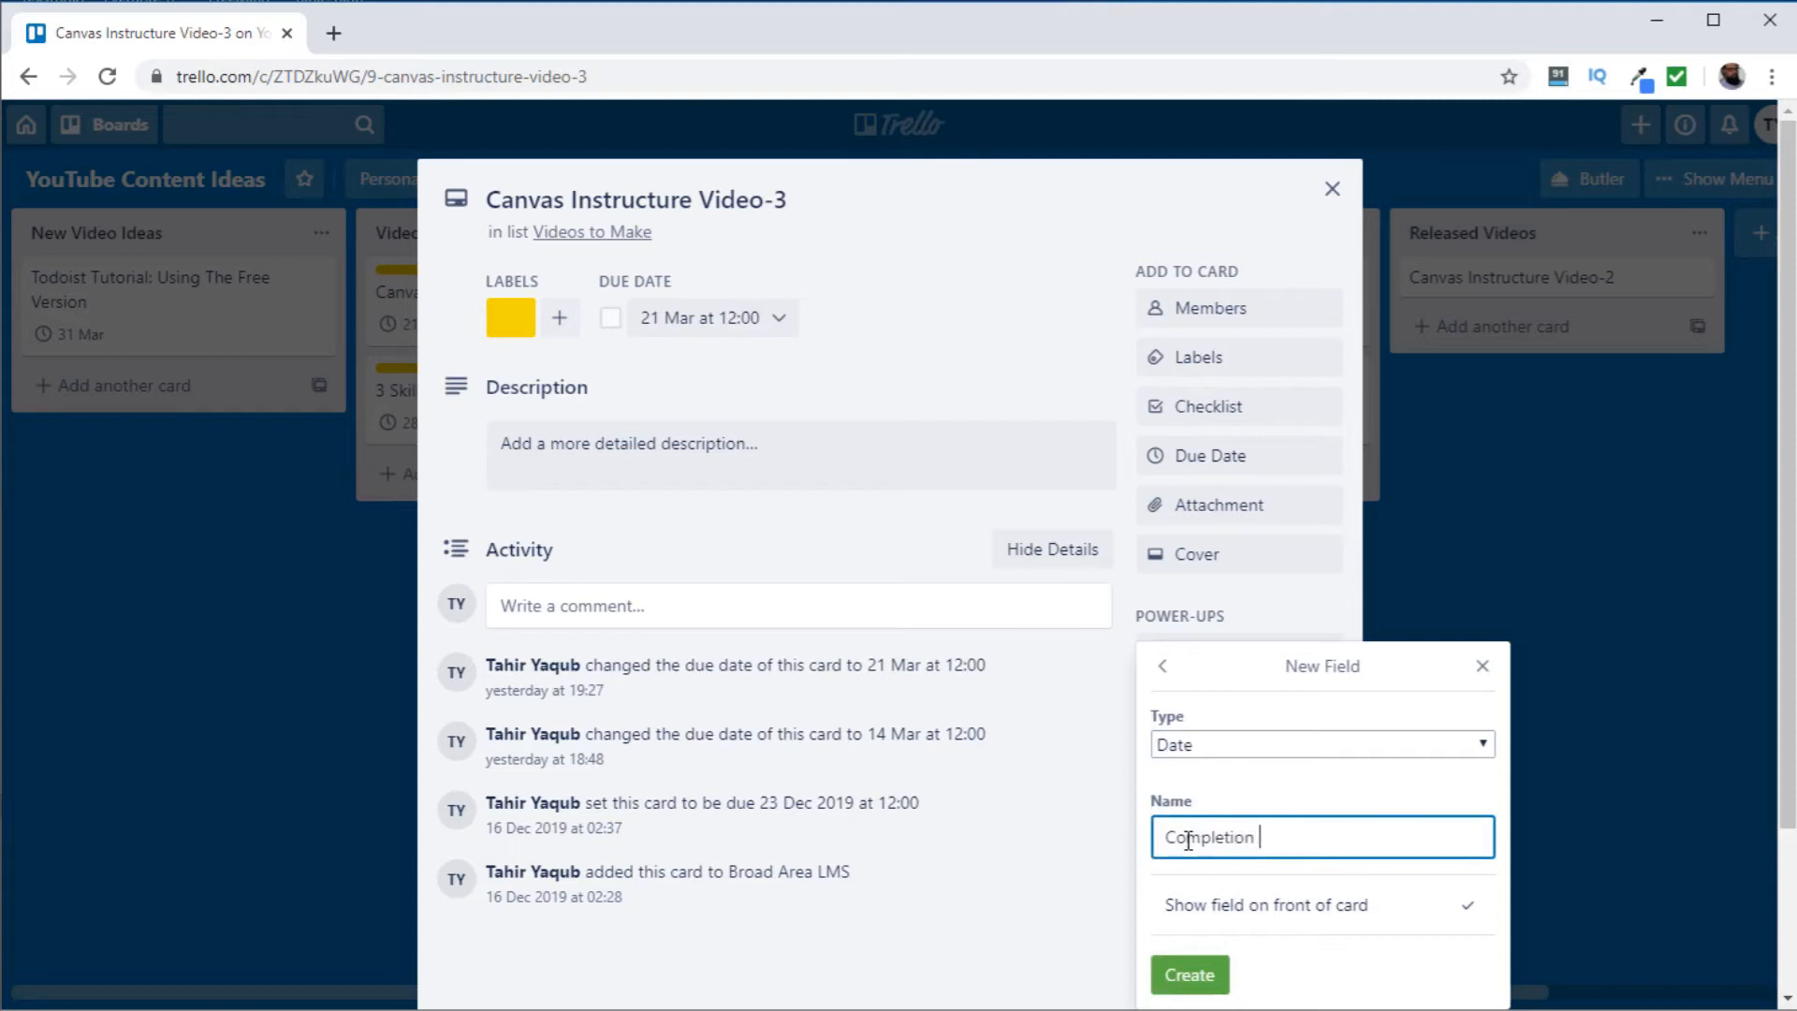
text( Date)
click(1195, 980)
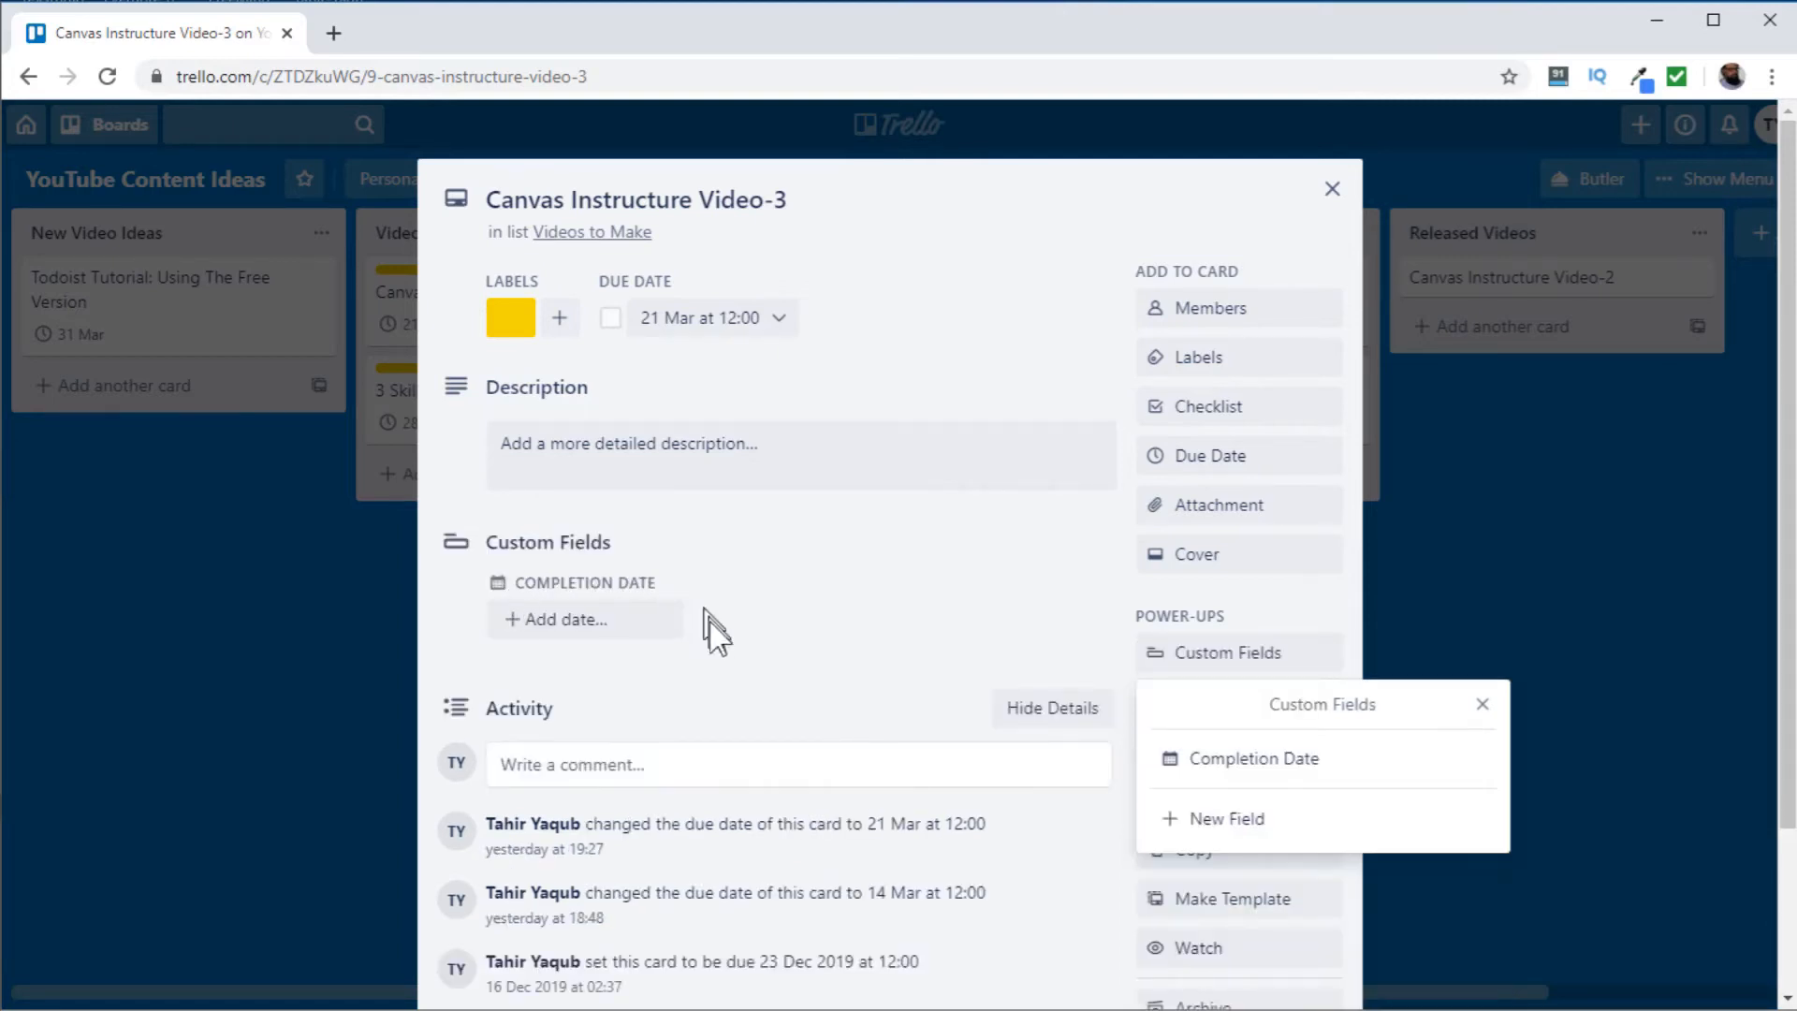
Try turning off the option to show the Completion Date field on the front of the card.
click(1256, 760)
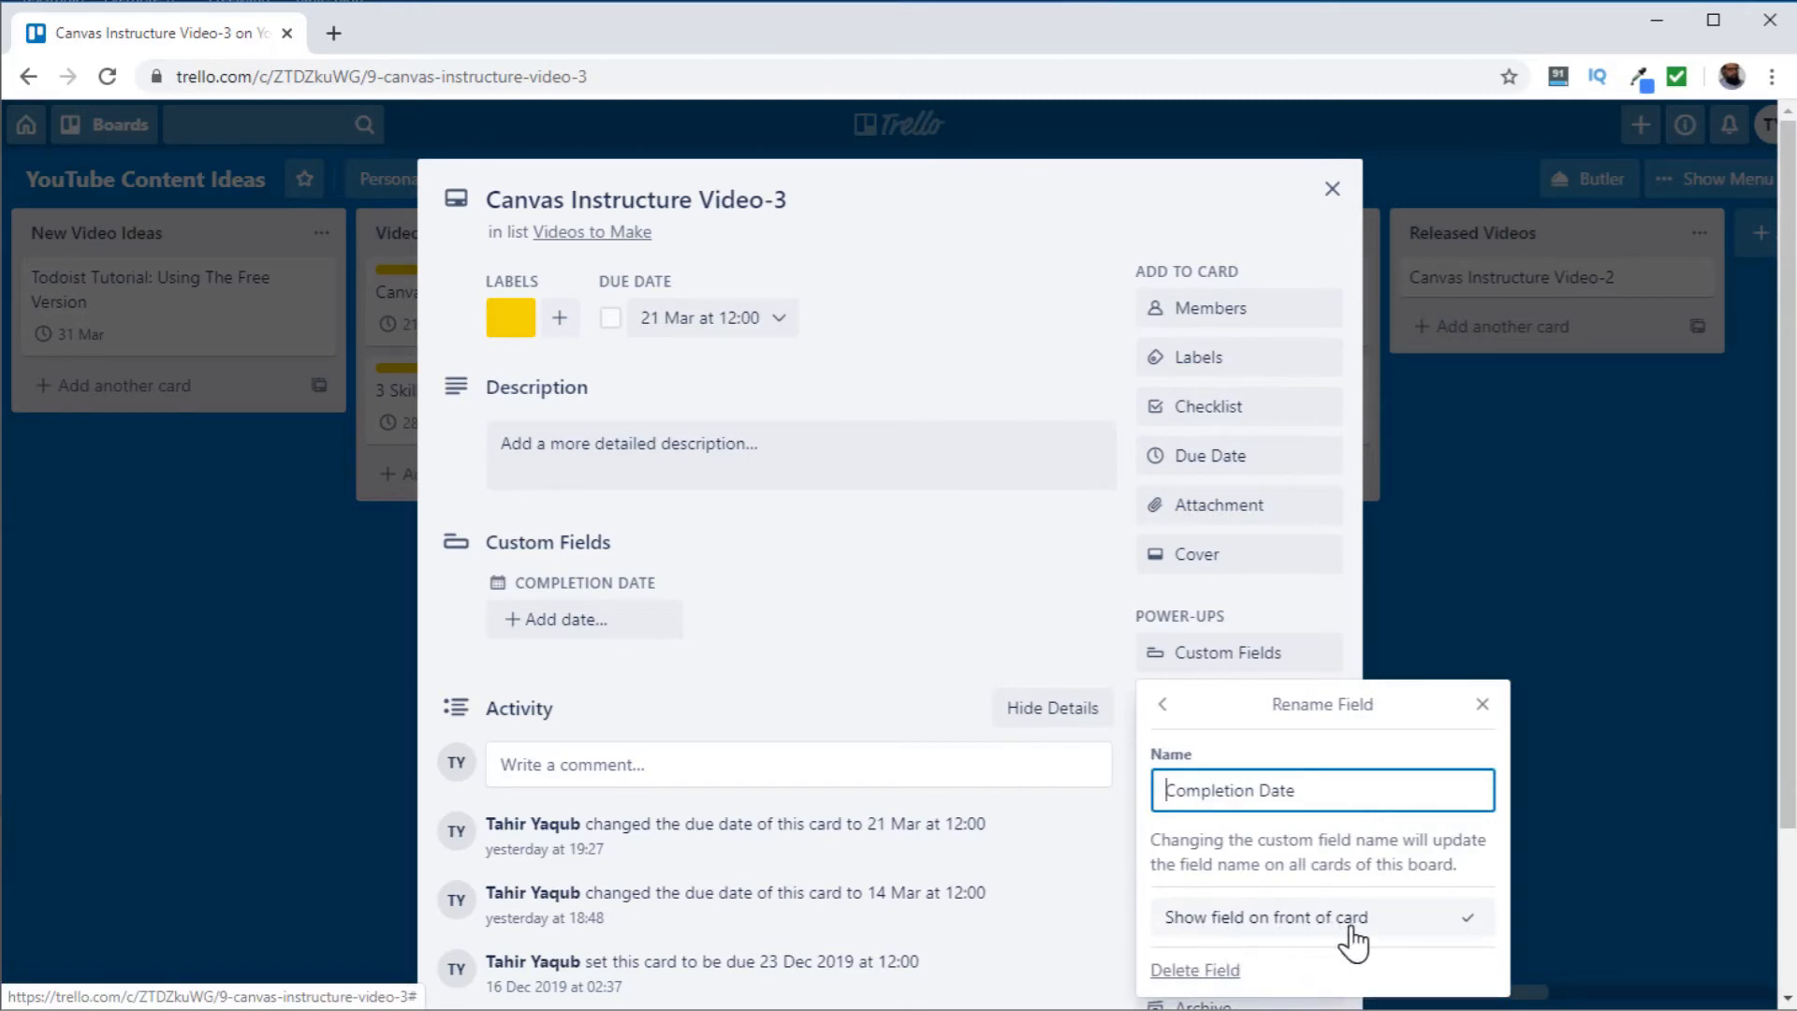
click(1468, 942)
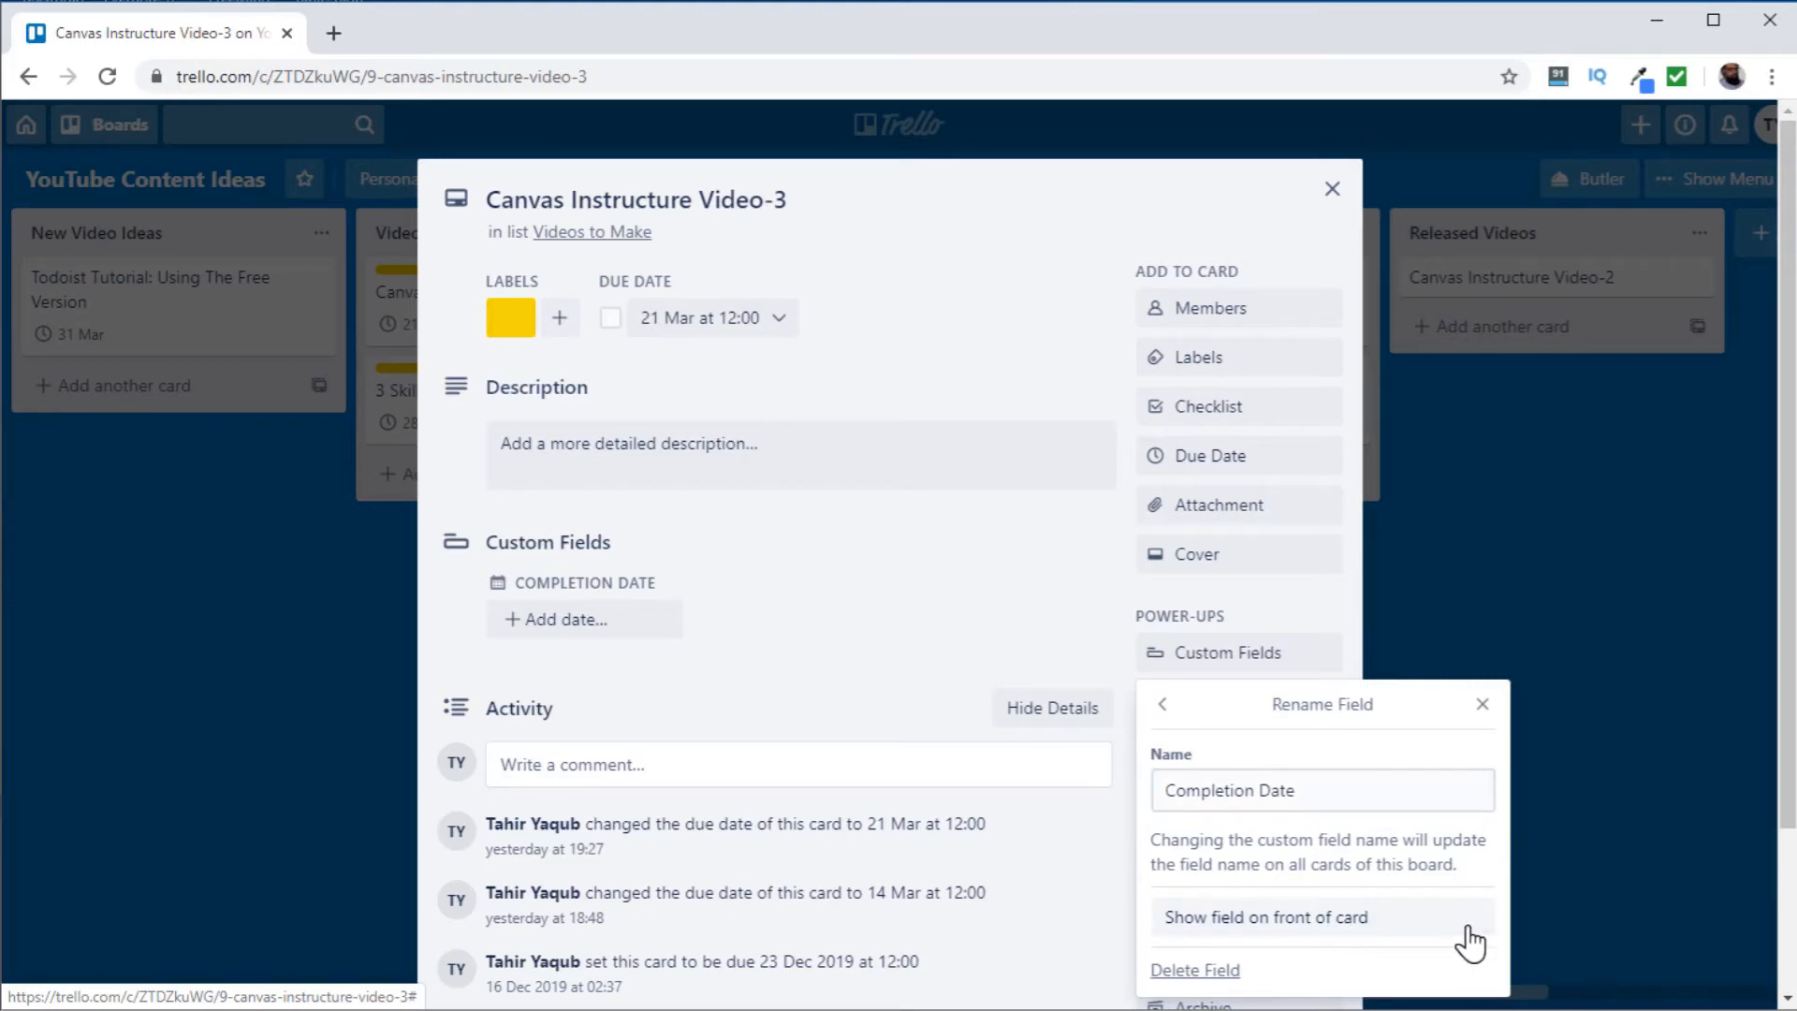
click(1483, 704)
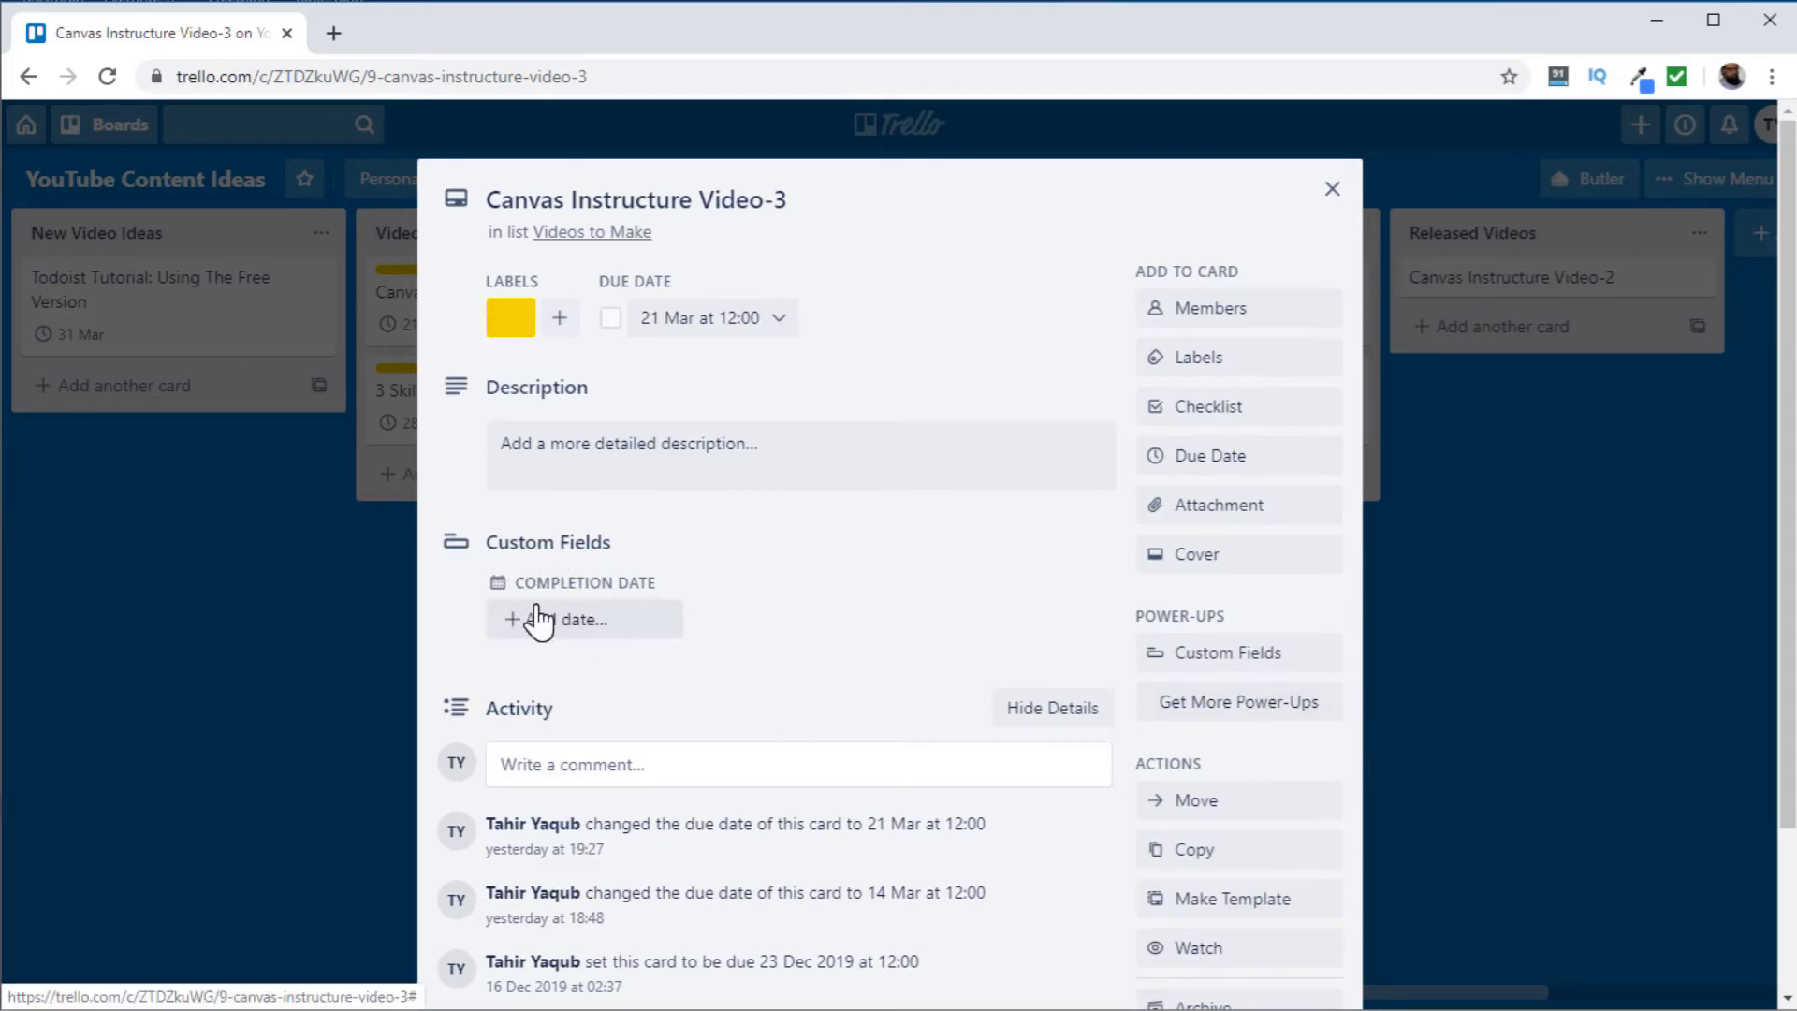
Set the card's Completion Date to 9/3/2020 at 12:00, save it and close the card.
click(587, 640)
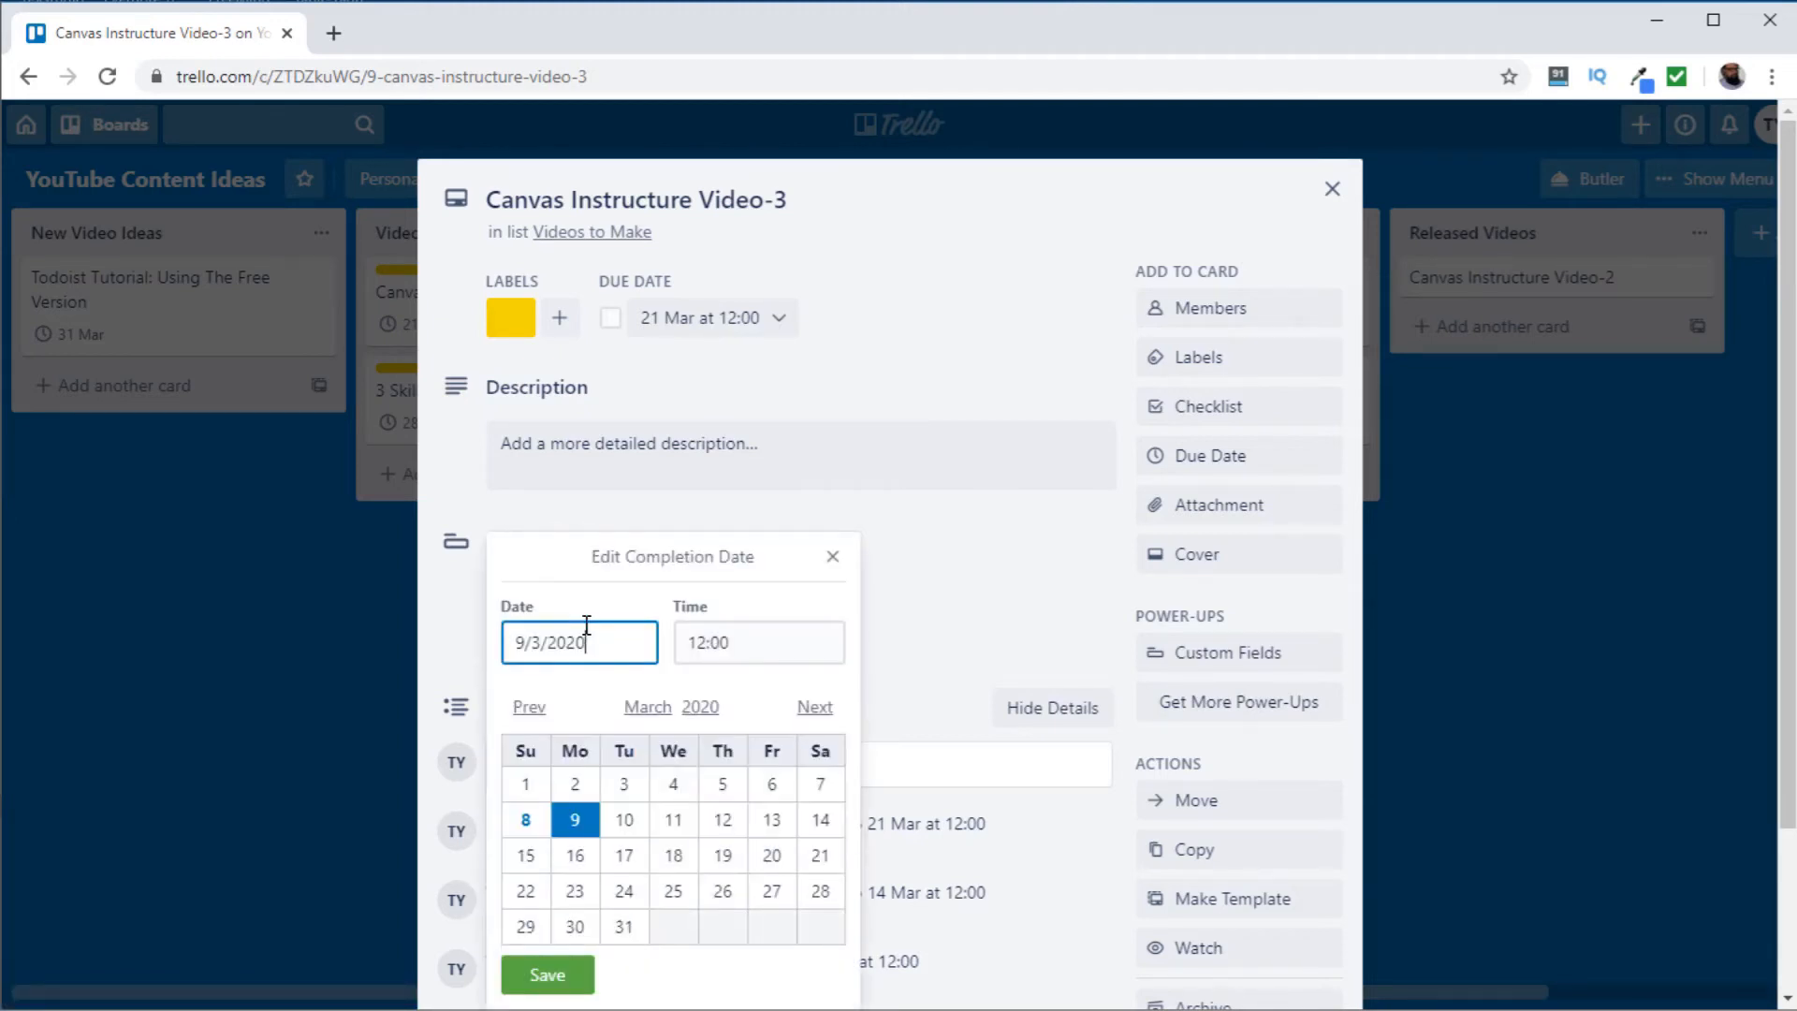
click(556, 979)
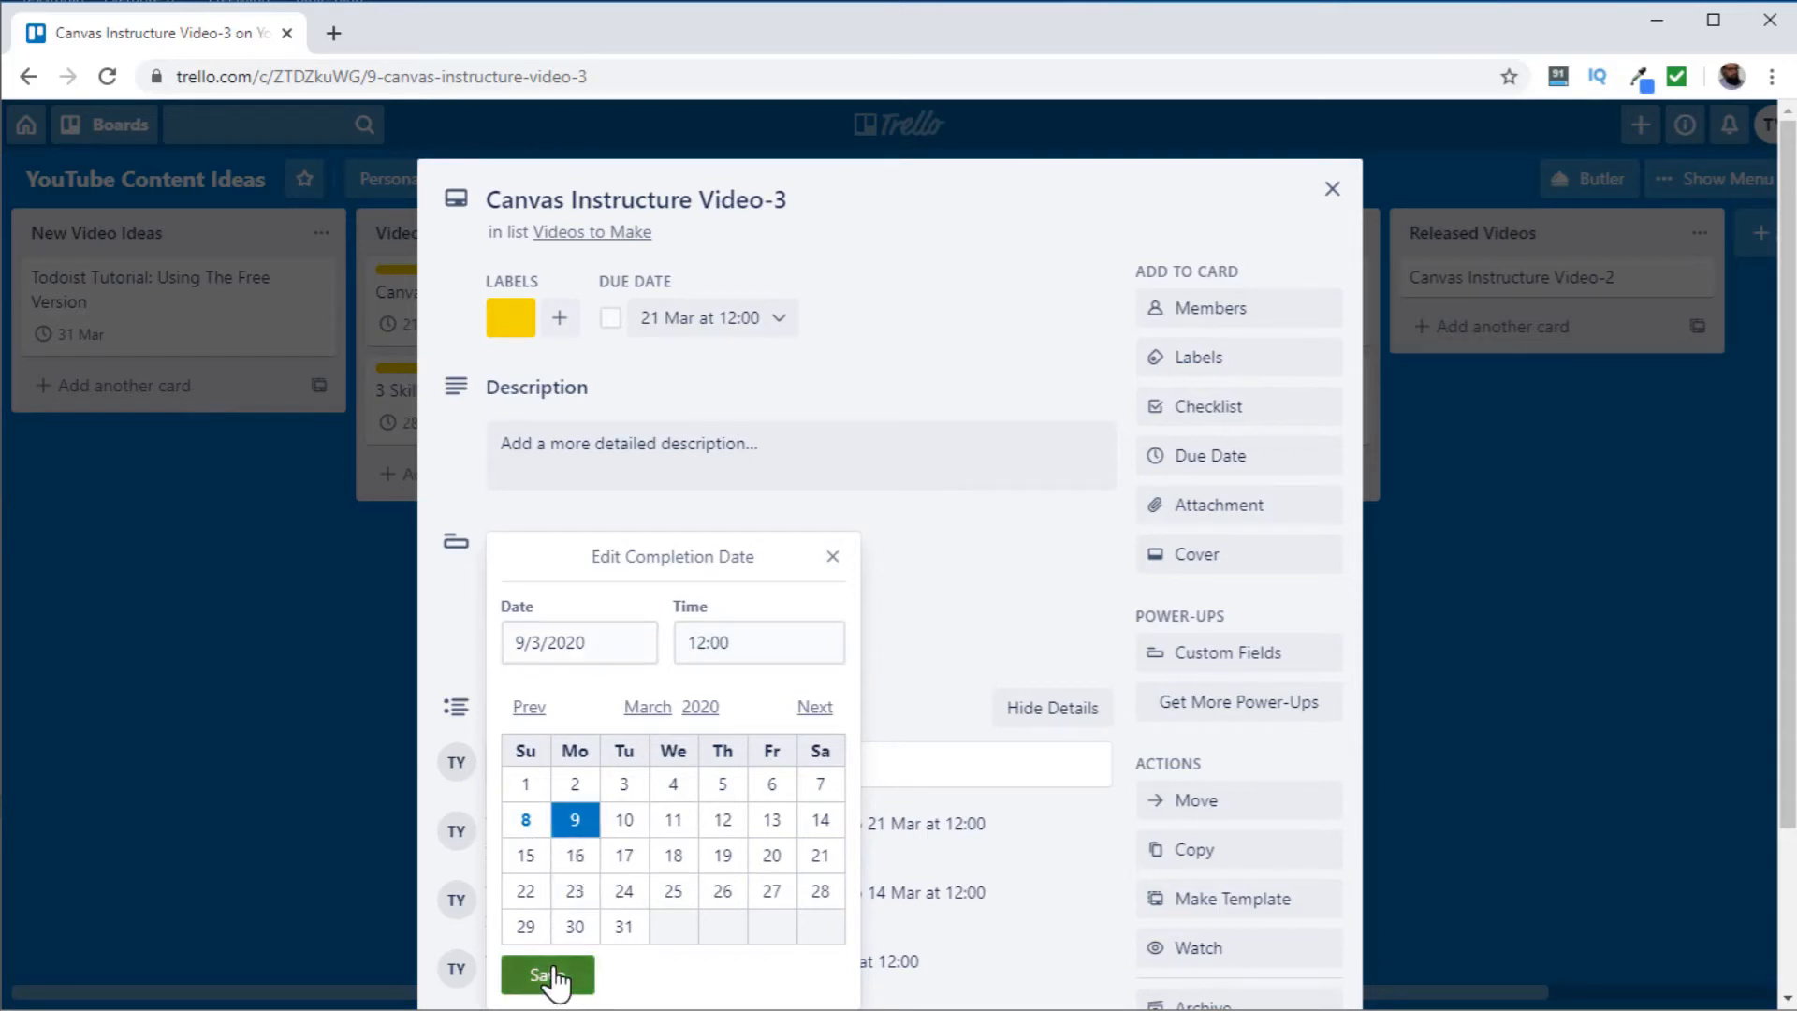
click(1330, 190)
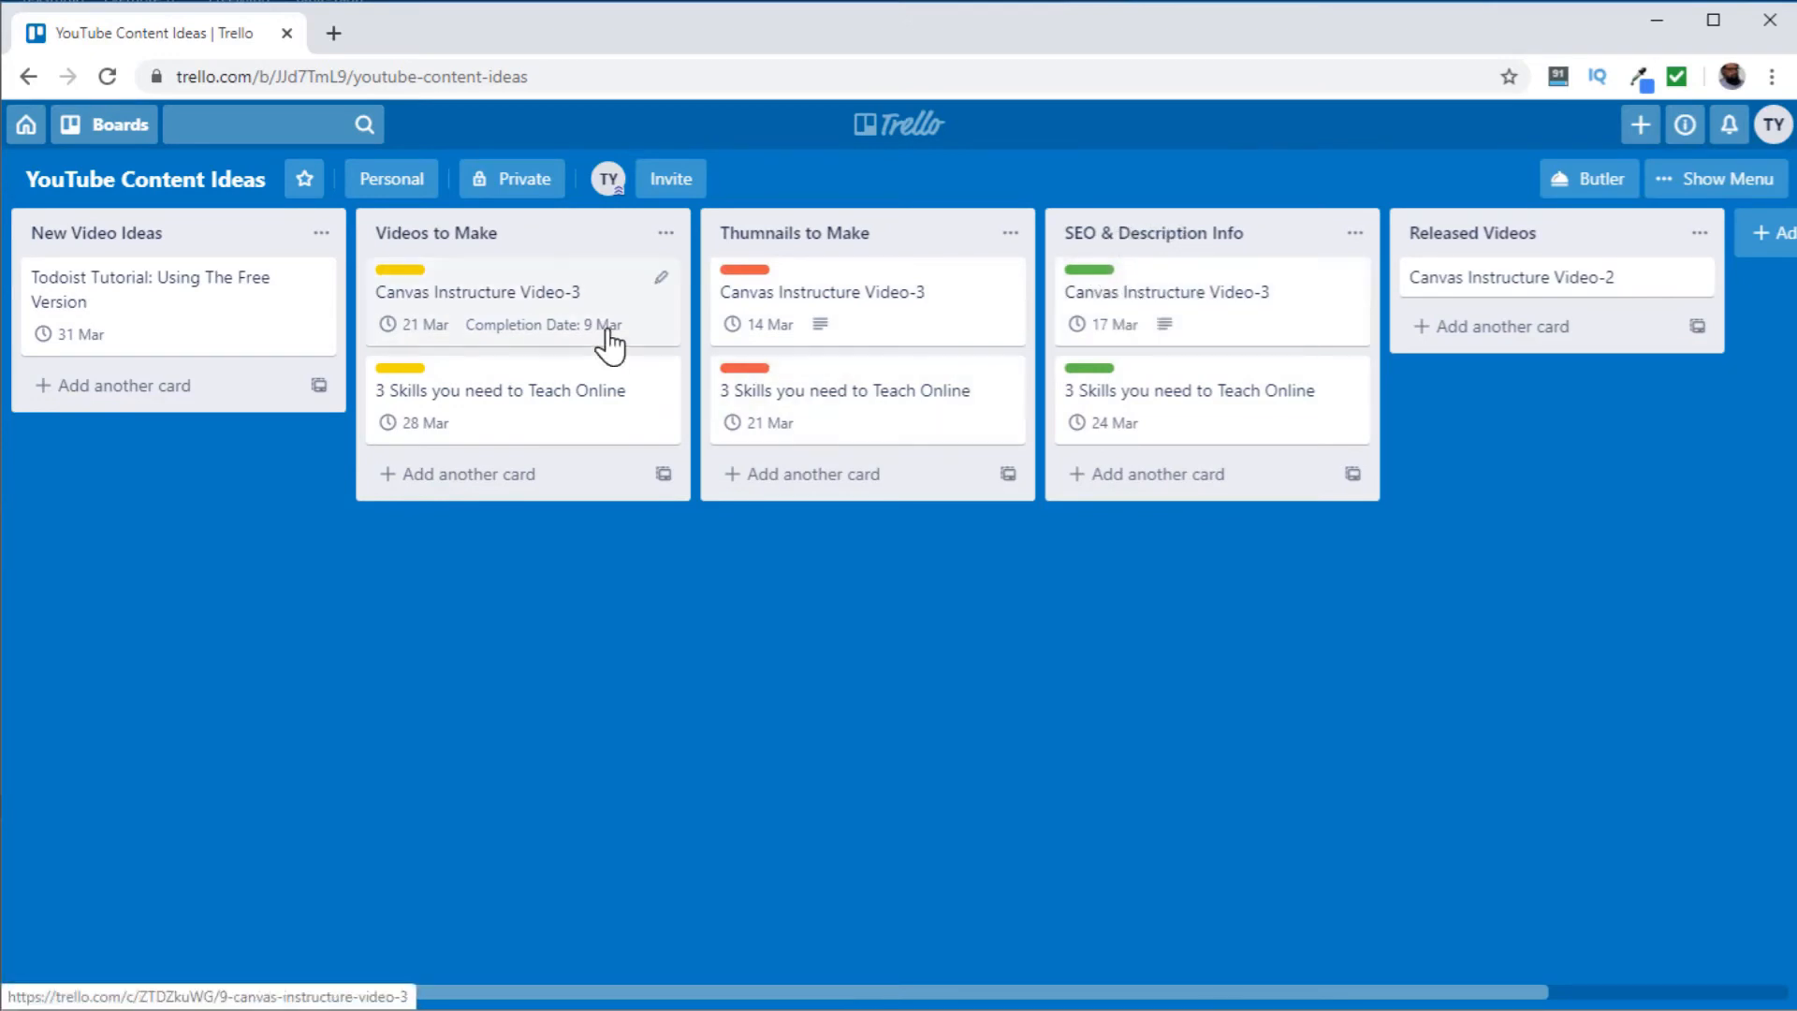
On the Canvas Instructure Video-3 card in SEO & Description Info, create a Text custom field named Focus Keyword.
click(1224, 328)
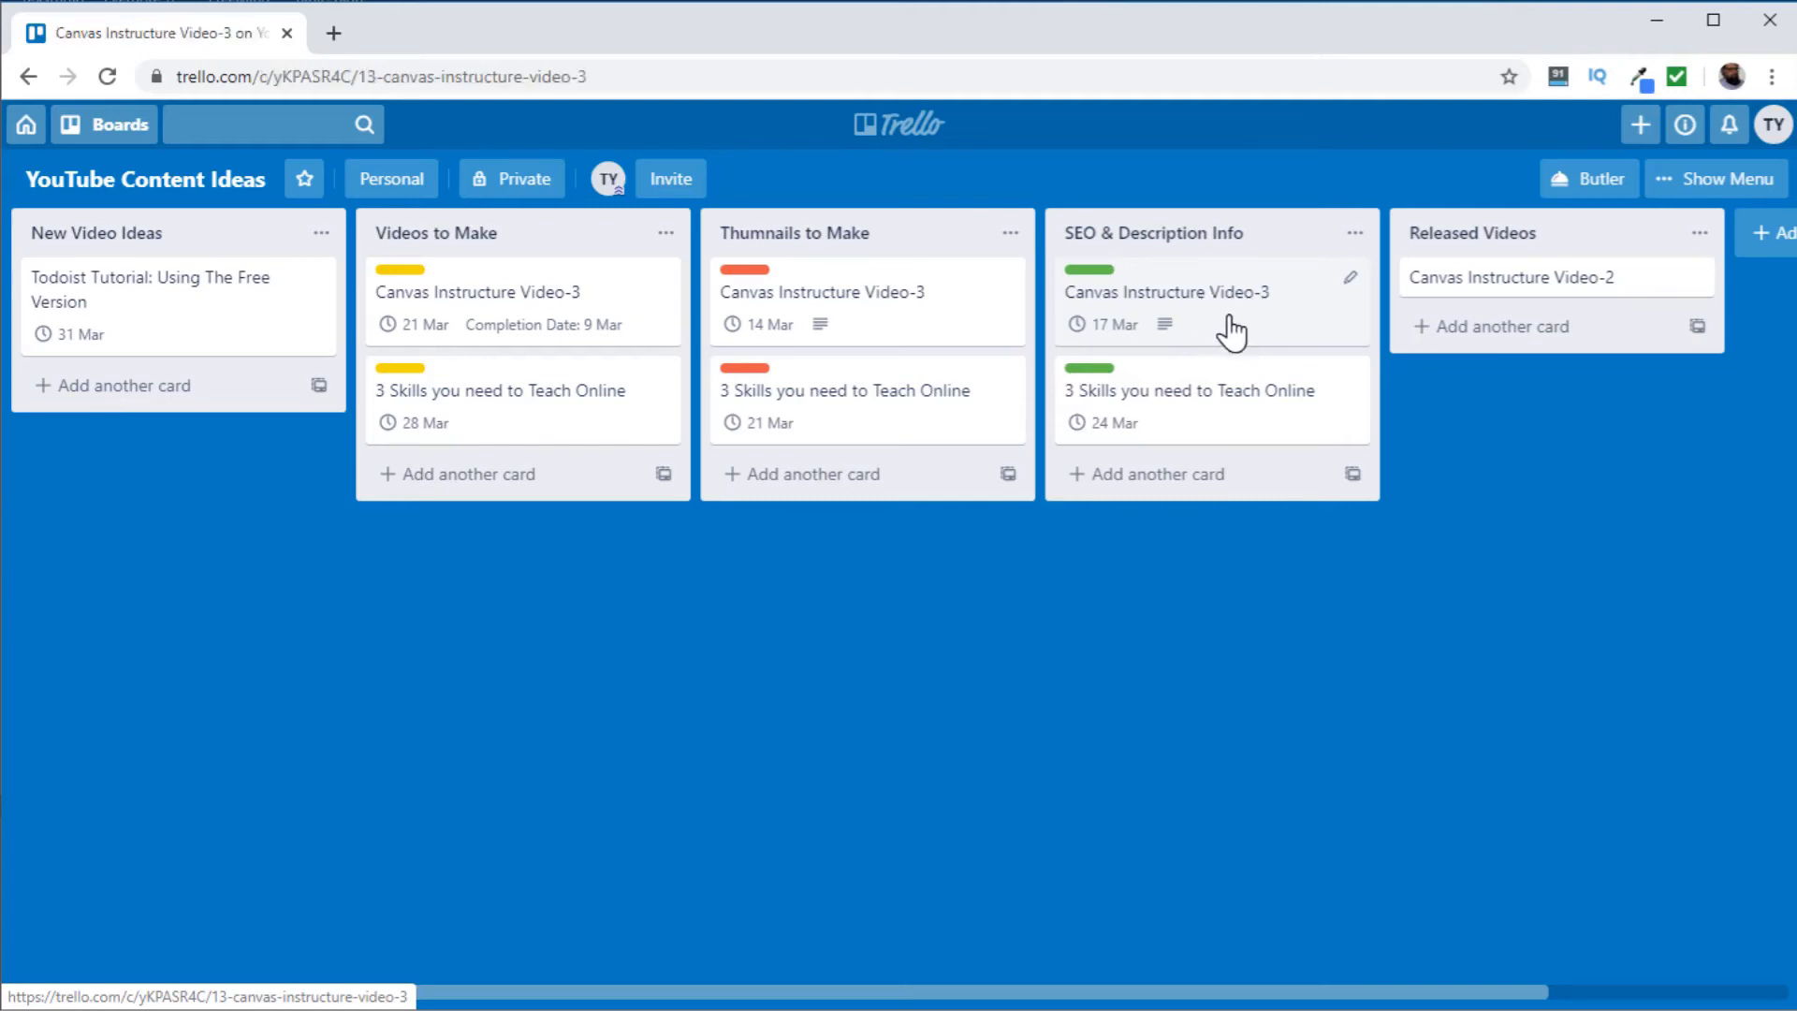
click(1206, 655)
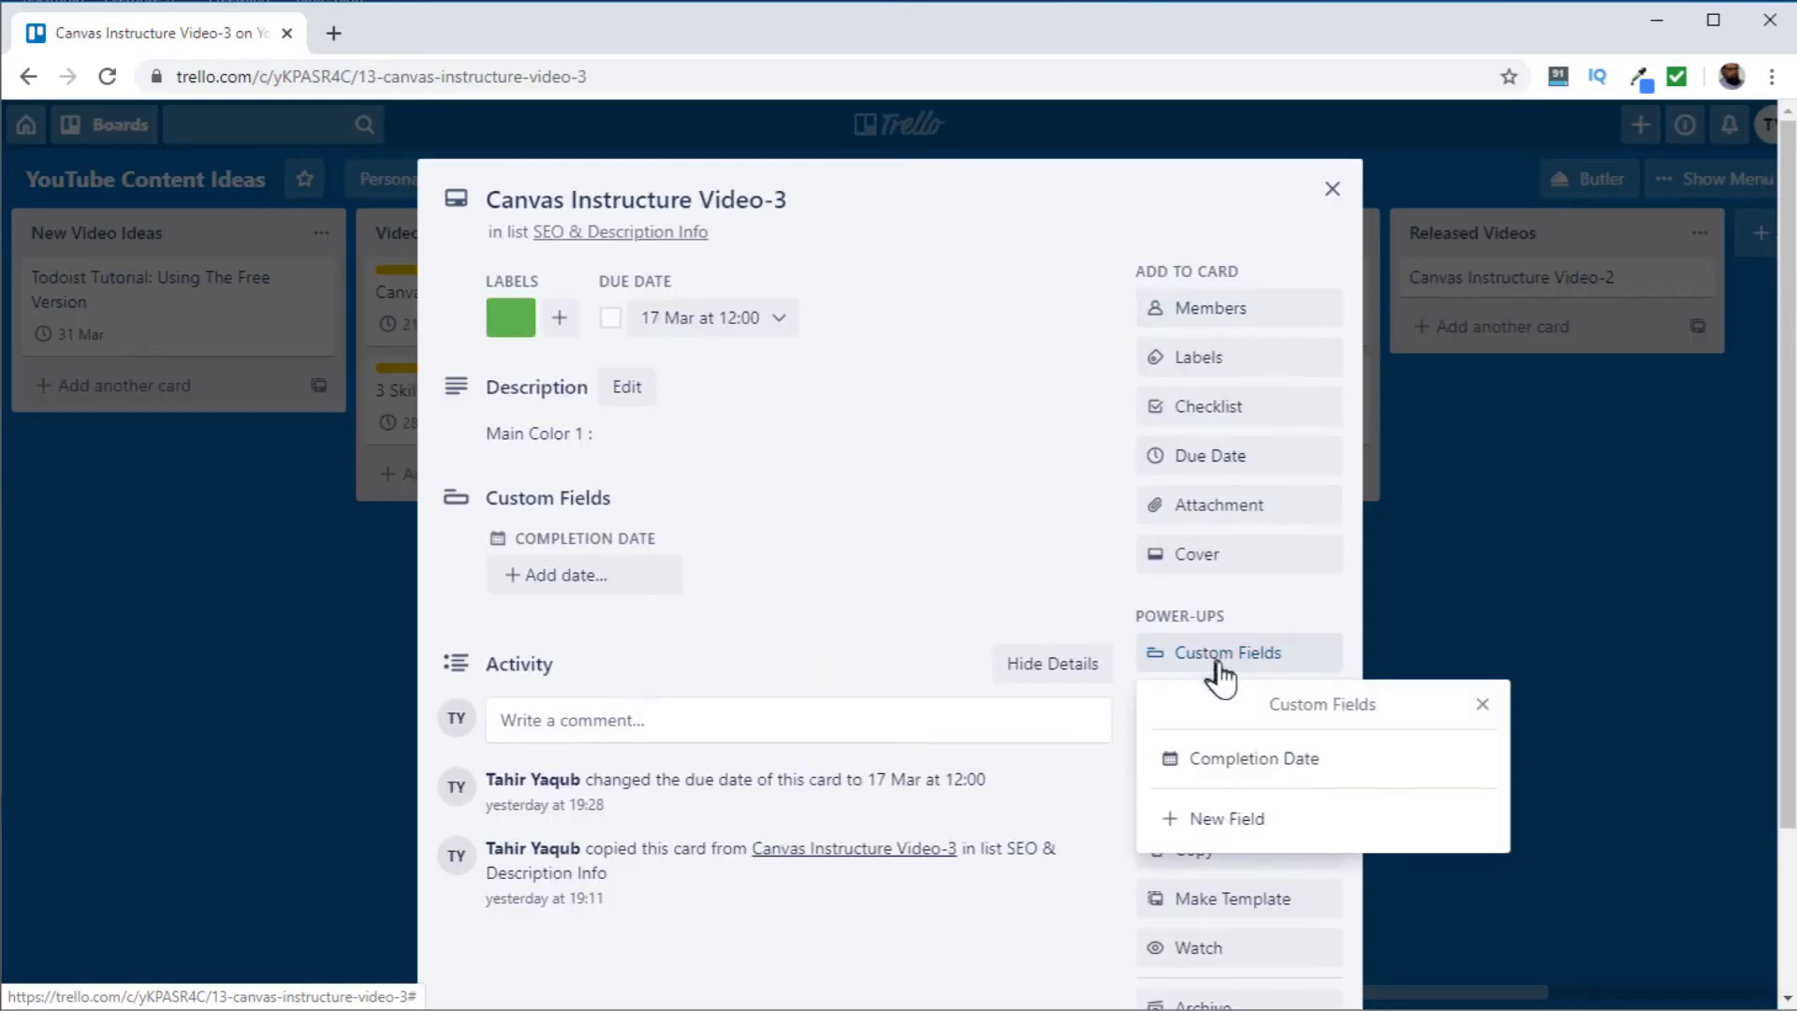
click(1225, 819)
click(1221, 745)
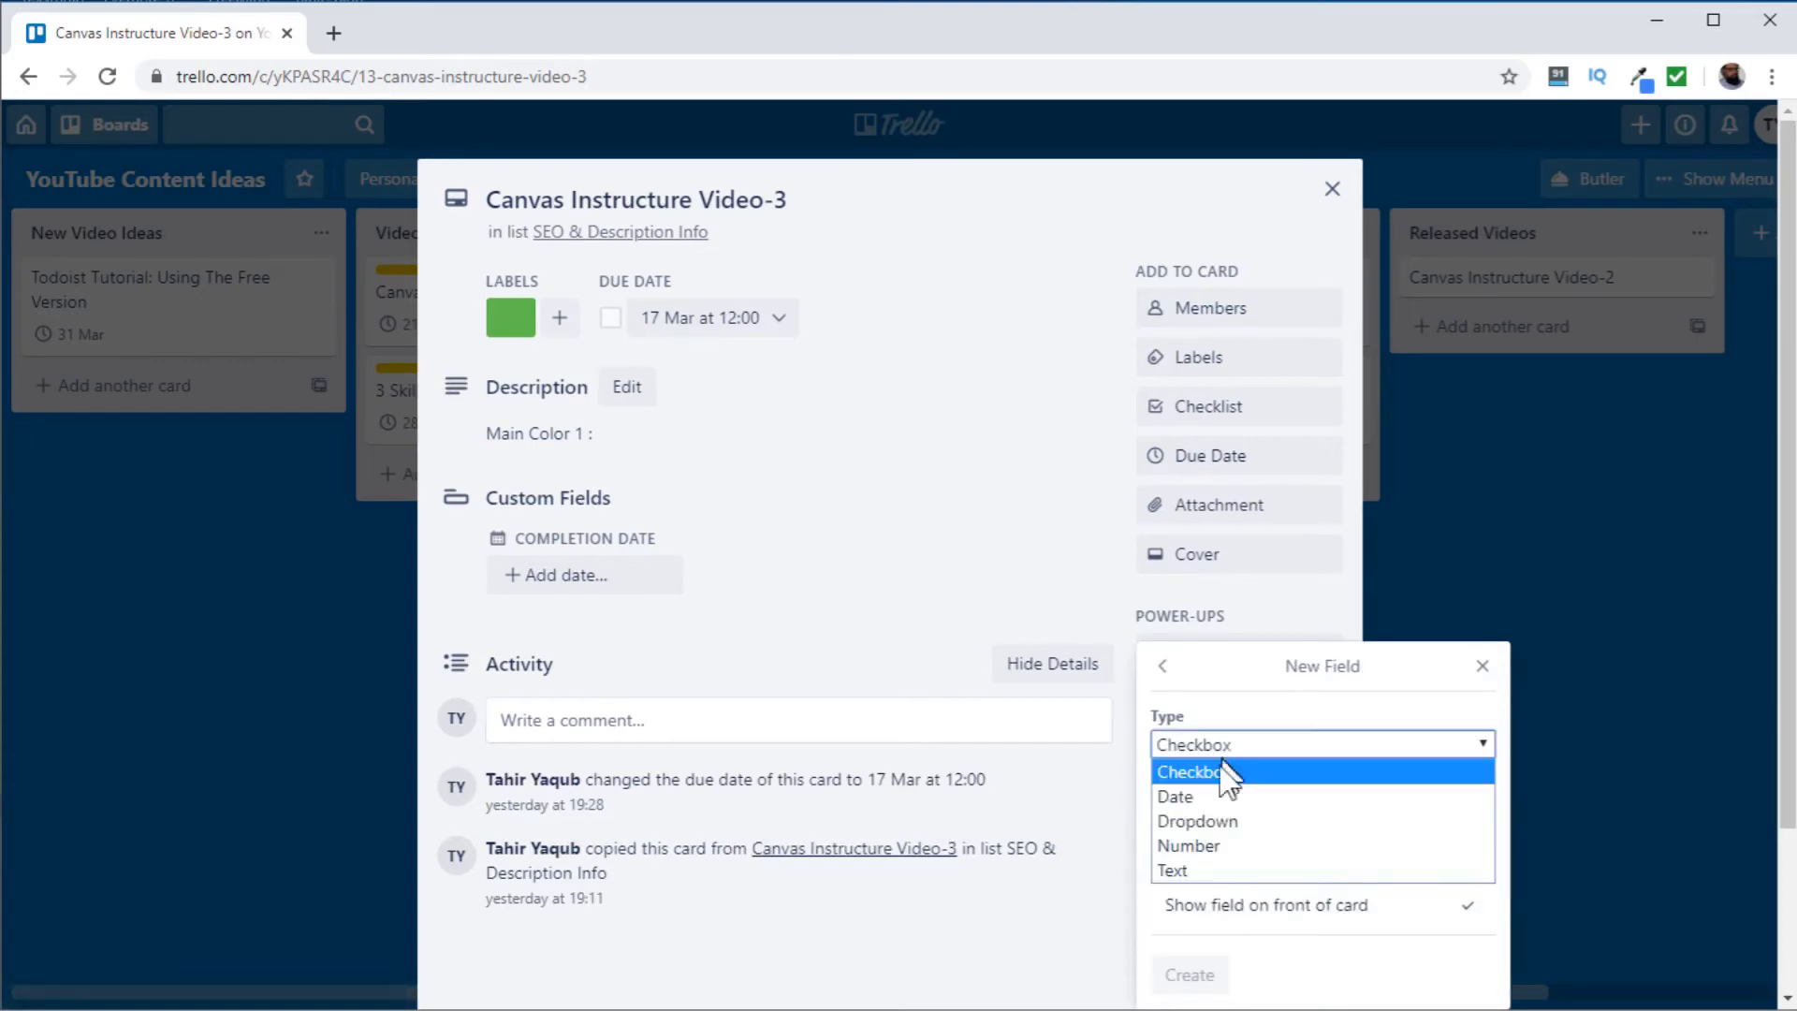
click(1187, 873)
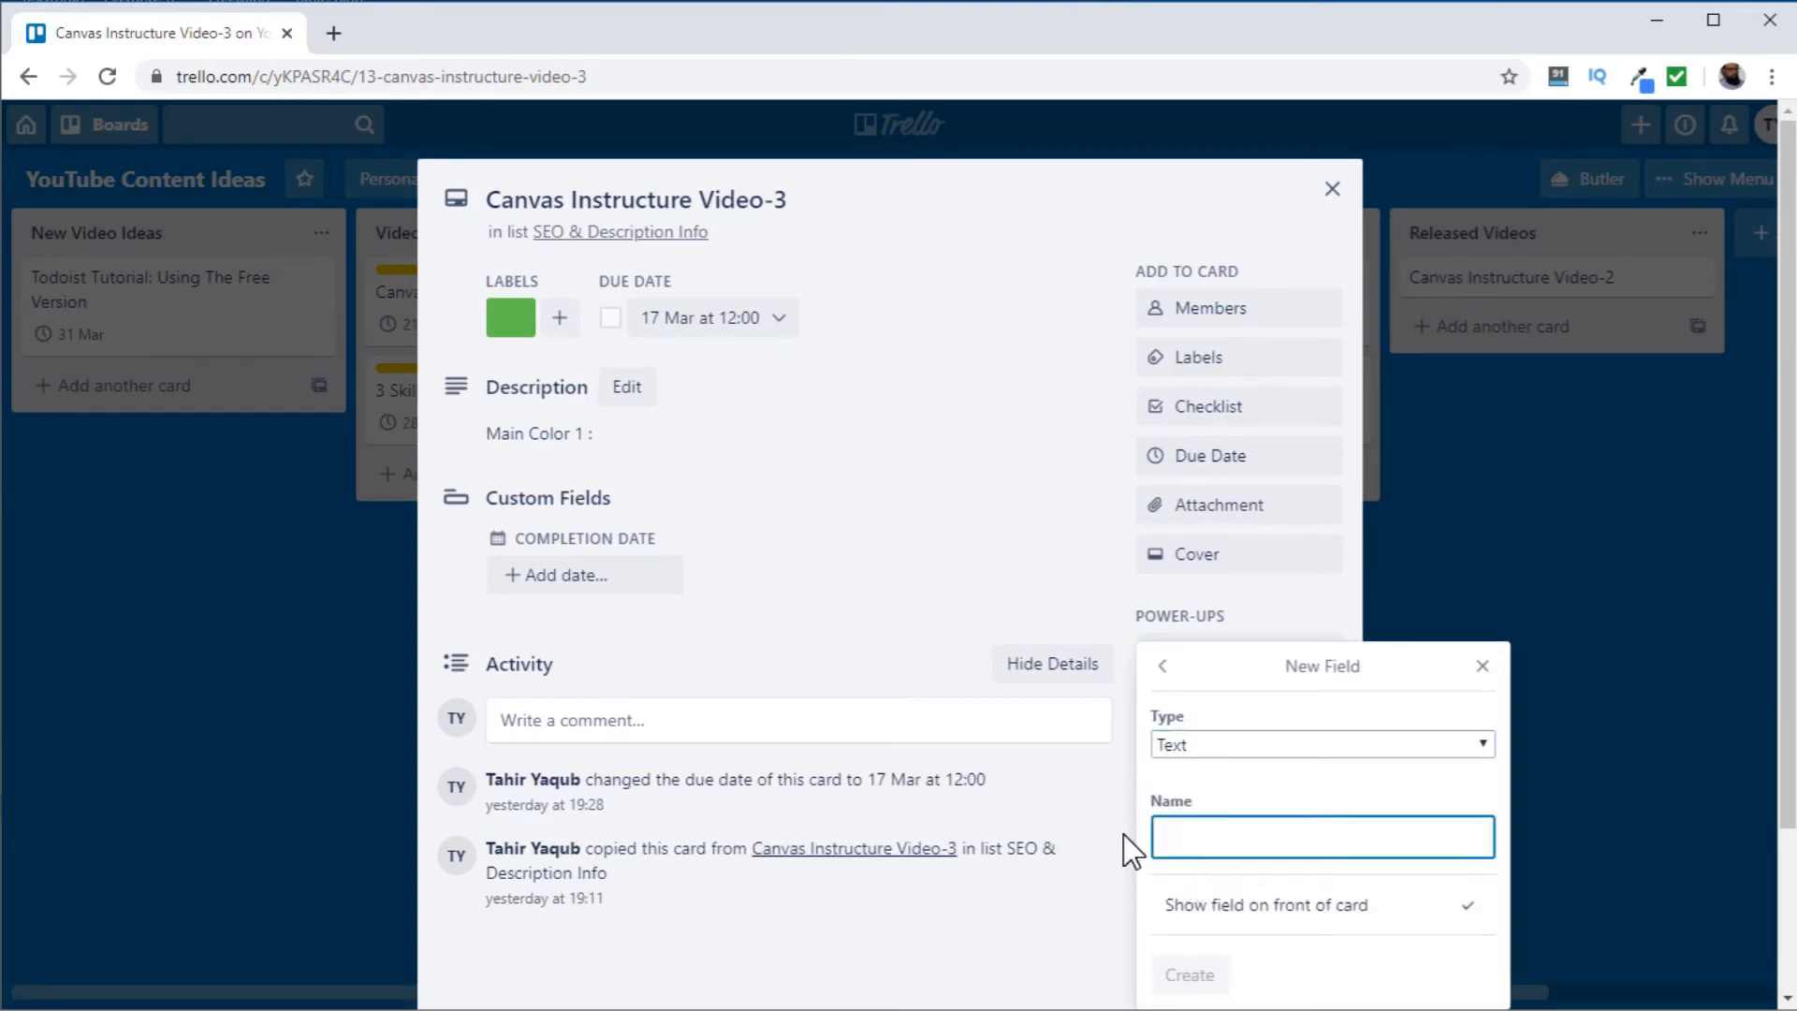
text(Focus)
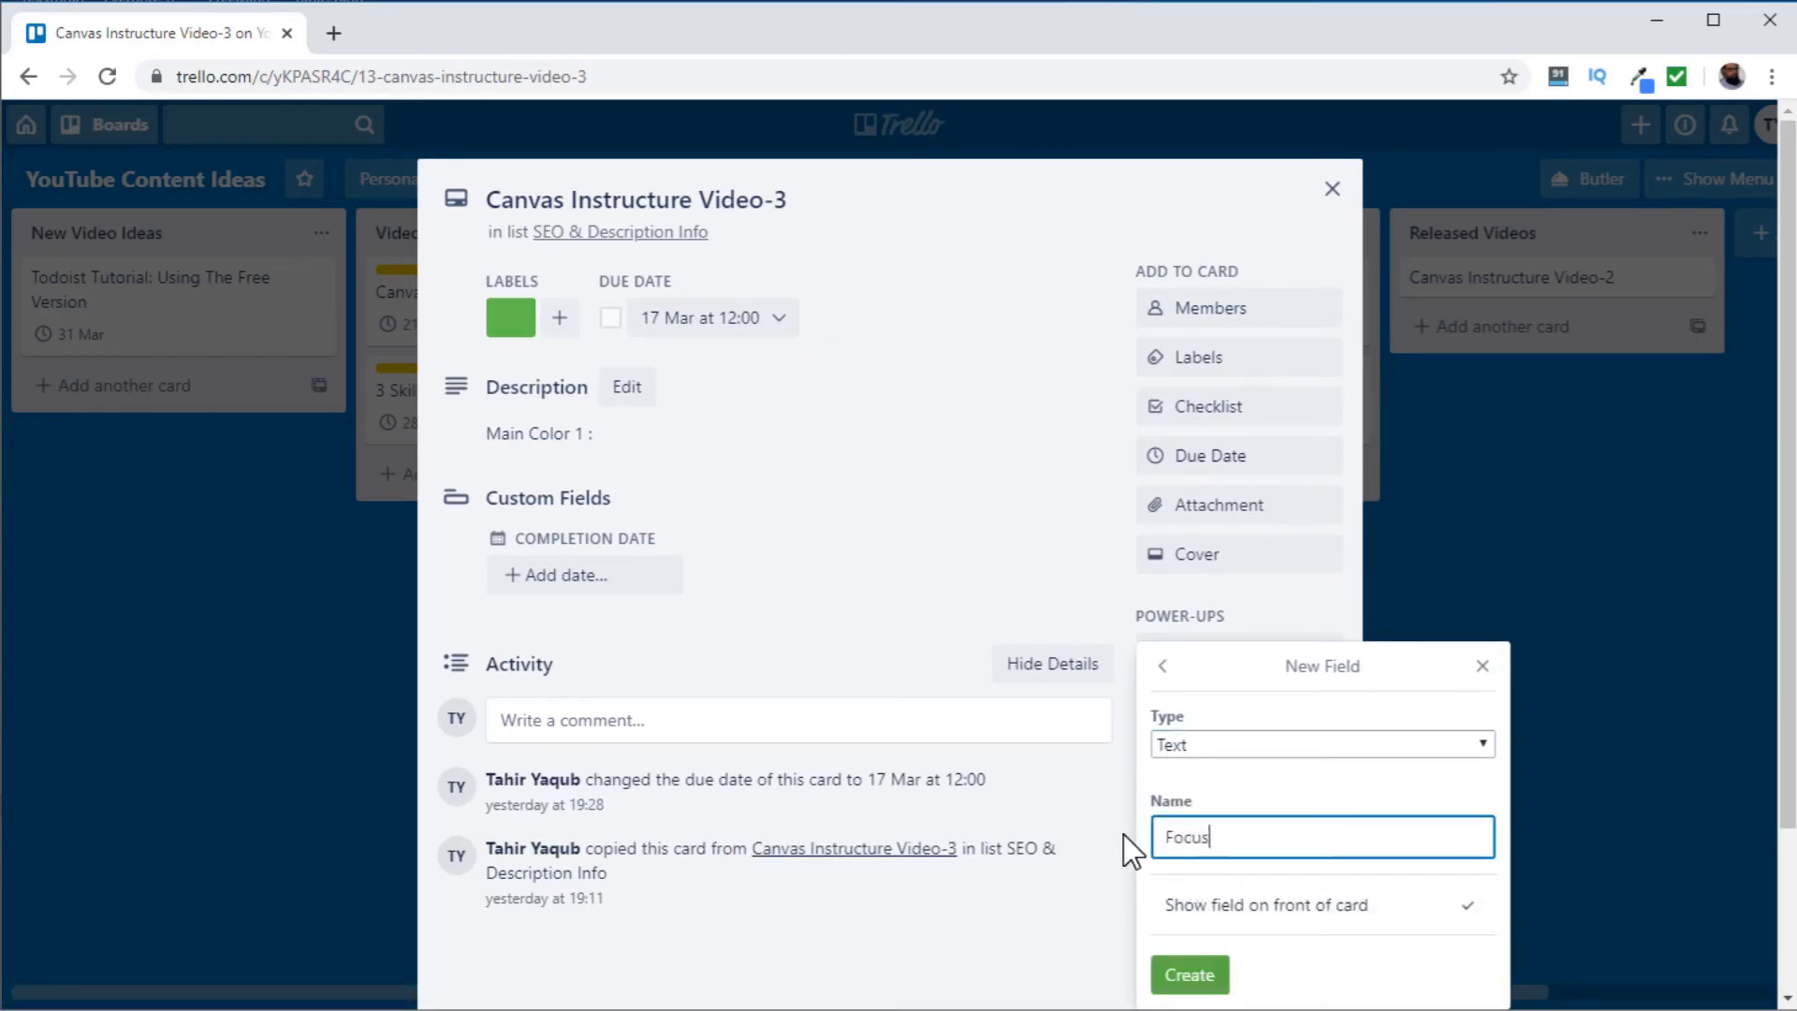
text( Keyword)
click(1229, 978)
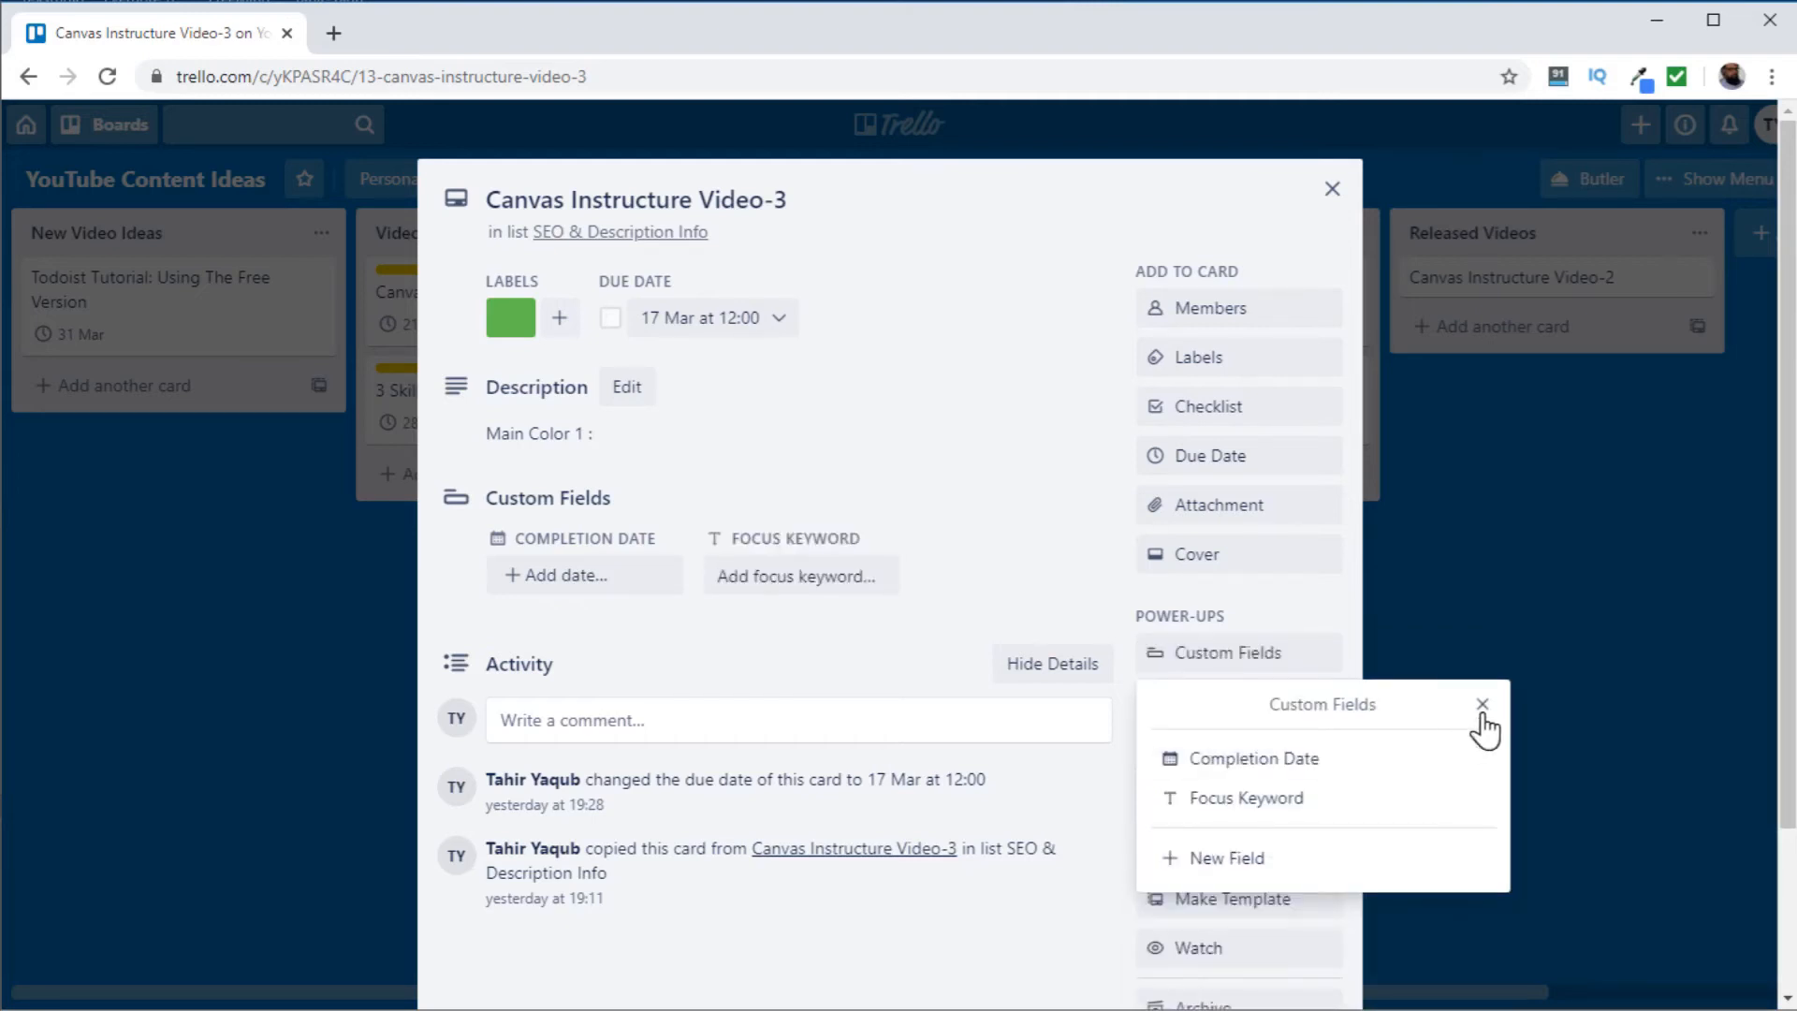
click(1482, 705)
Enter Canvas Instructure as the card's Focus Keyword and close the card.
click(830, 581)
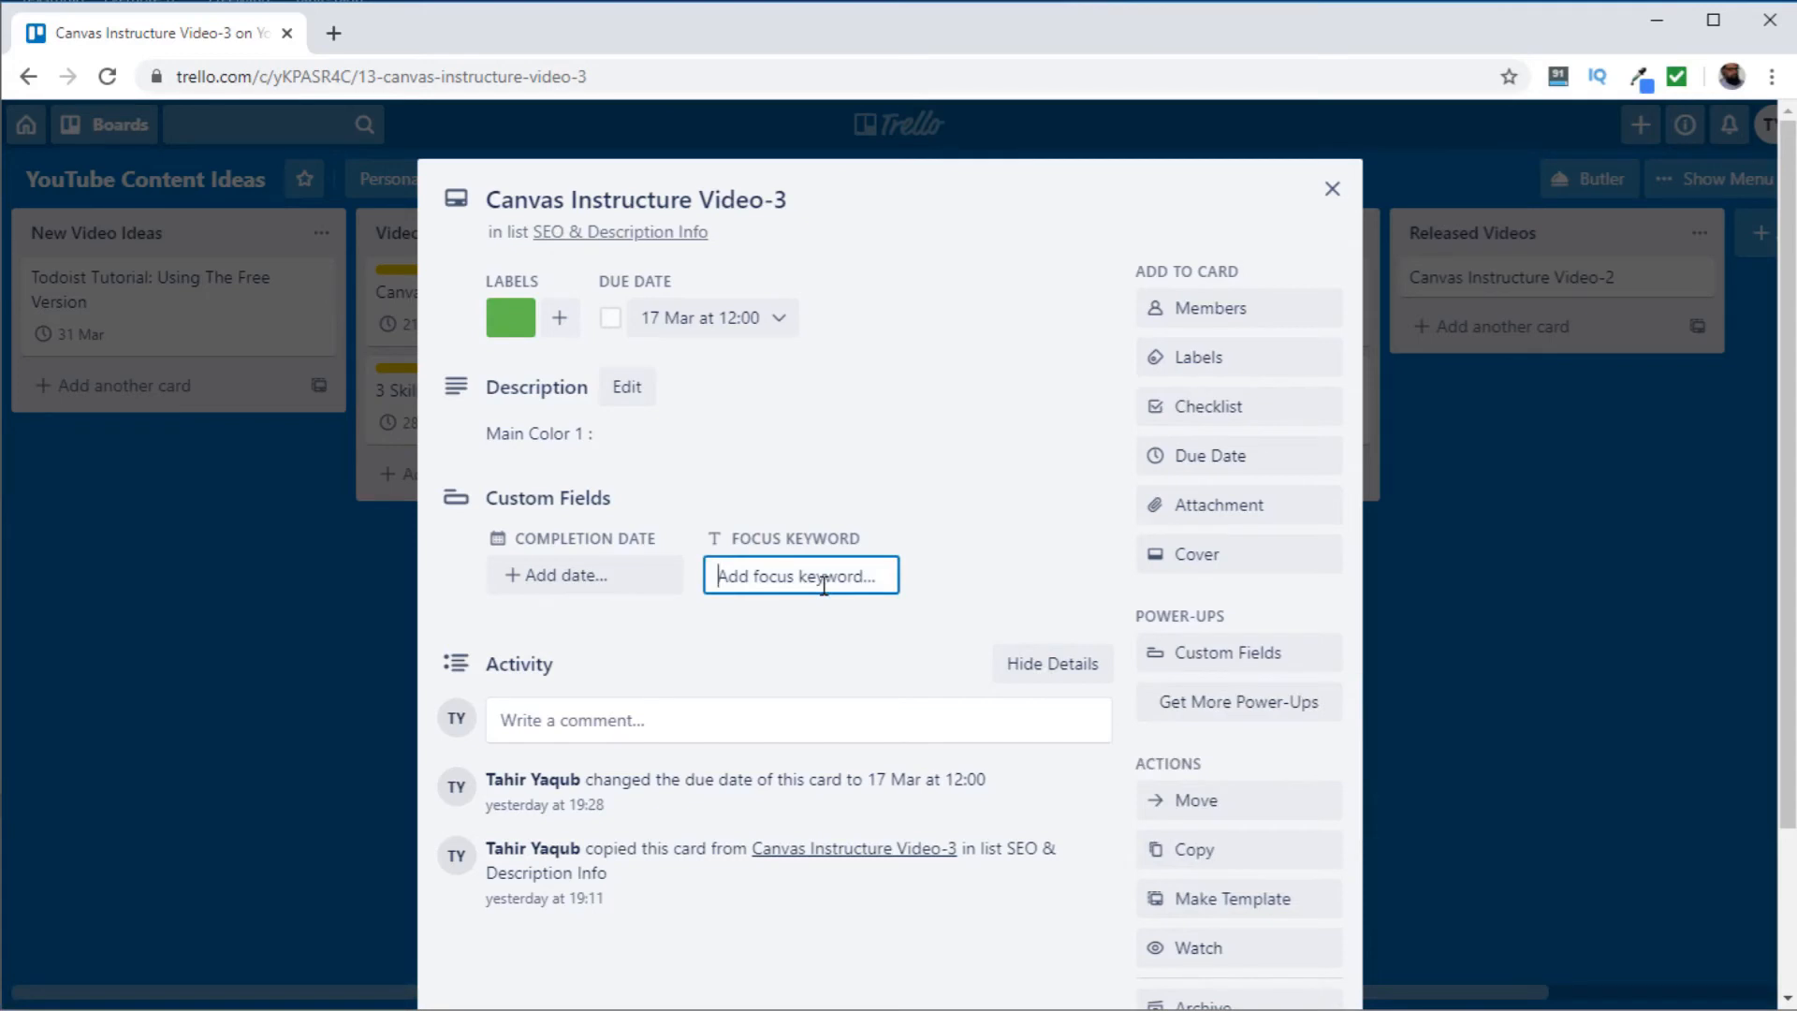
text(Canvas Instructure)
key(Return)
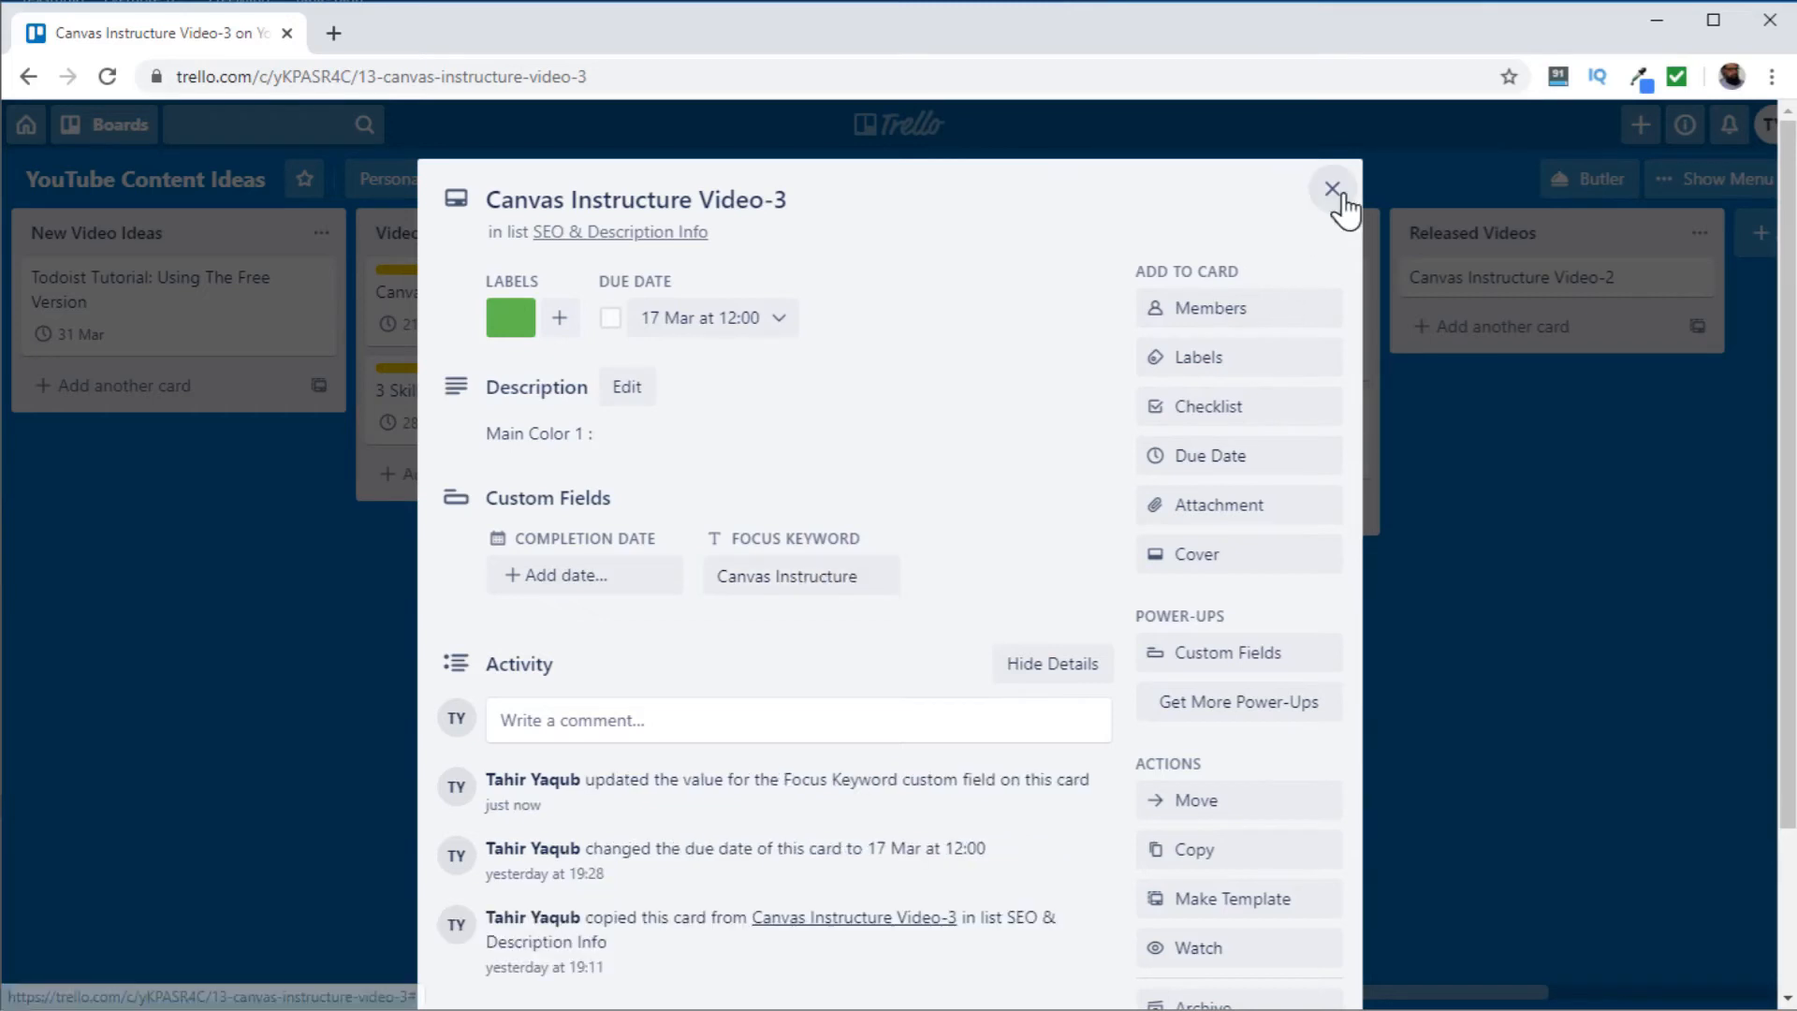
click(1332, 190)
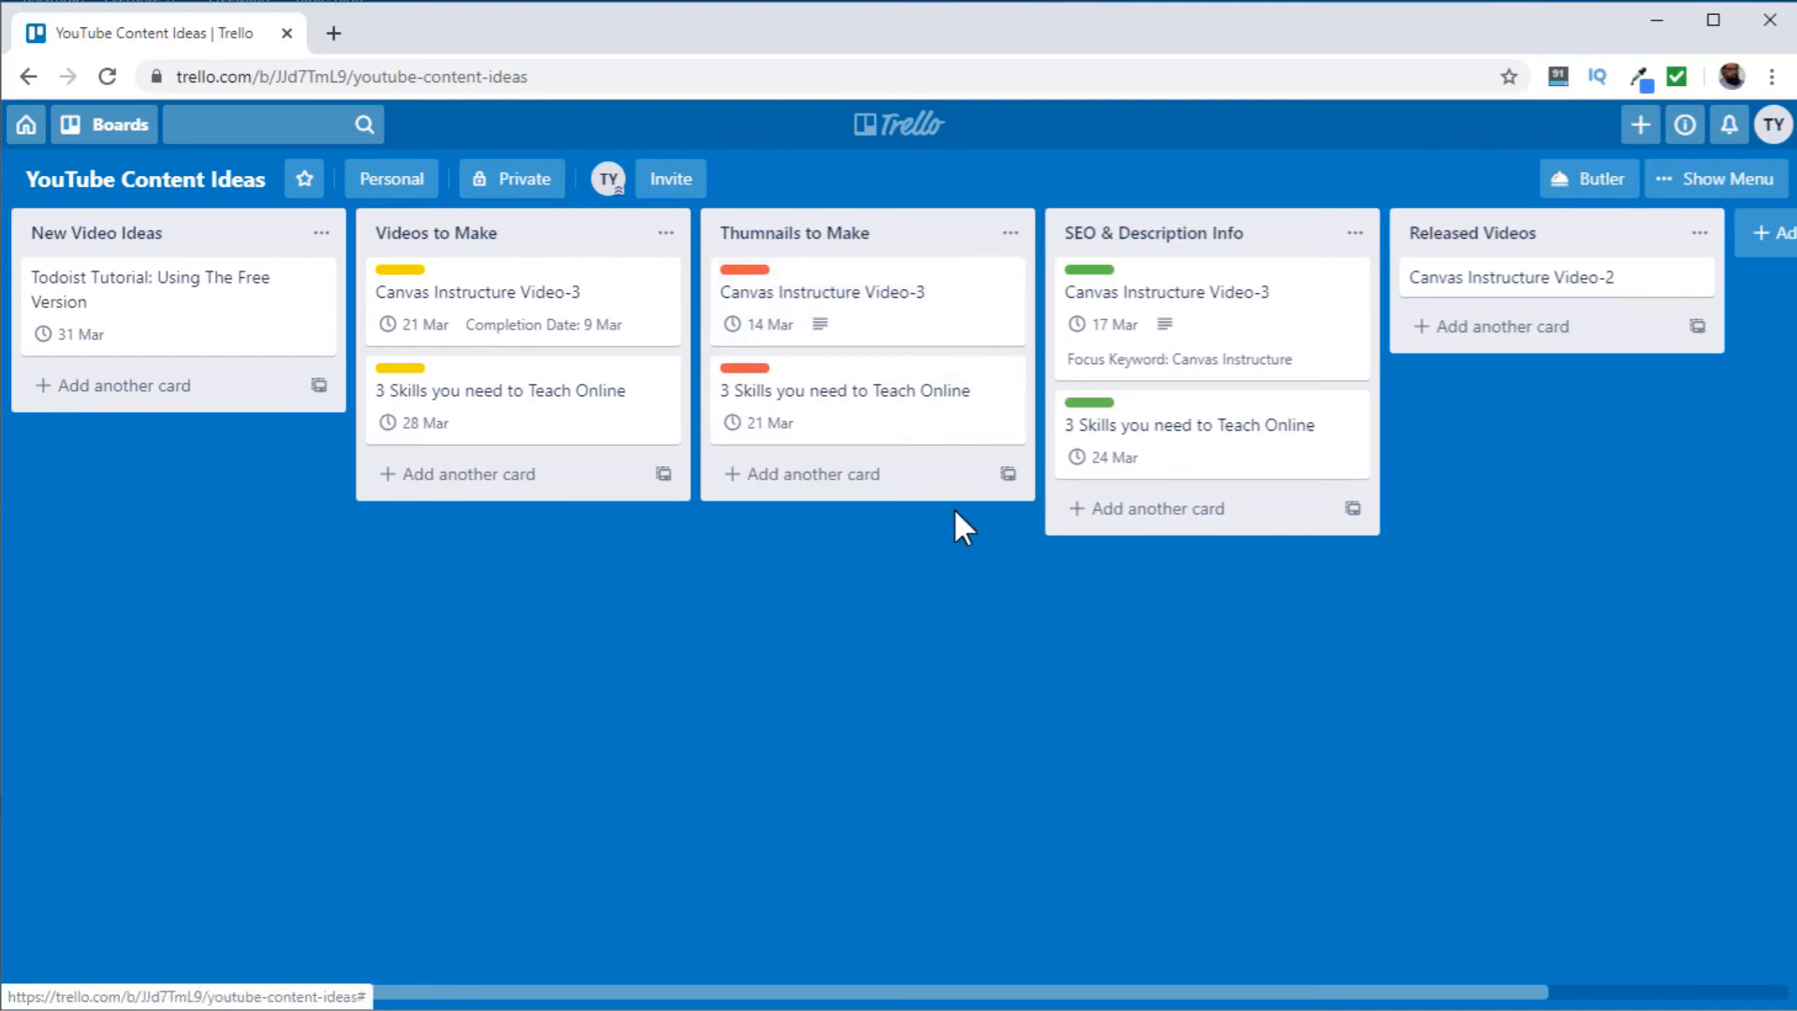
On the Canvas Instructure Video-3 card in Thumnails to Make, create a Text custom field named Primary Color.
click(913, 332)
click(1254, 660)
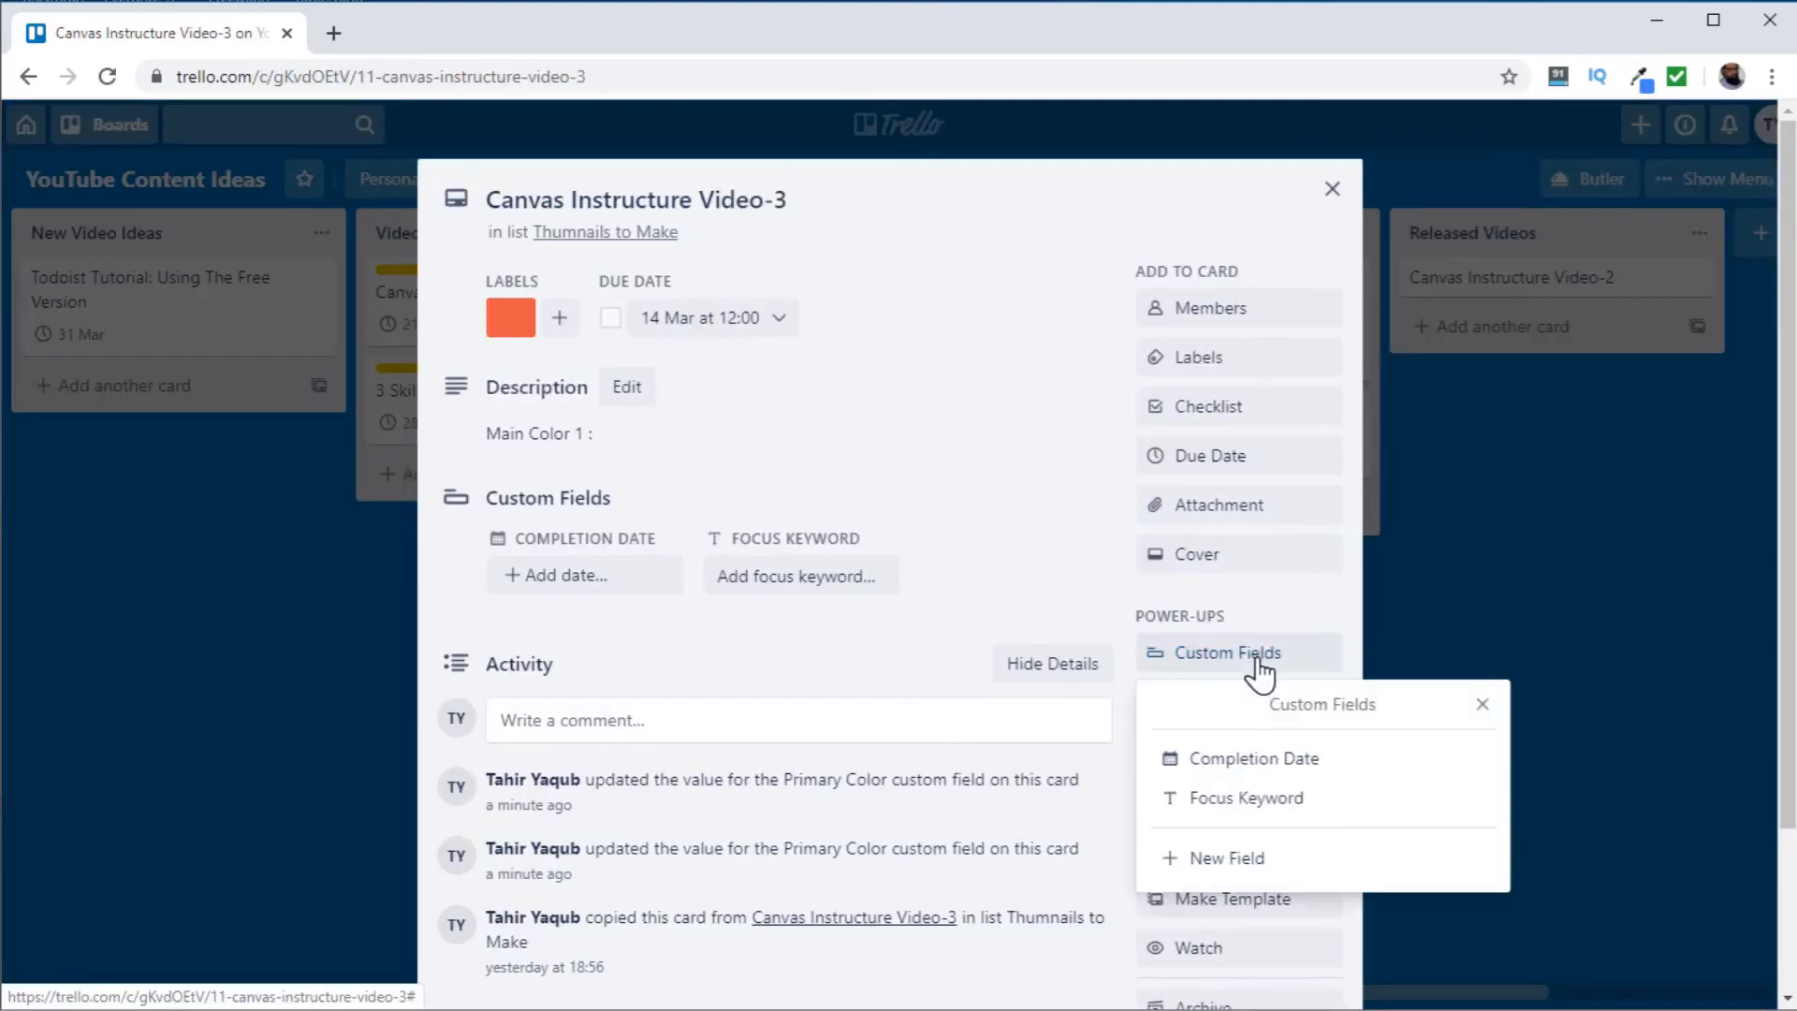
click(1204, 855)
click(1208, 744)
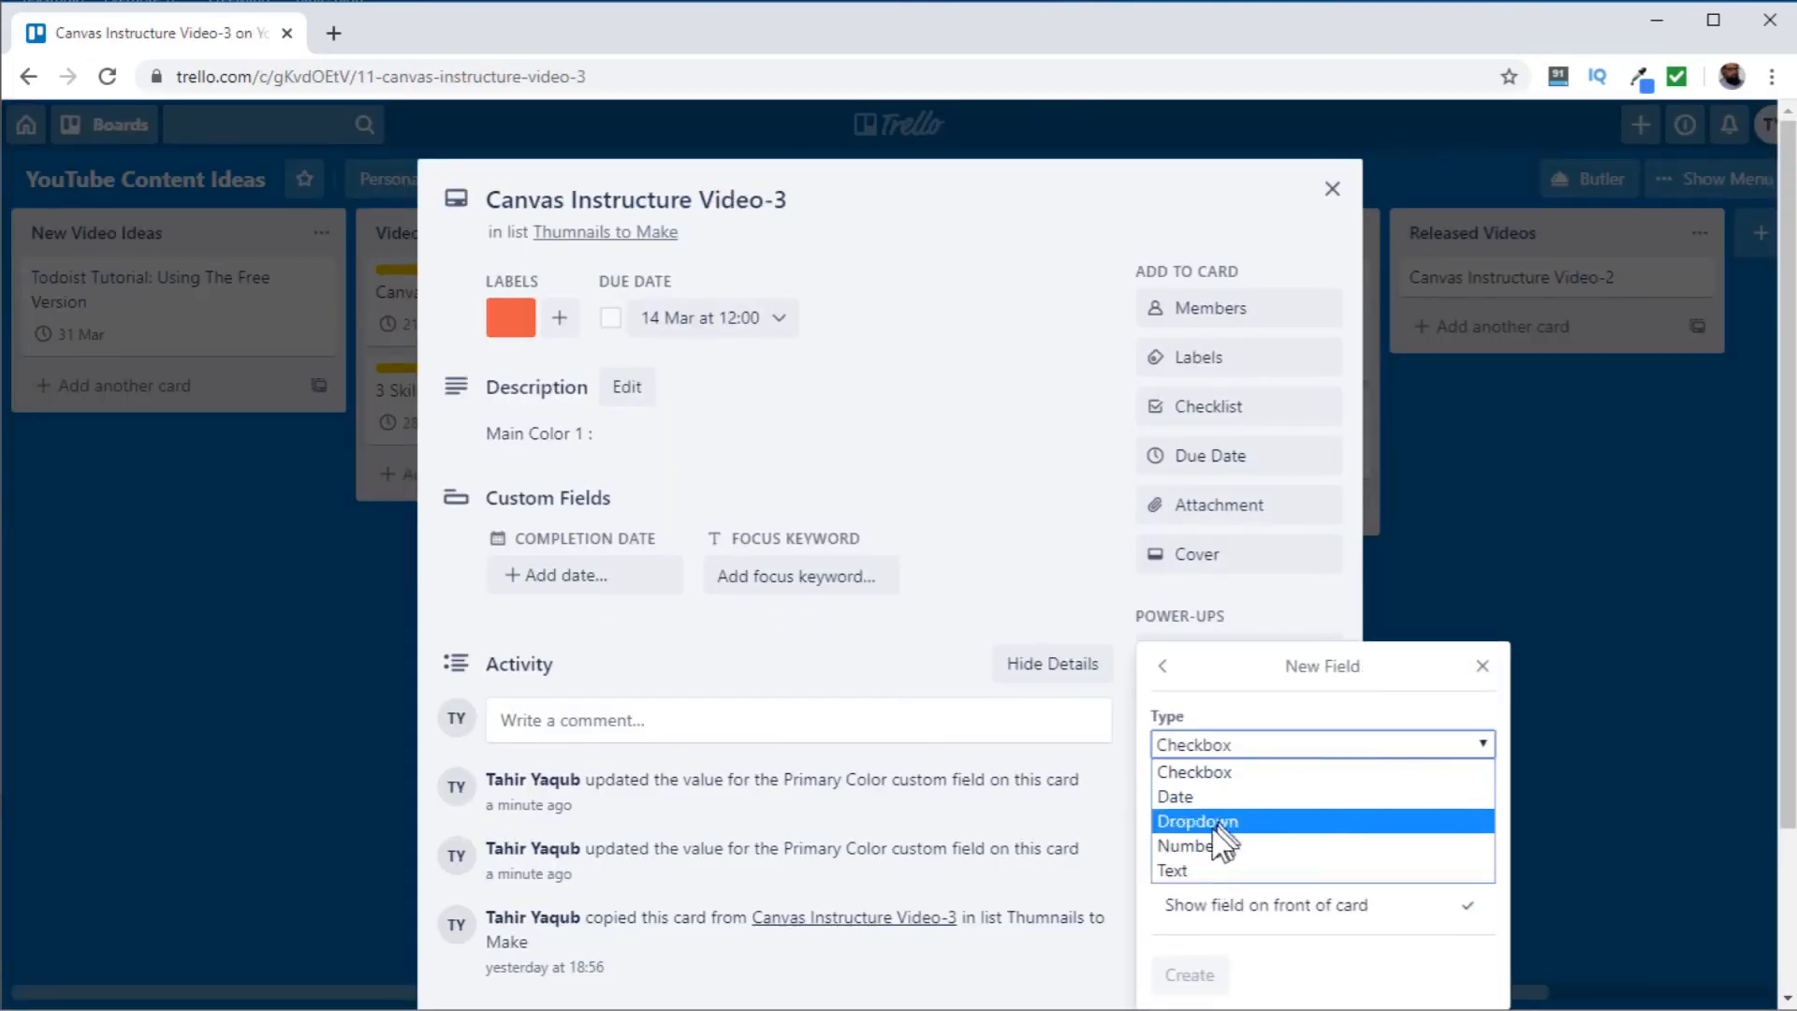
click(1202, 868)
click(1190, 836)
text(Primary Color)
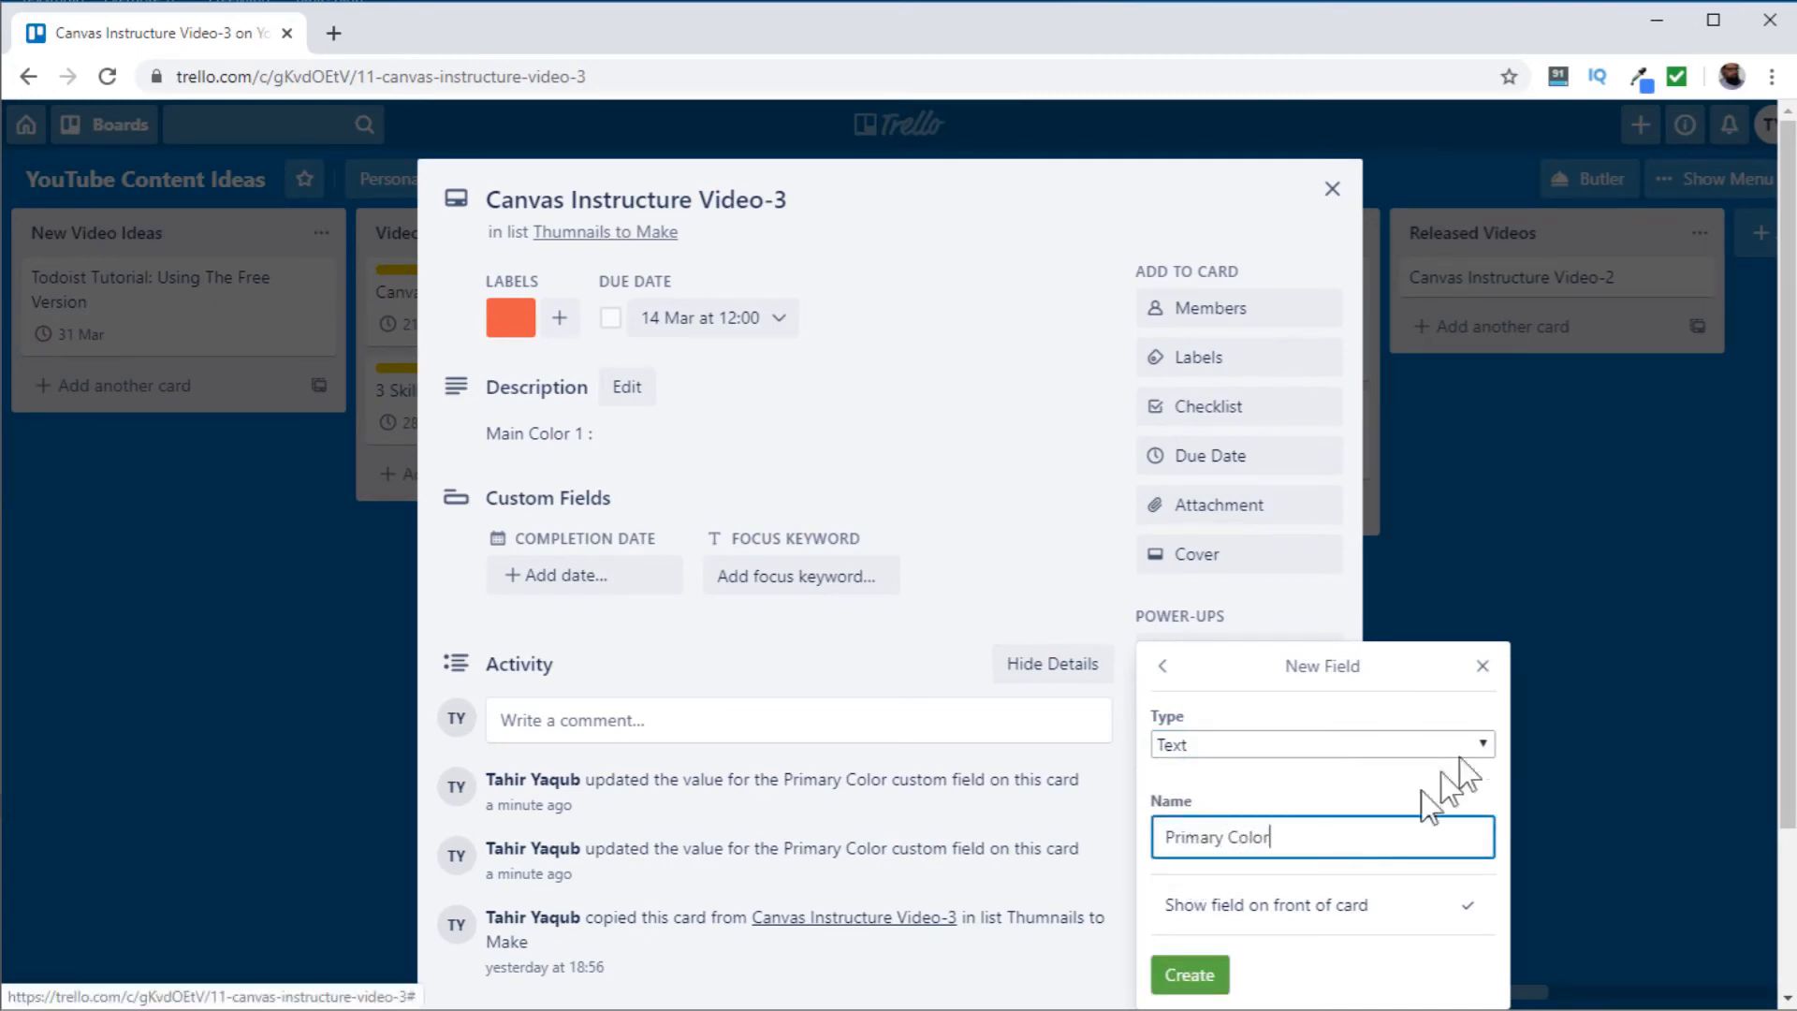
click(1190, 975)
Create a second Text custom field named Text Color on the Canvas Instructure Video-3 card.
click(1215, 904)
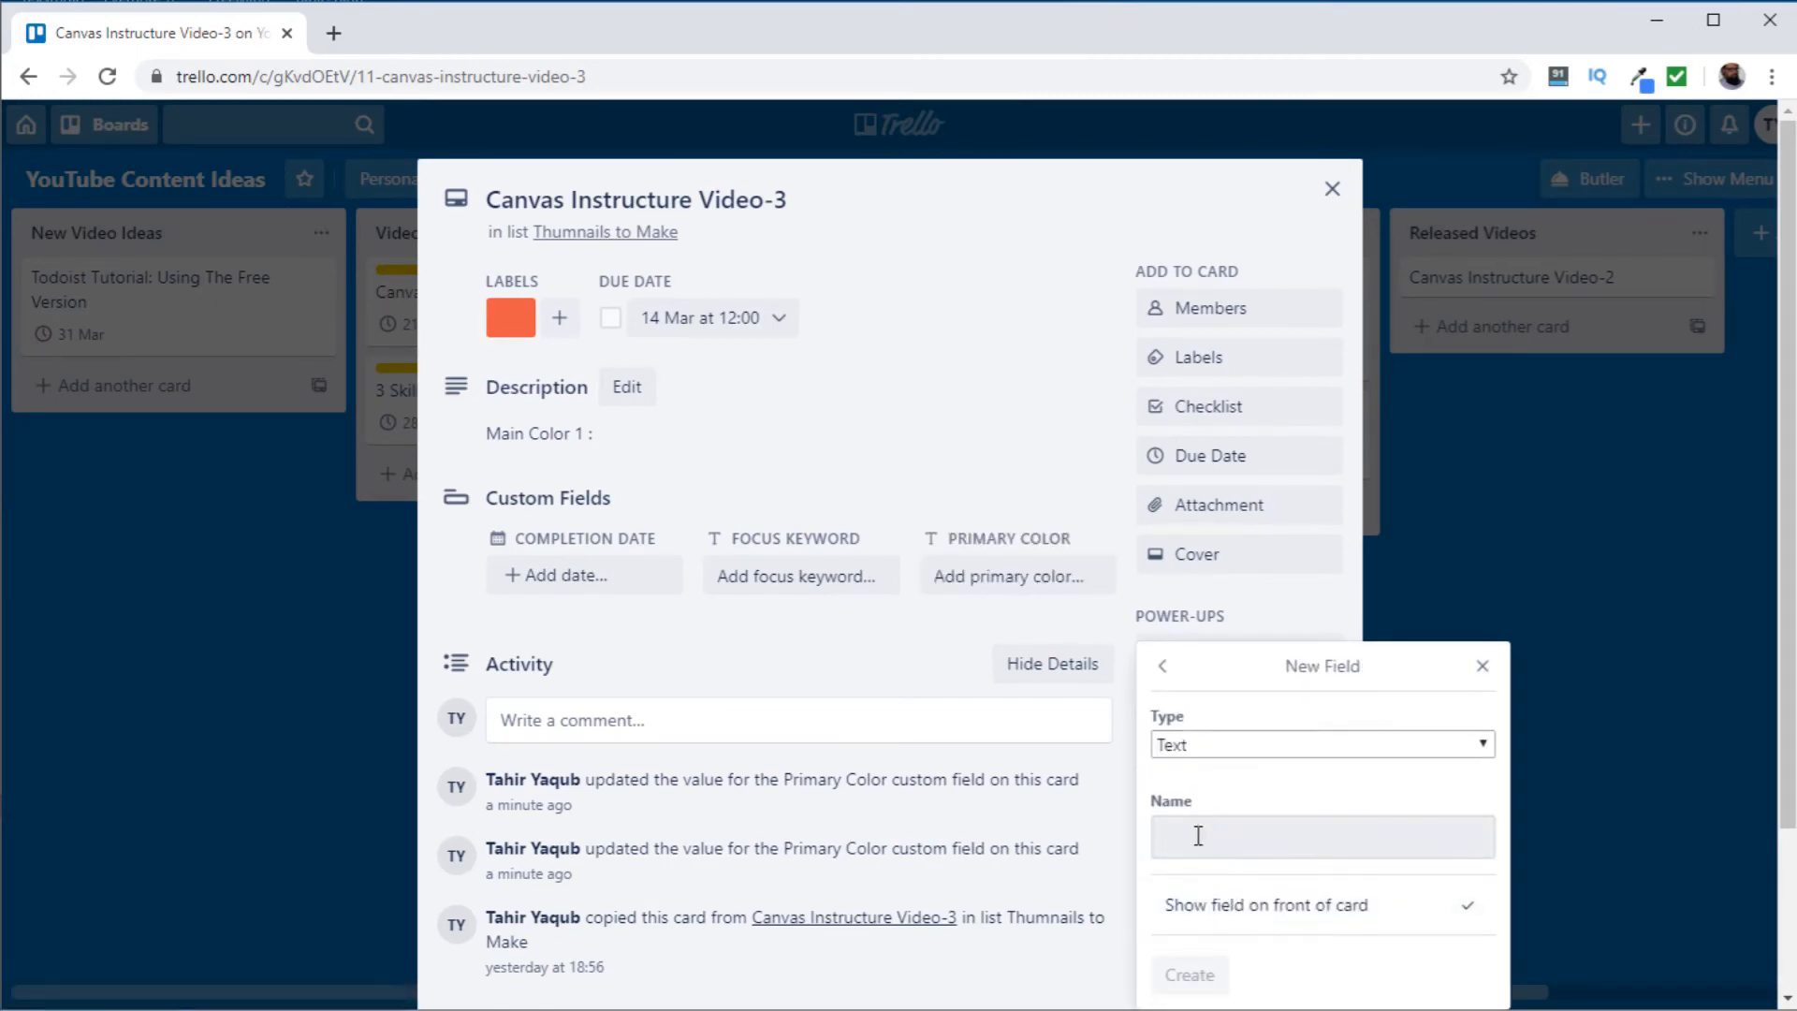
click(1198, 836)
text(Text Color)
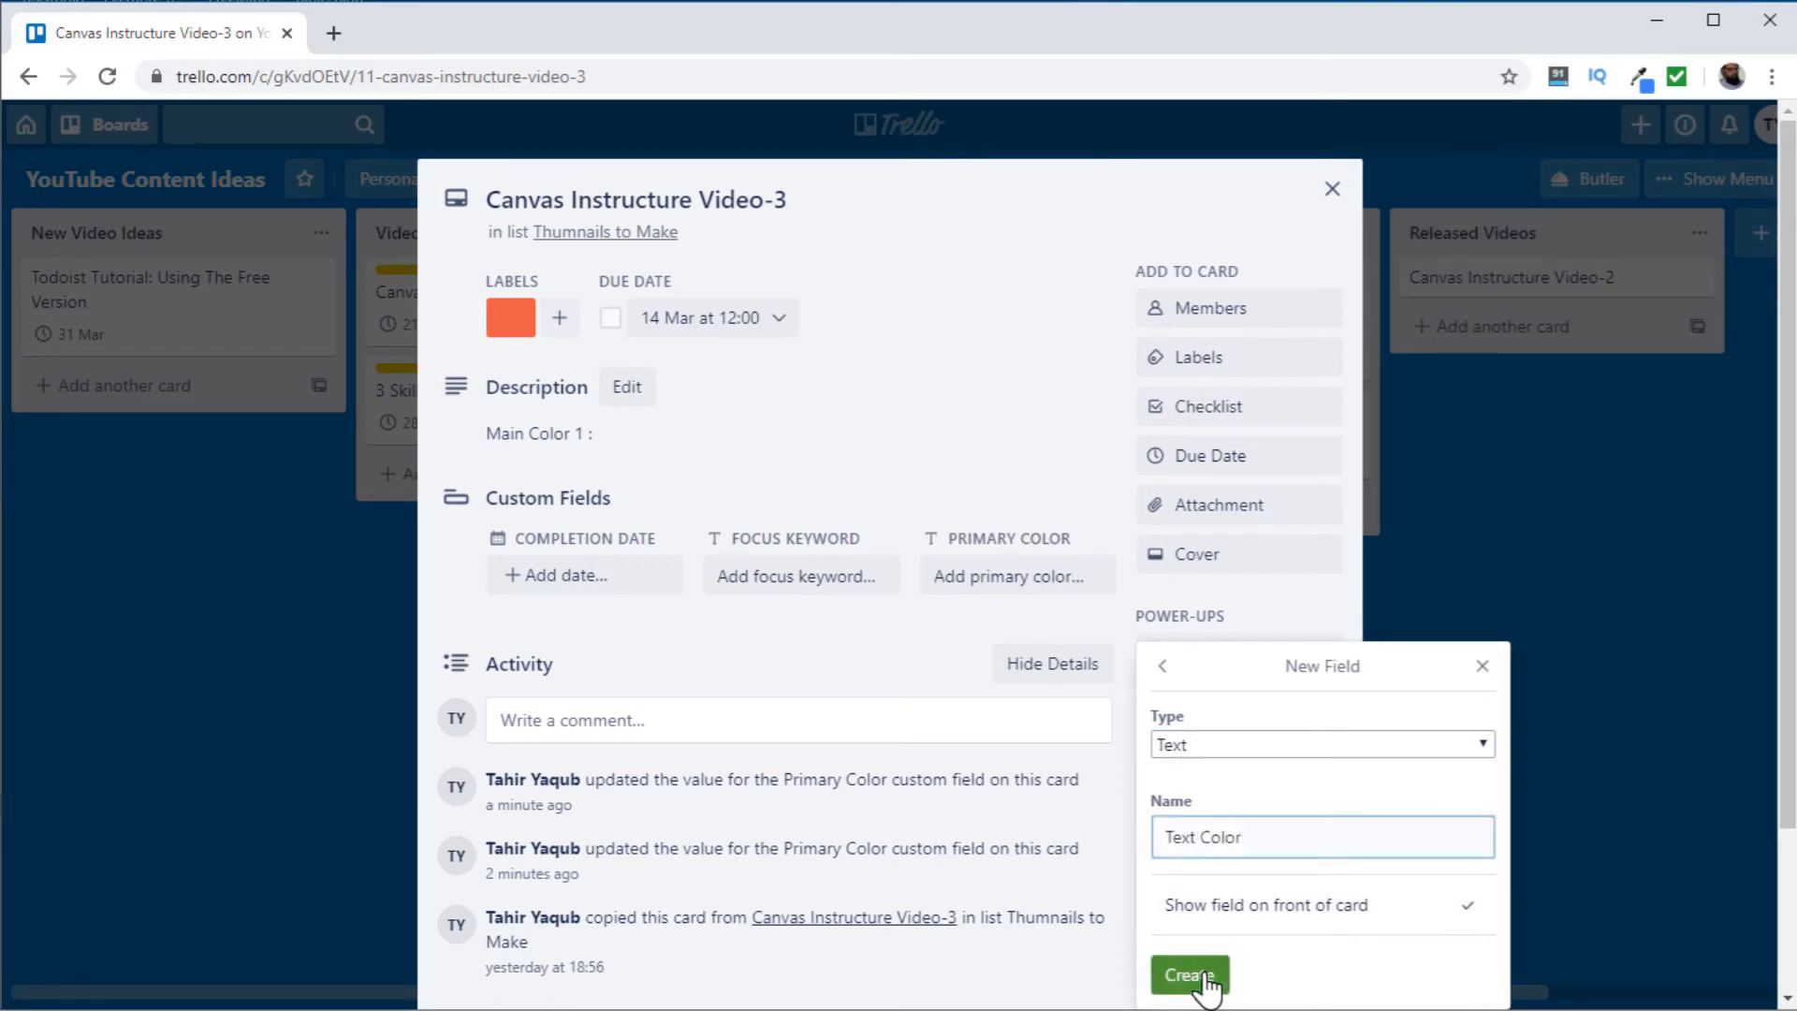
click(1210, 973)
Enter FF4D00 as the card's Primary Color and 8FDDFD as its Text Color, and close the card.
click(964, 579)
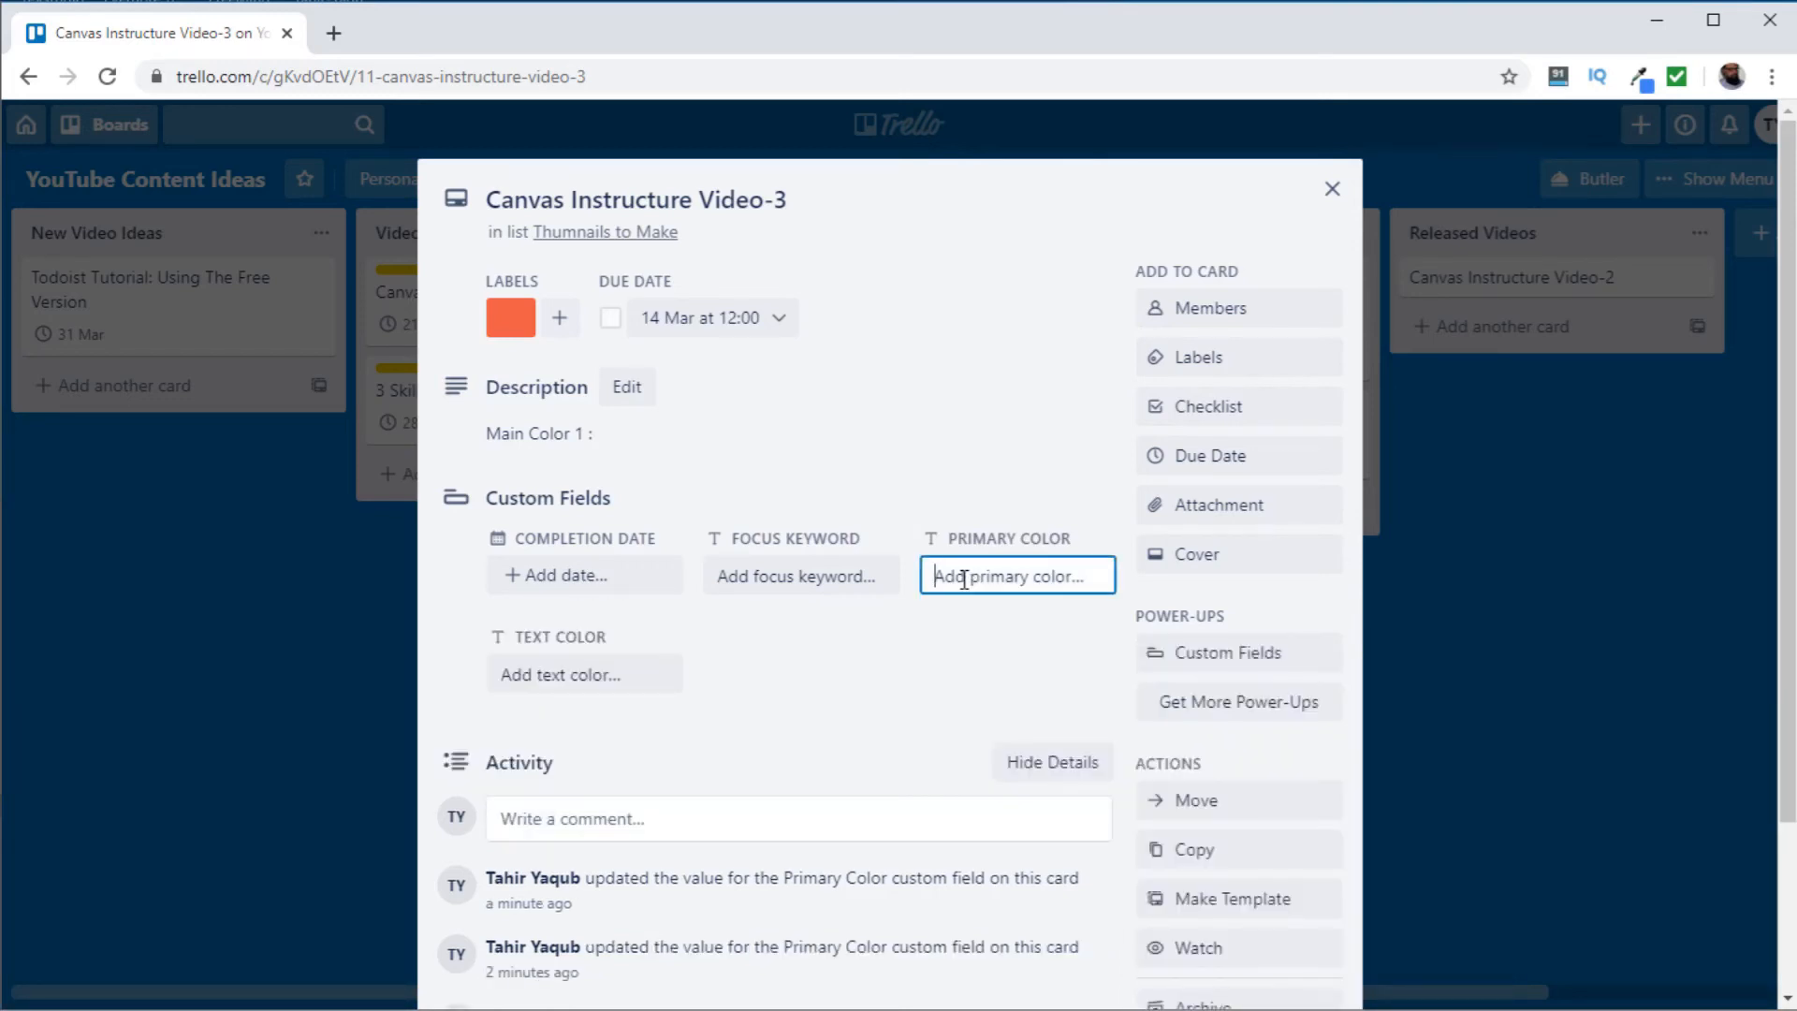
text(FF4D00)
click(637, 674)
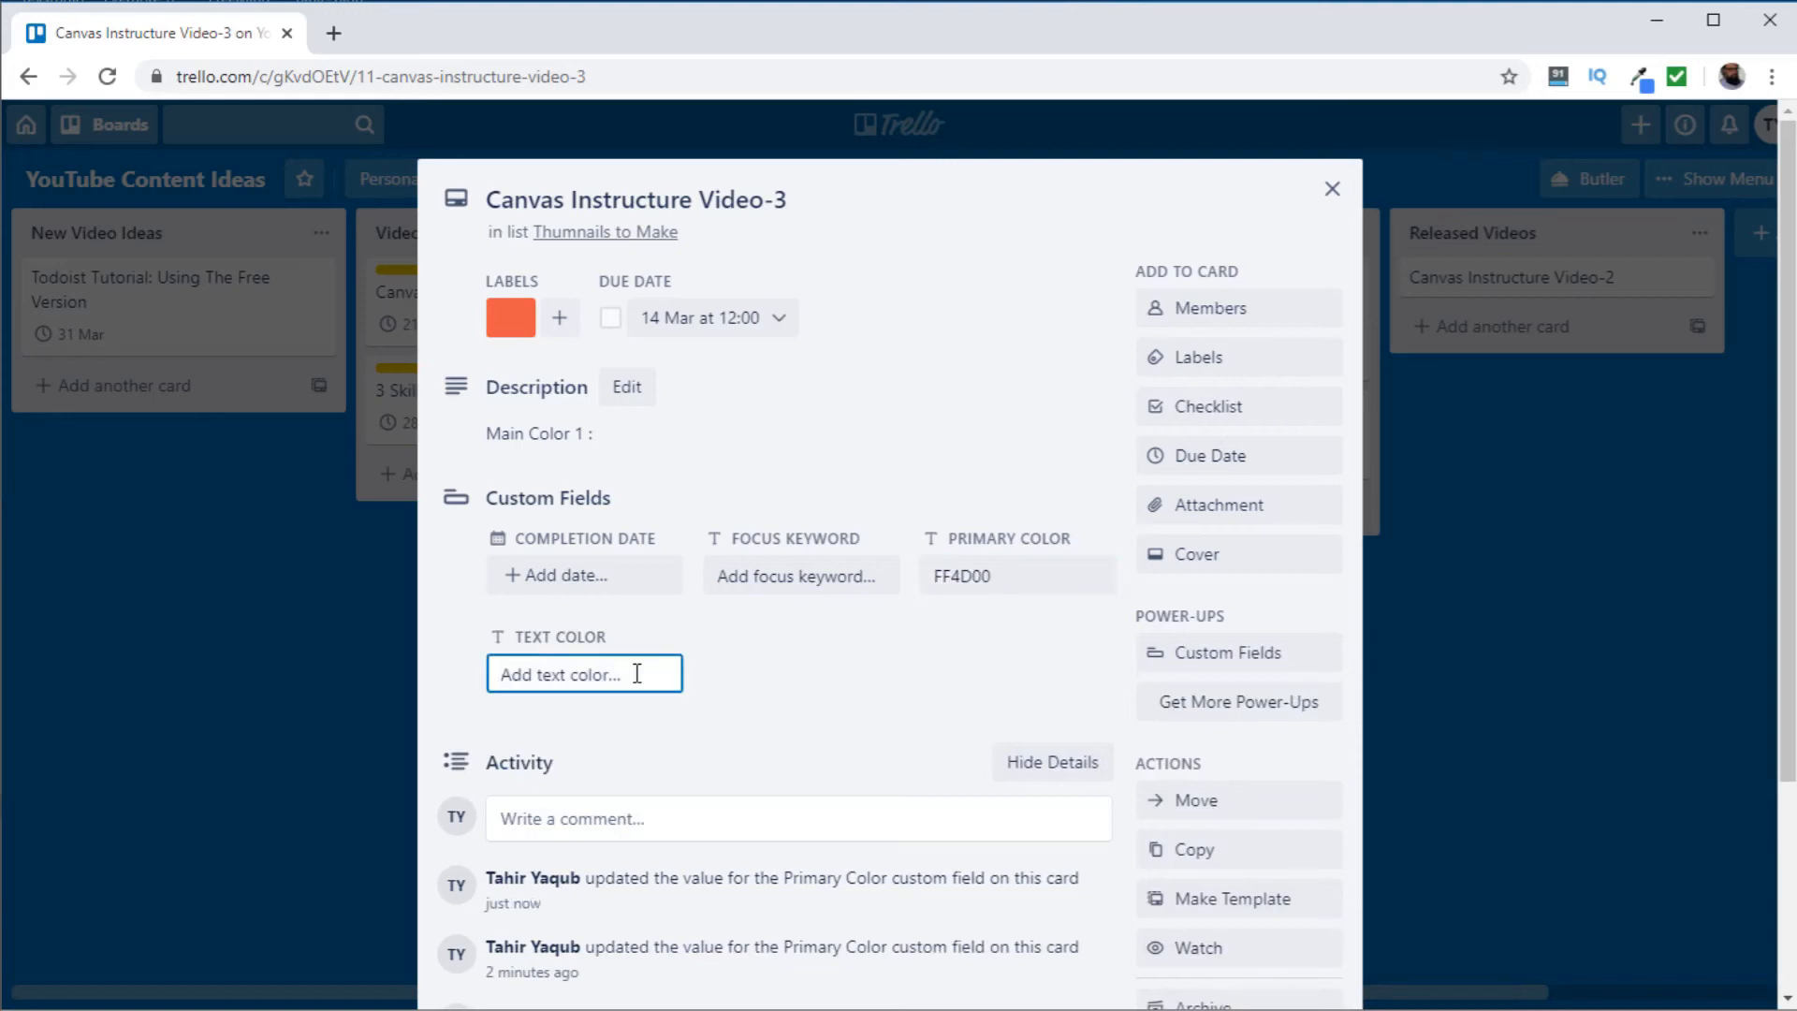
text(8FDDFD)
click(774, 762)
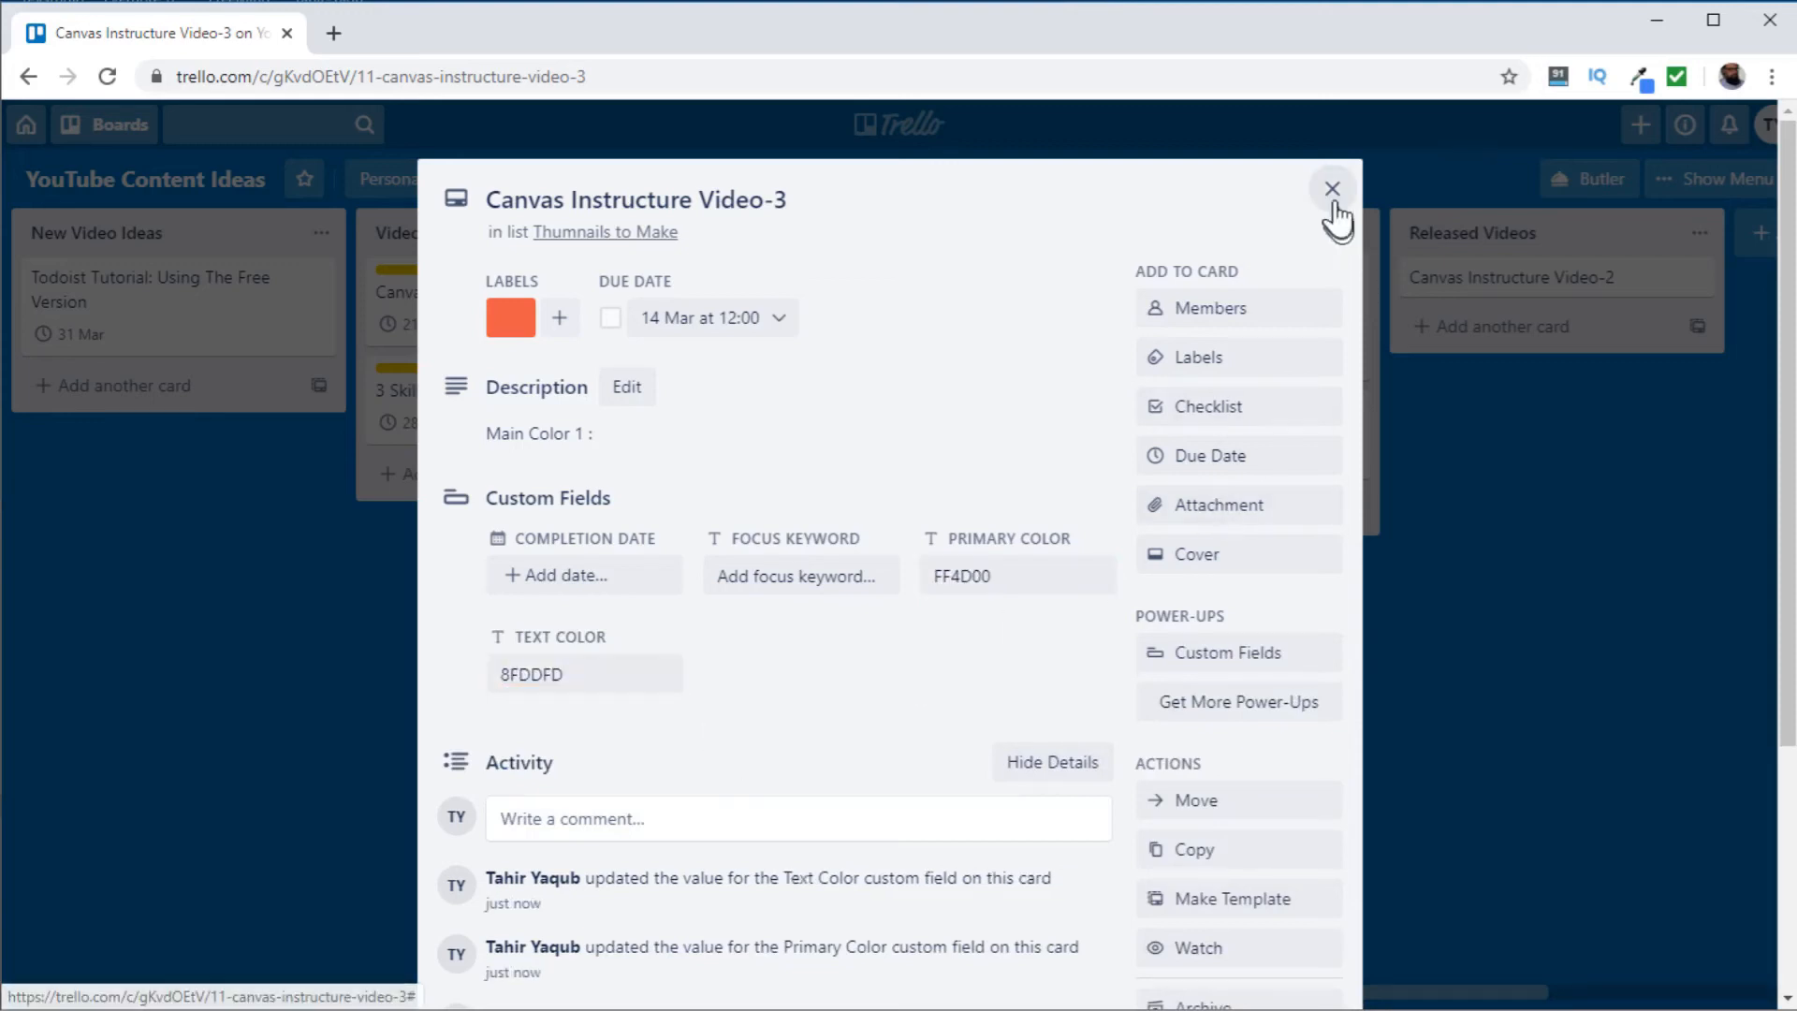
click(1333, 188)
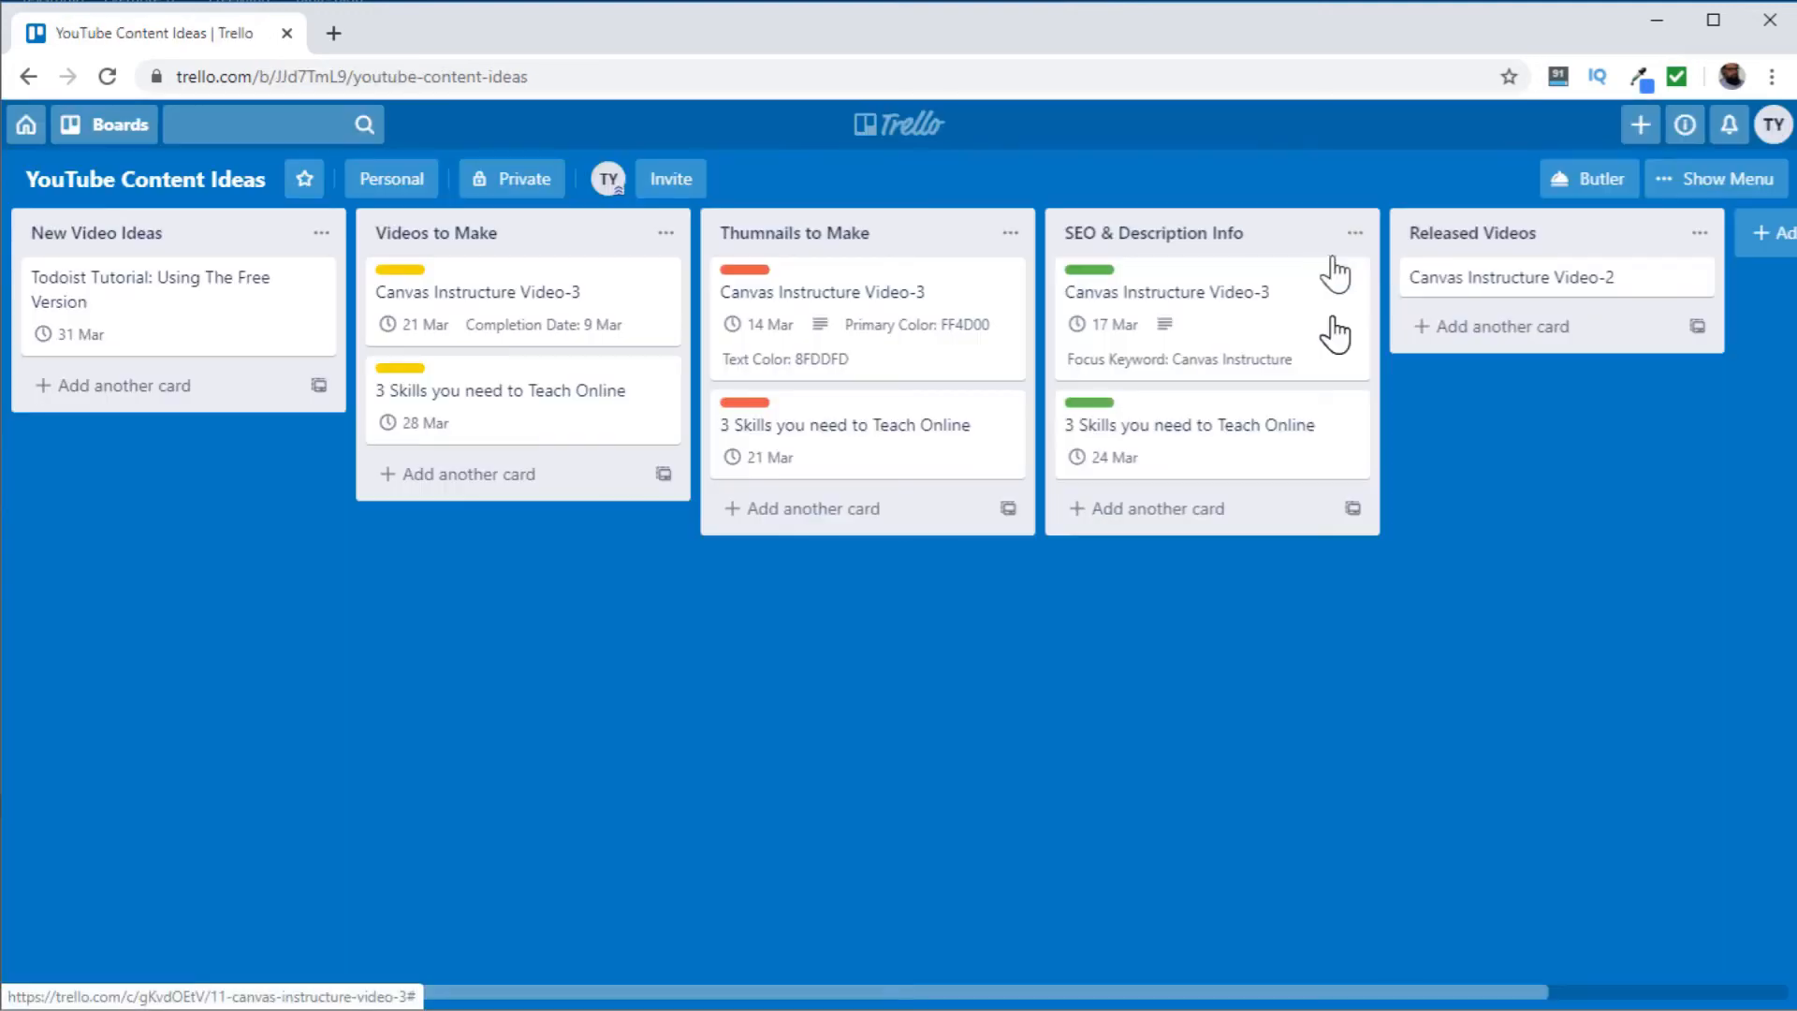
On the Canvas Instructure Video-3 card in Thumnails to Make, create a Checkbox custom field named Done.
click(890, 368)
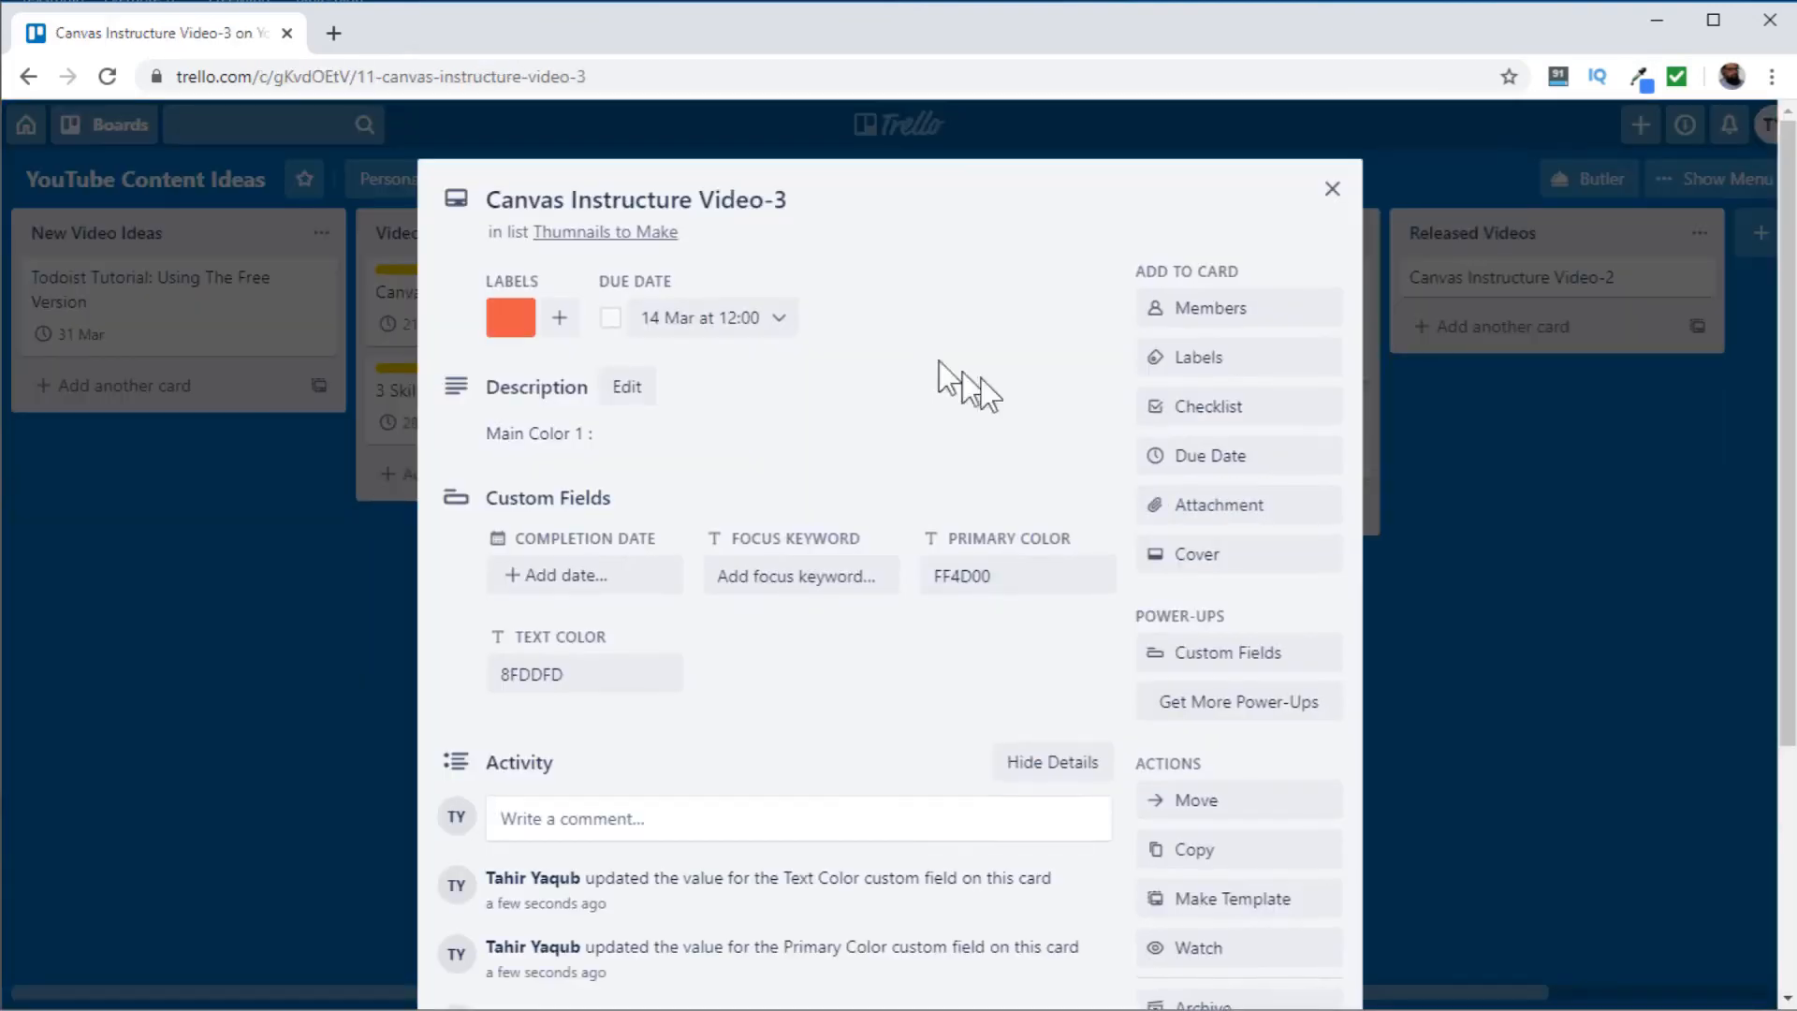
click(1265, 656)
click(1234, 936)
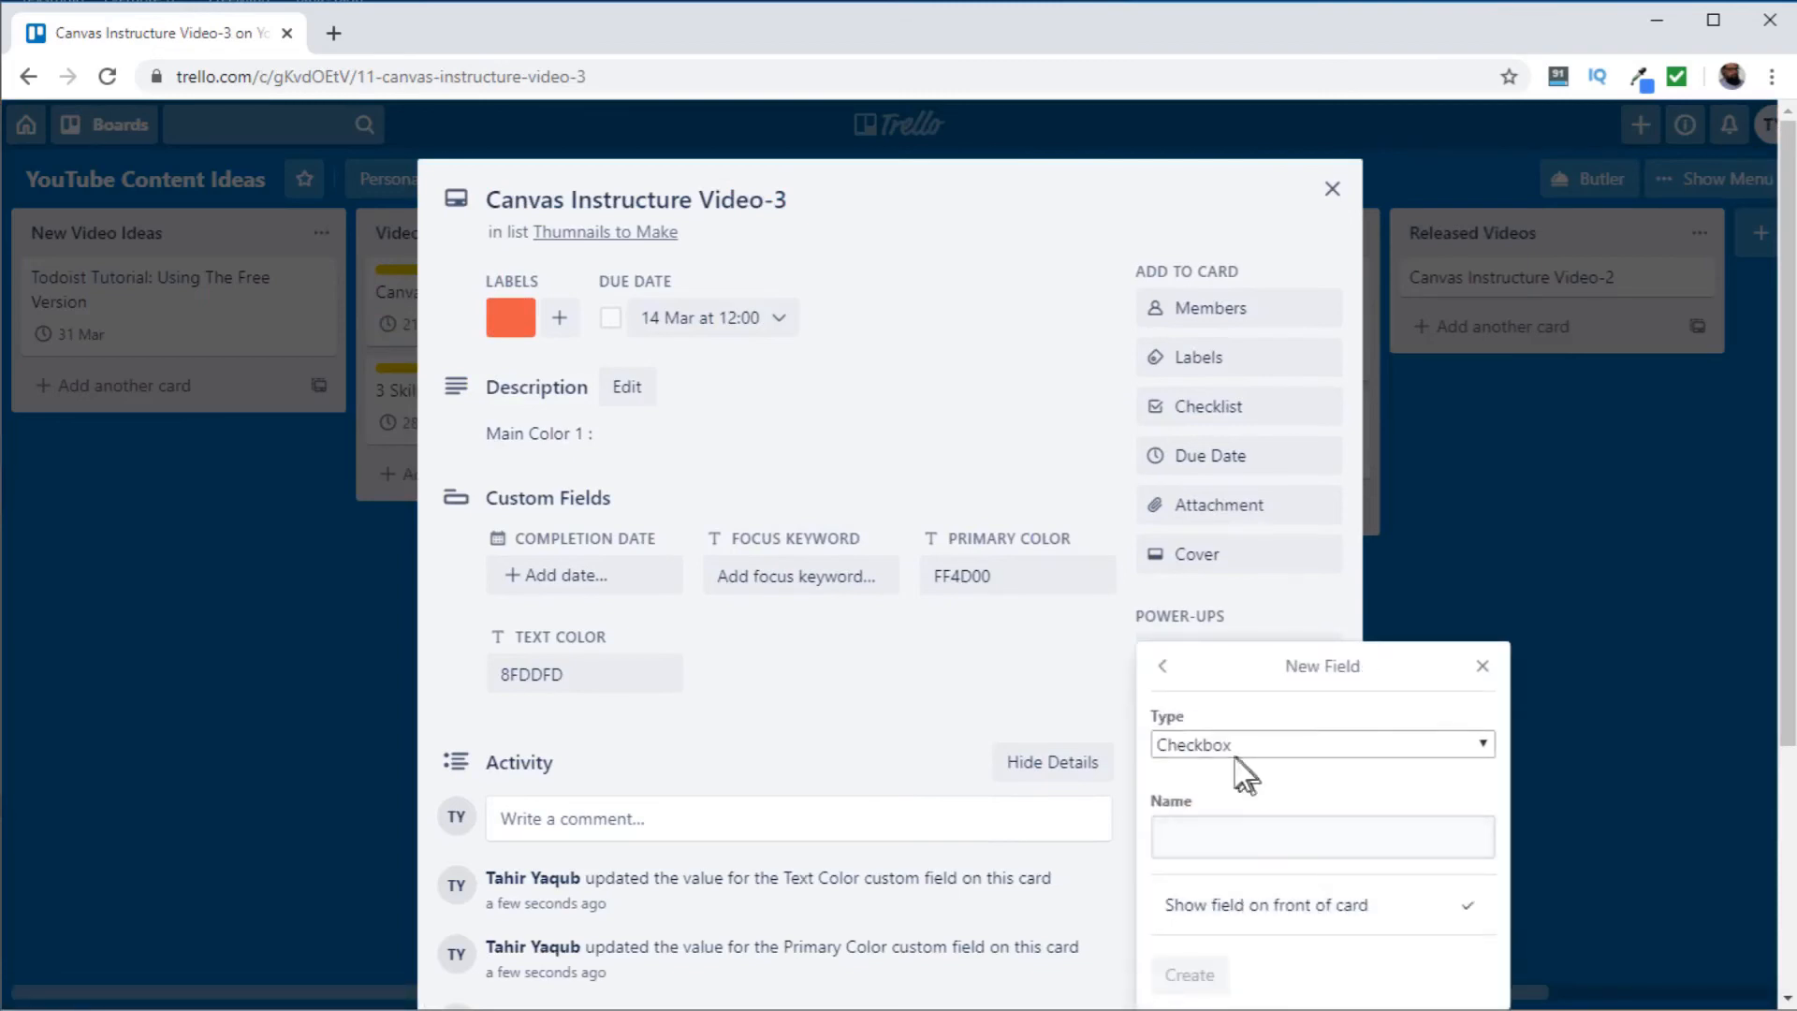
click(1191, 830)
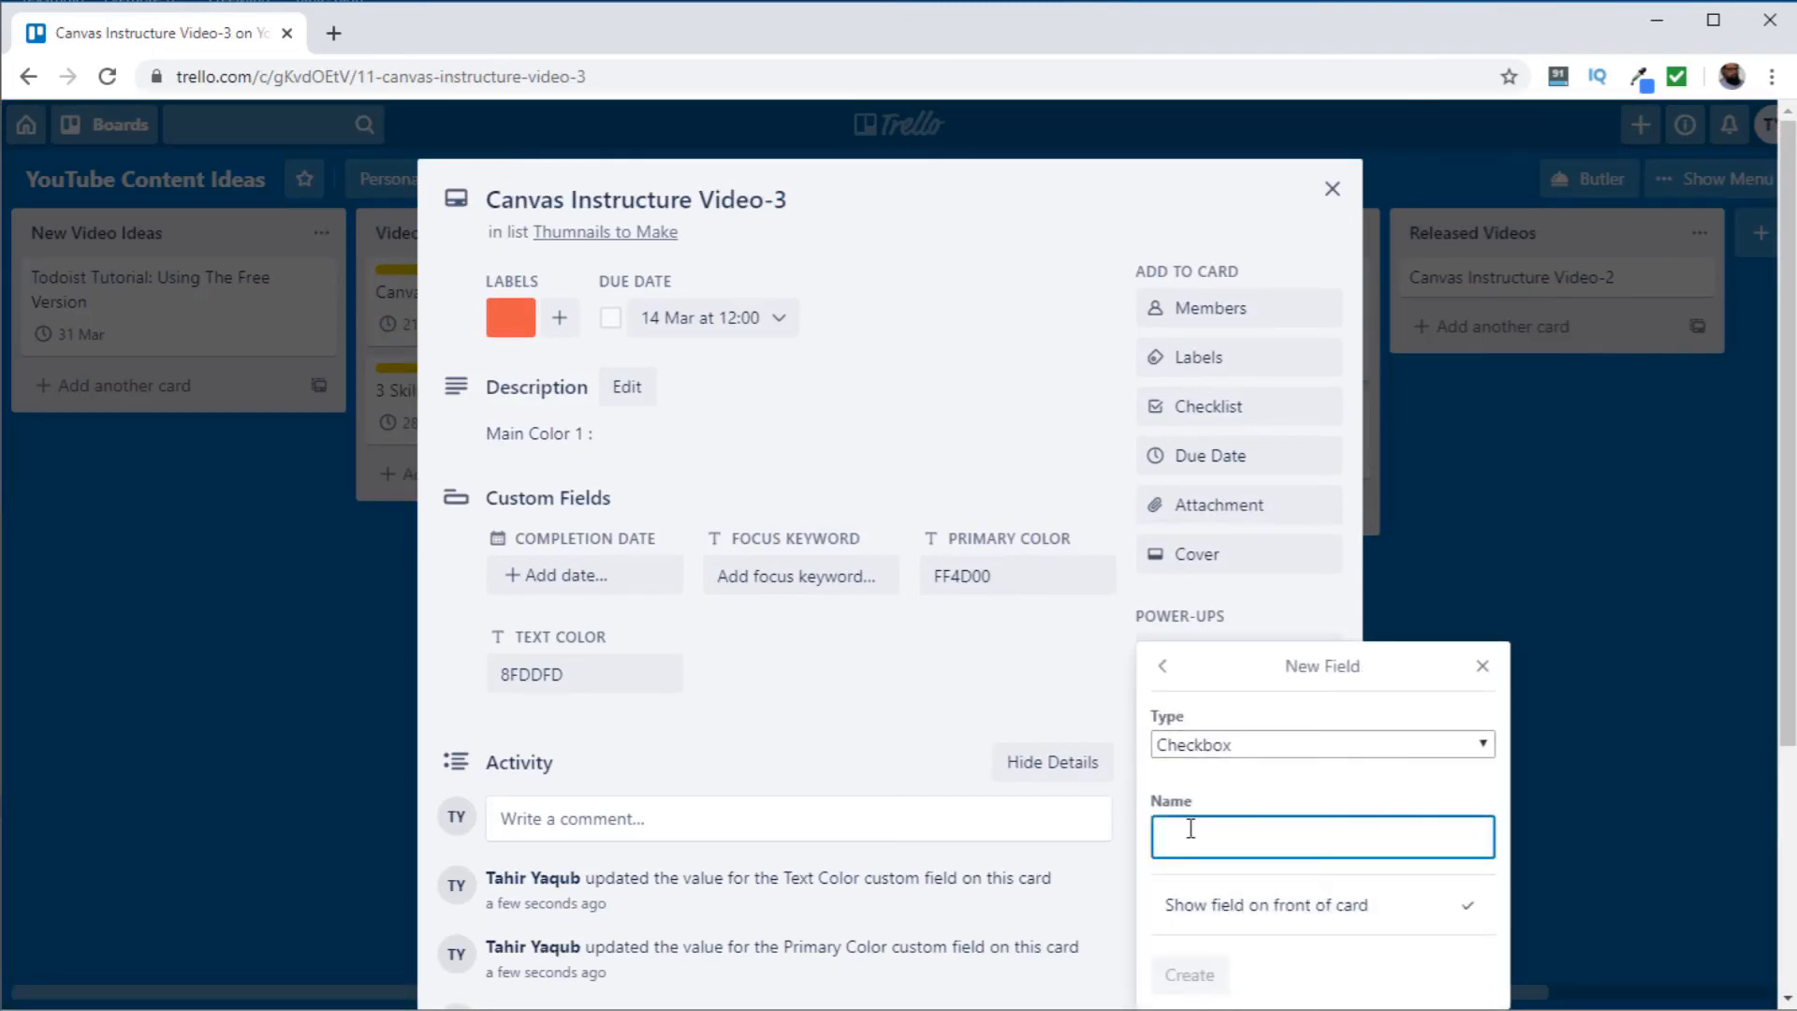
text(Done)
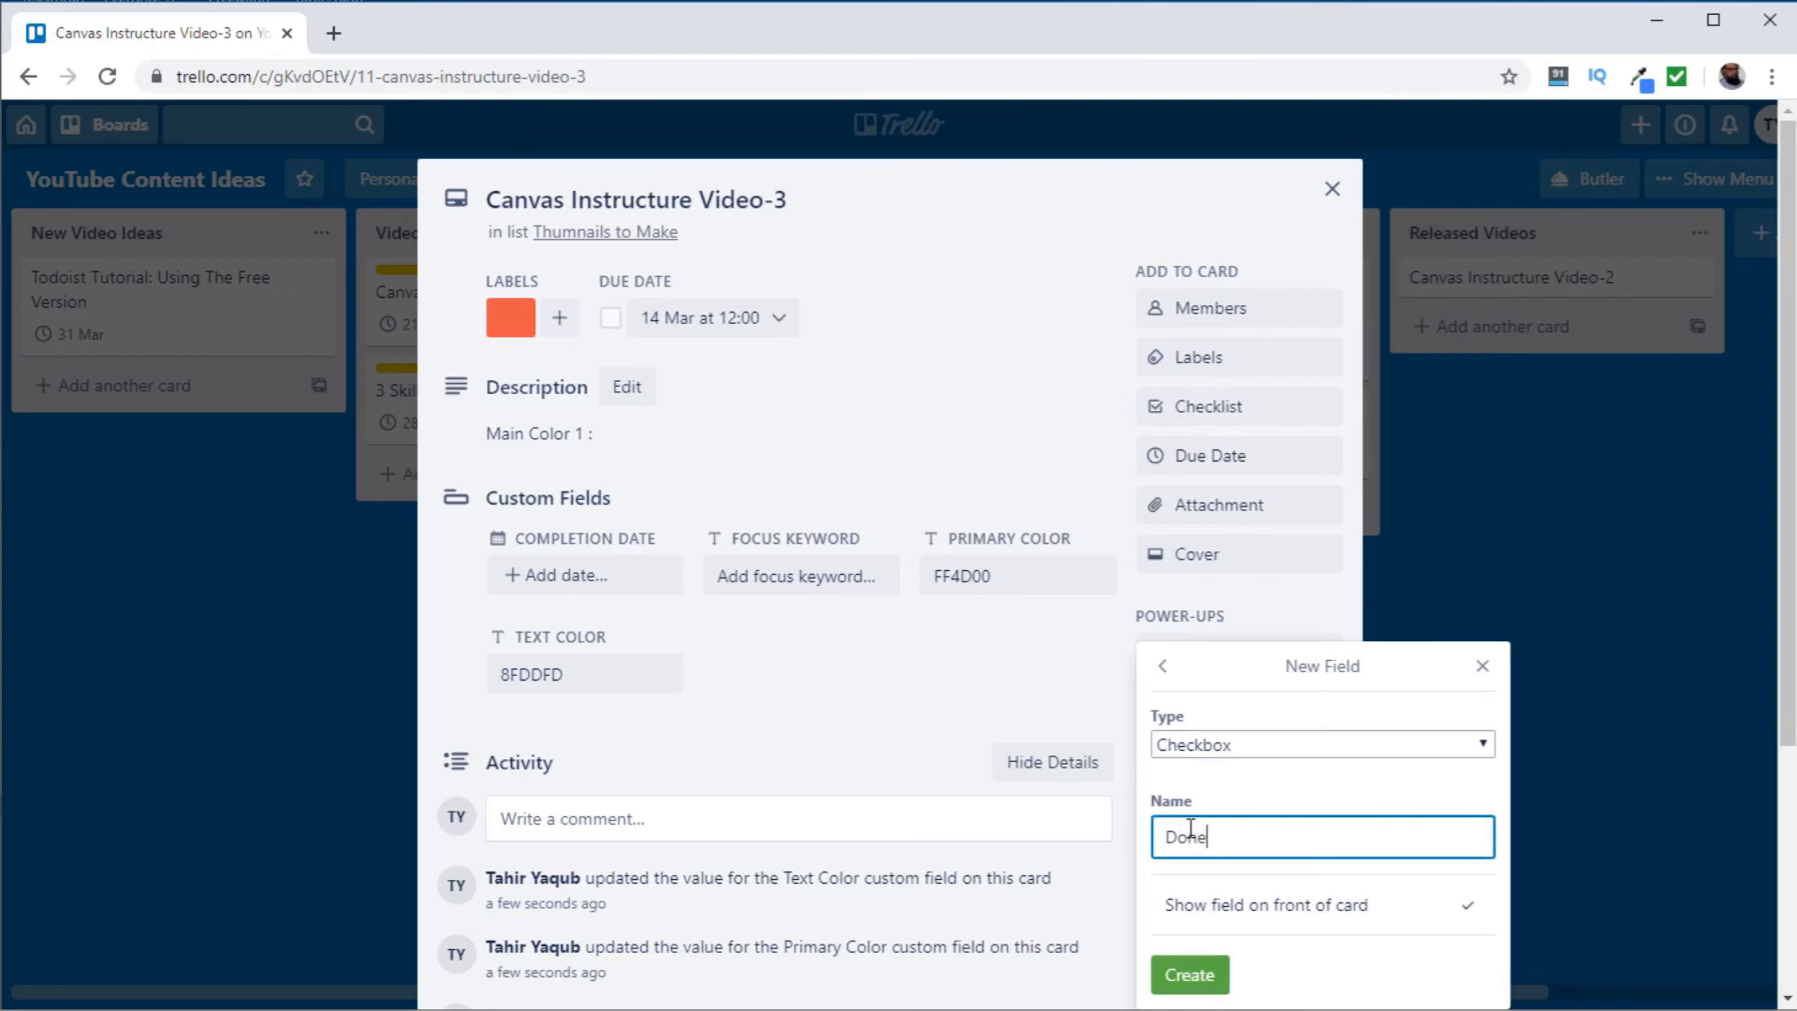
key(Return)
click(1486, 318)
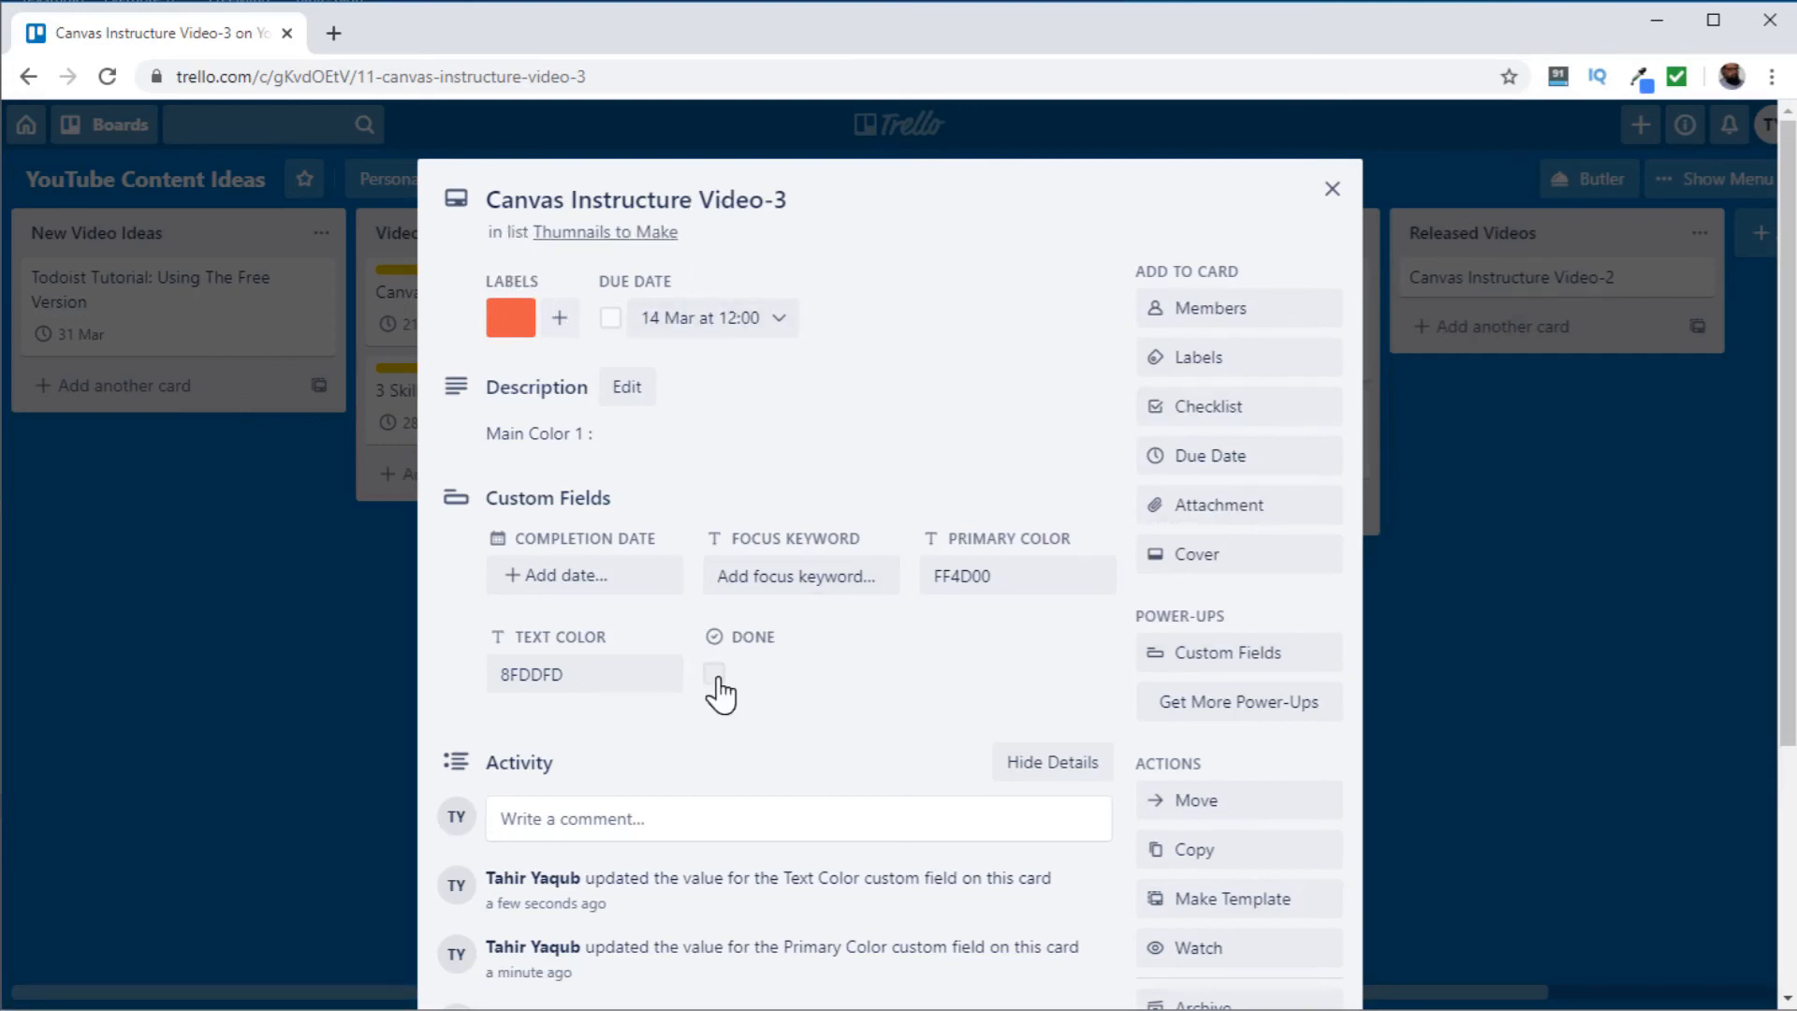
Tick the card's Done field, close the card, and reopen it briefly to review its custom fields.
key(Escape)
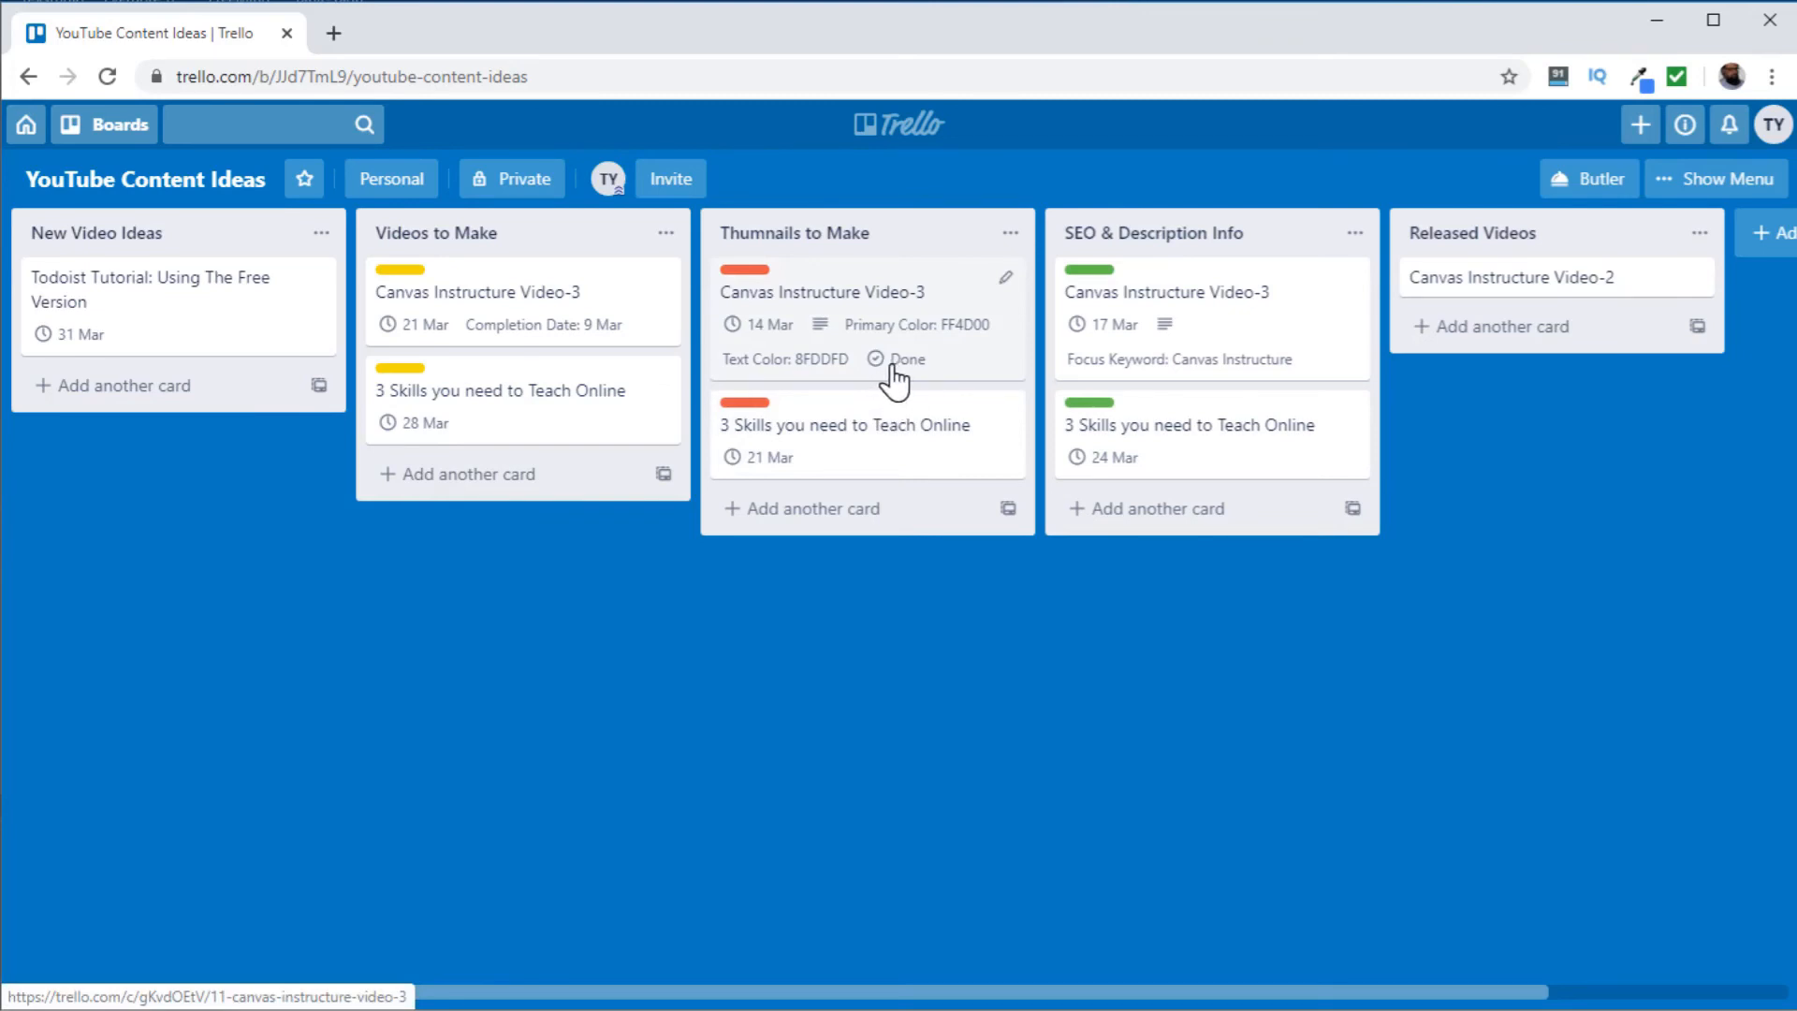
click(996, 359)
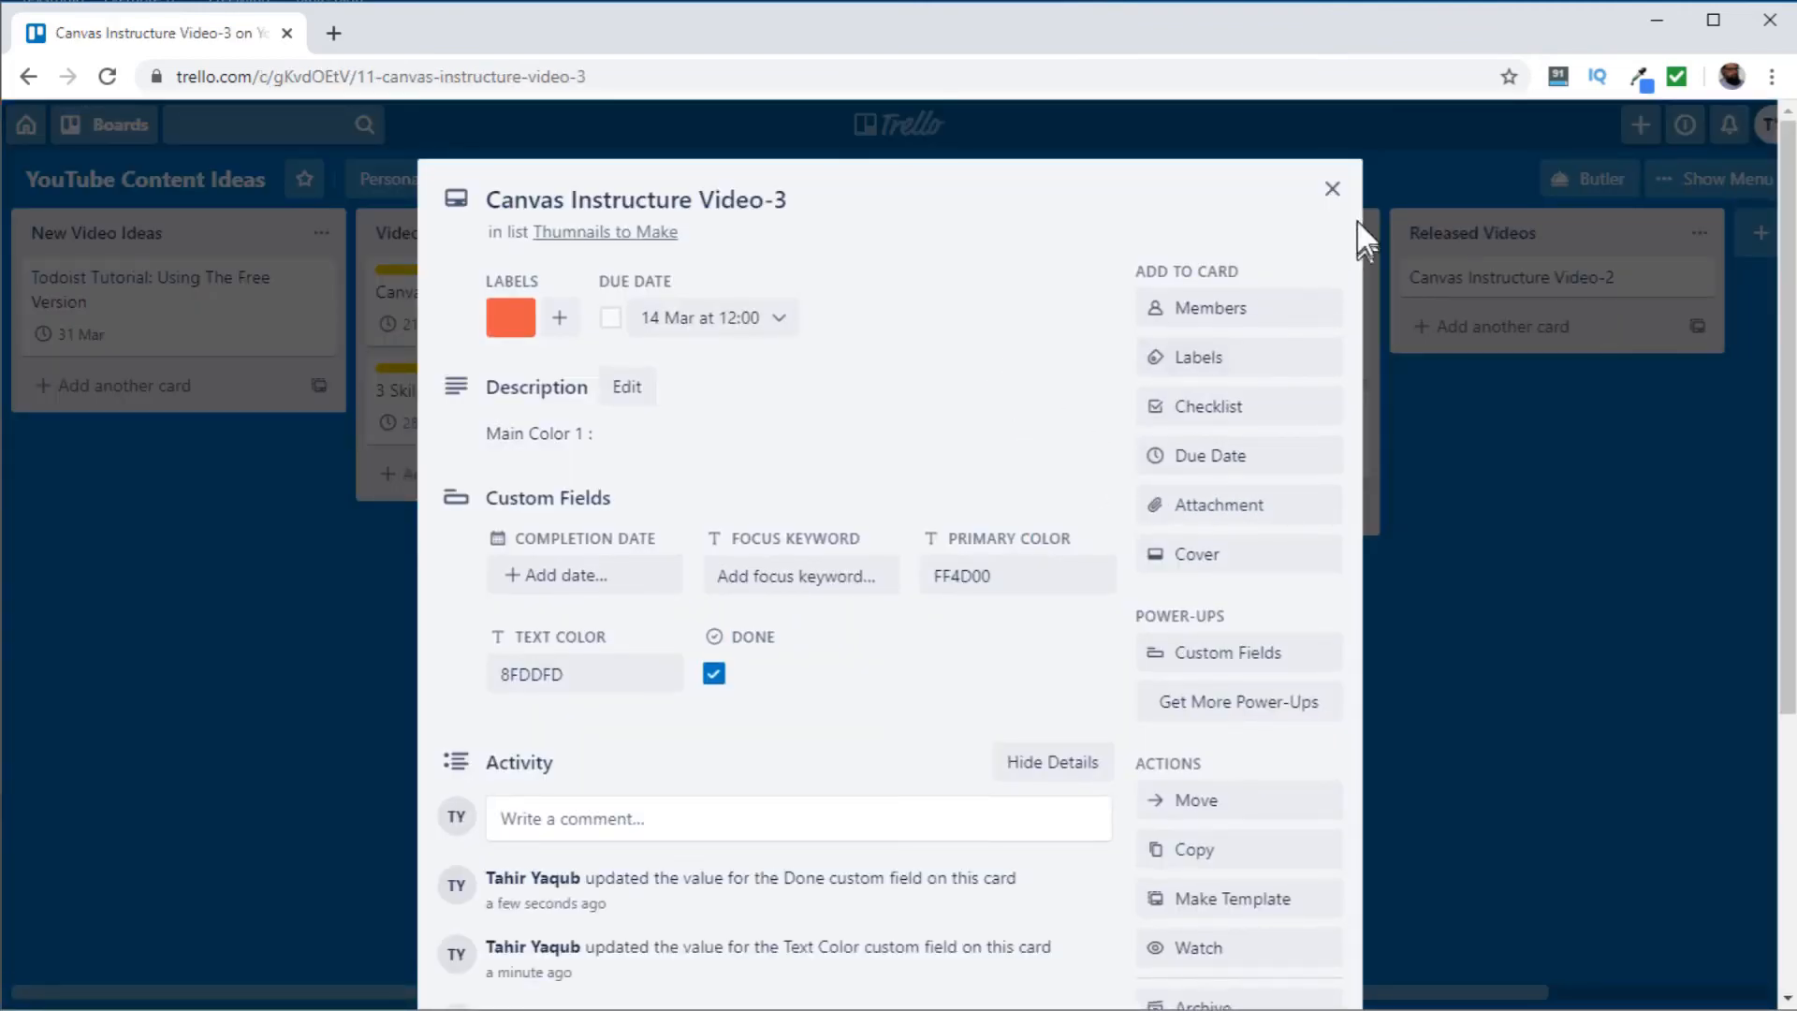
click(1332, 188)
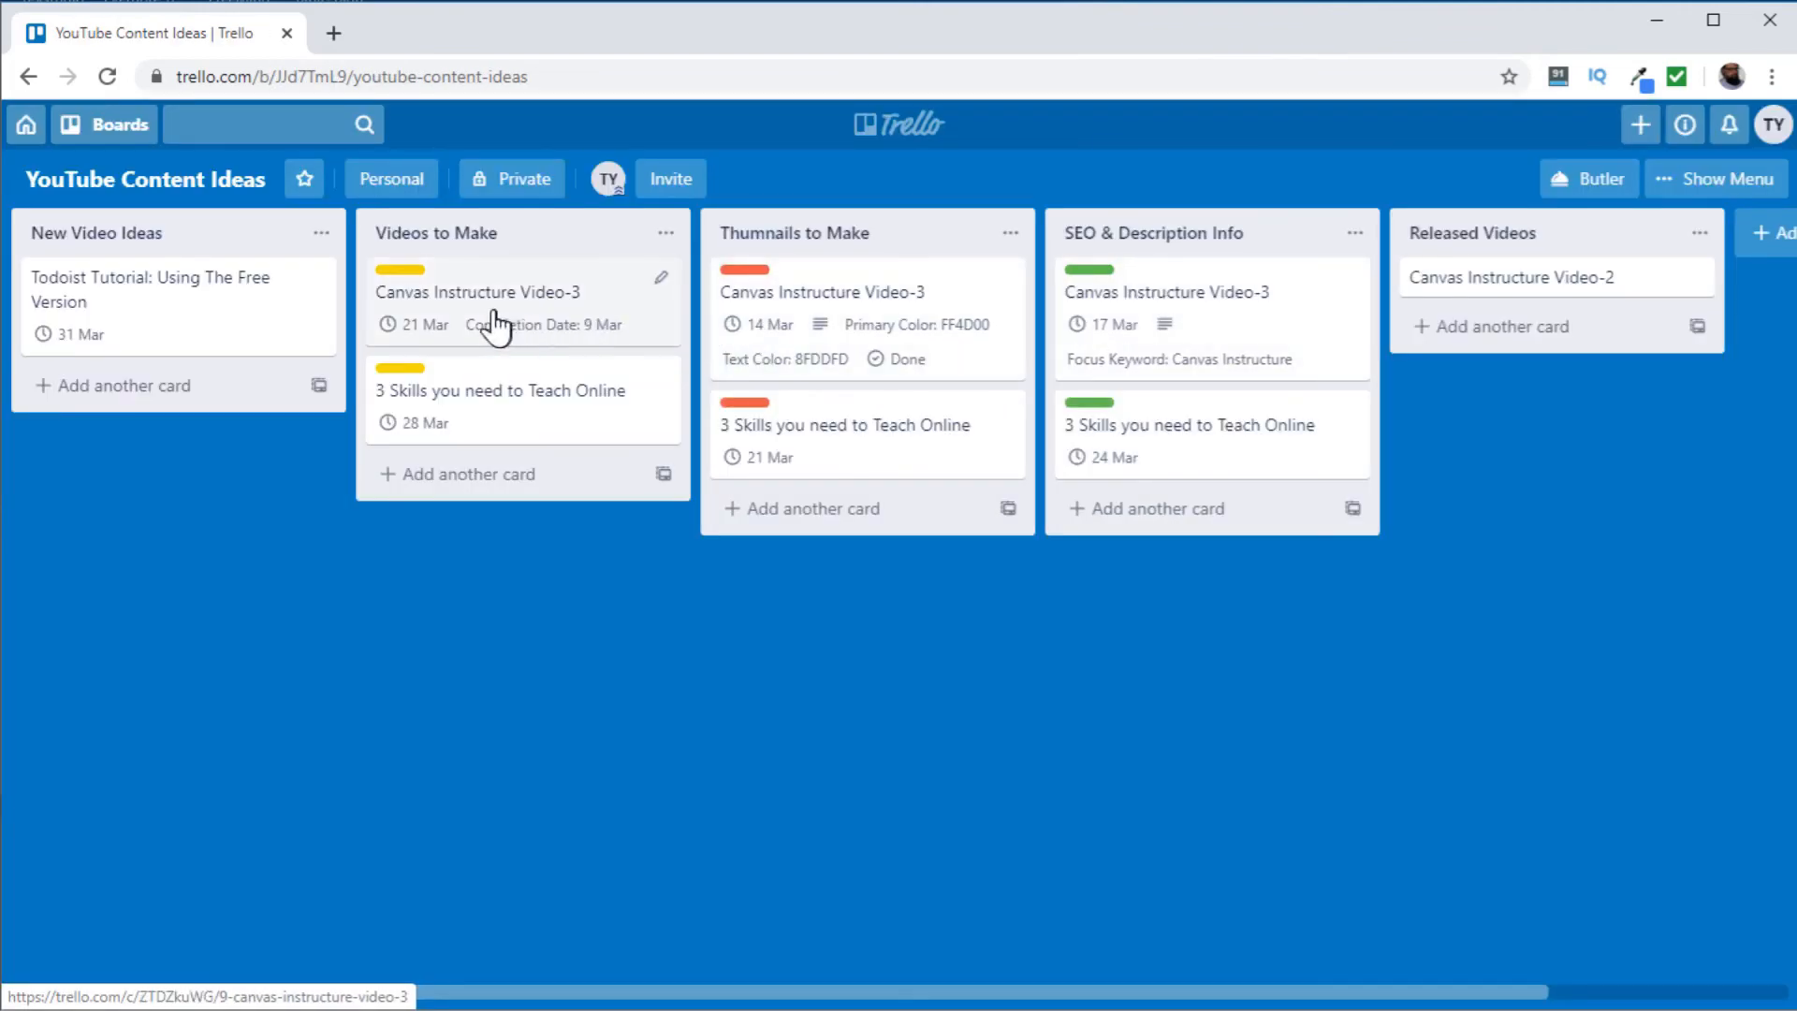
From the Canvas Instructure Video-2 card in Released Videos, delete the Primary Color custom field, confirming with its exact, case-sensitive name.
click(1630, 292)
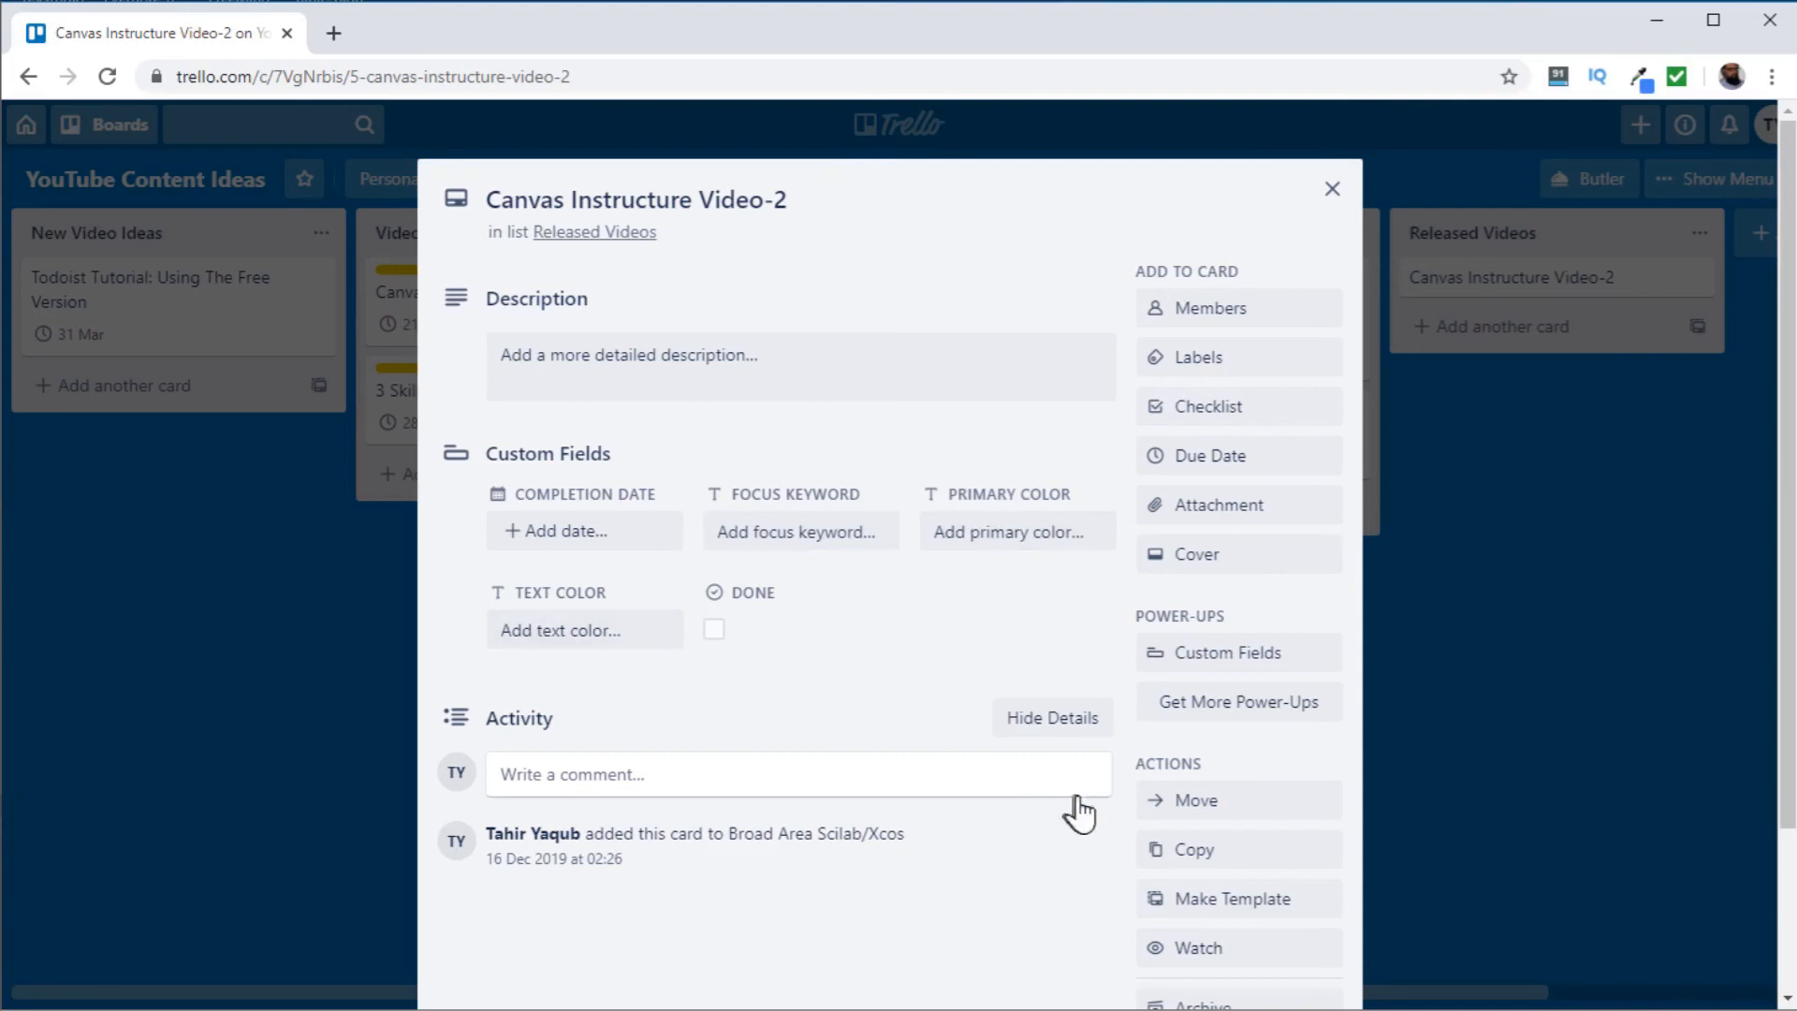
click(1241, 666)
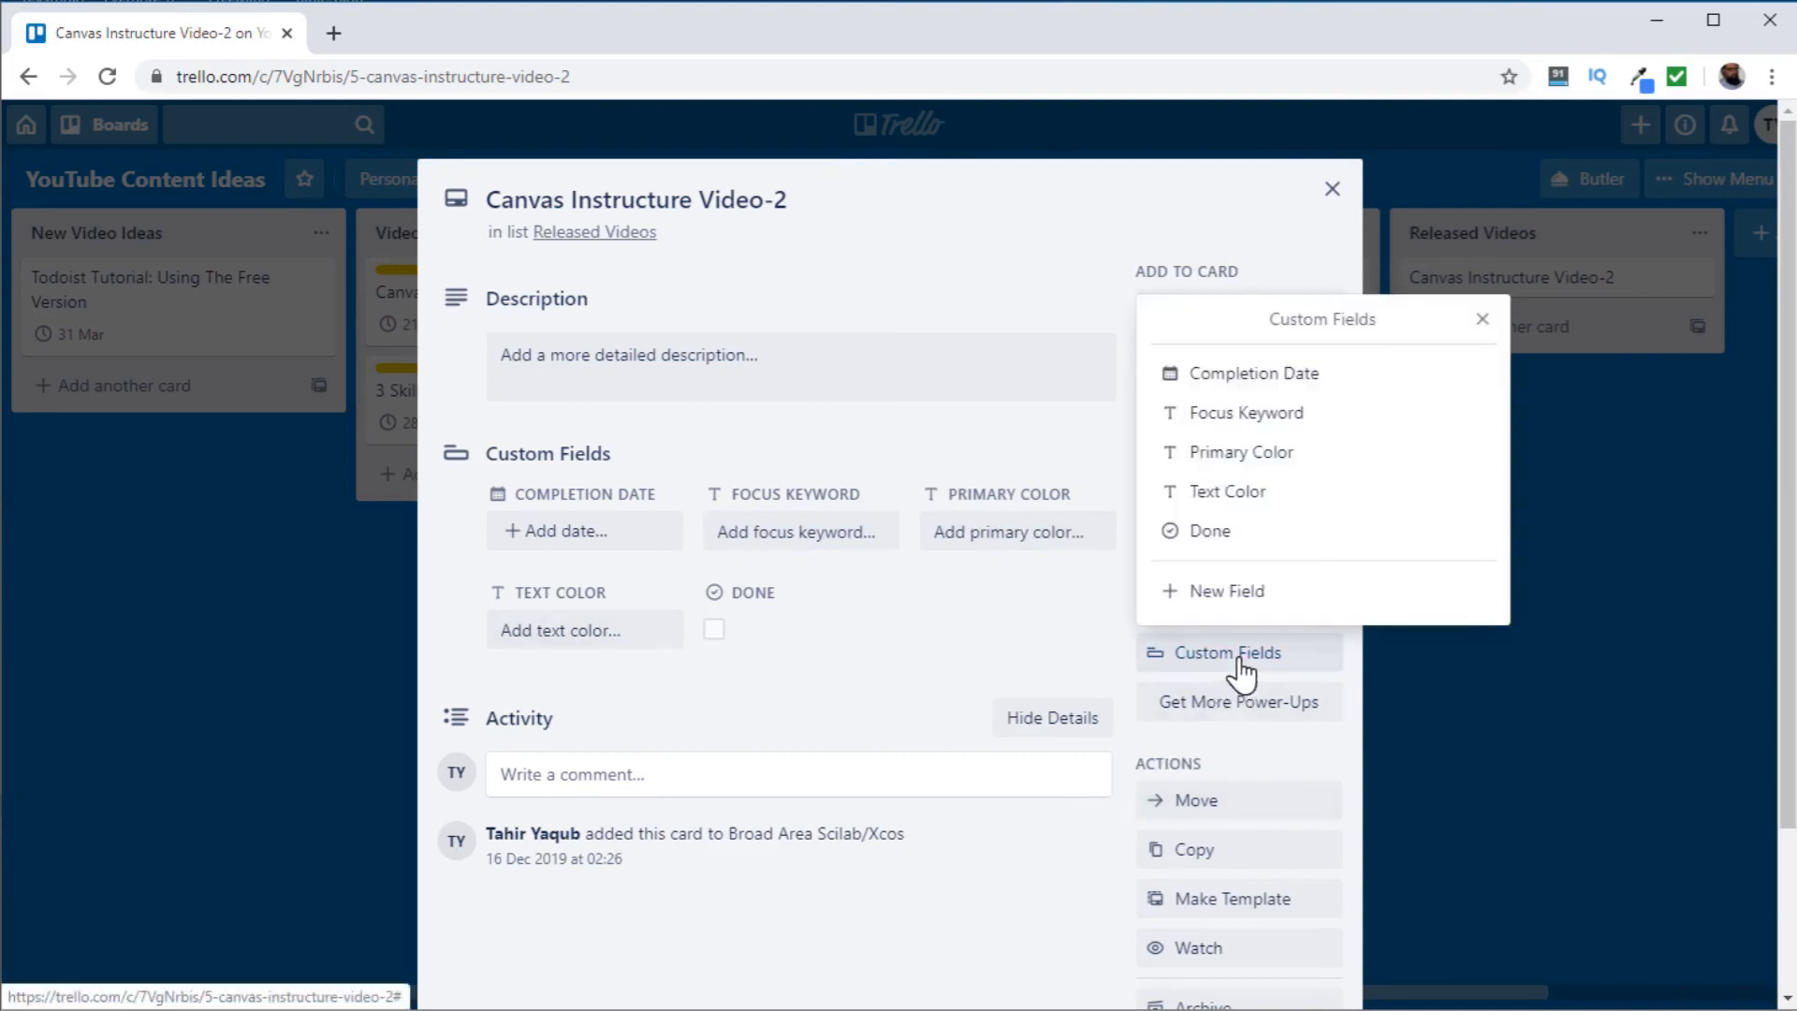
click(1246, 449)
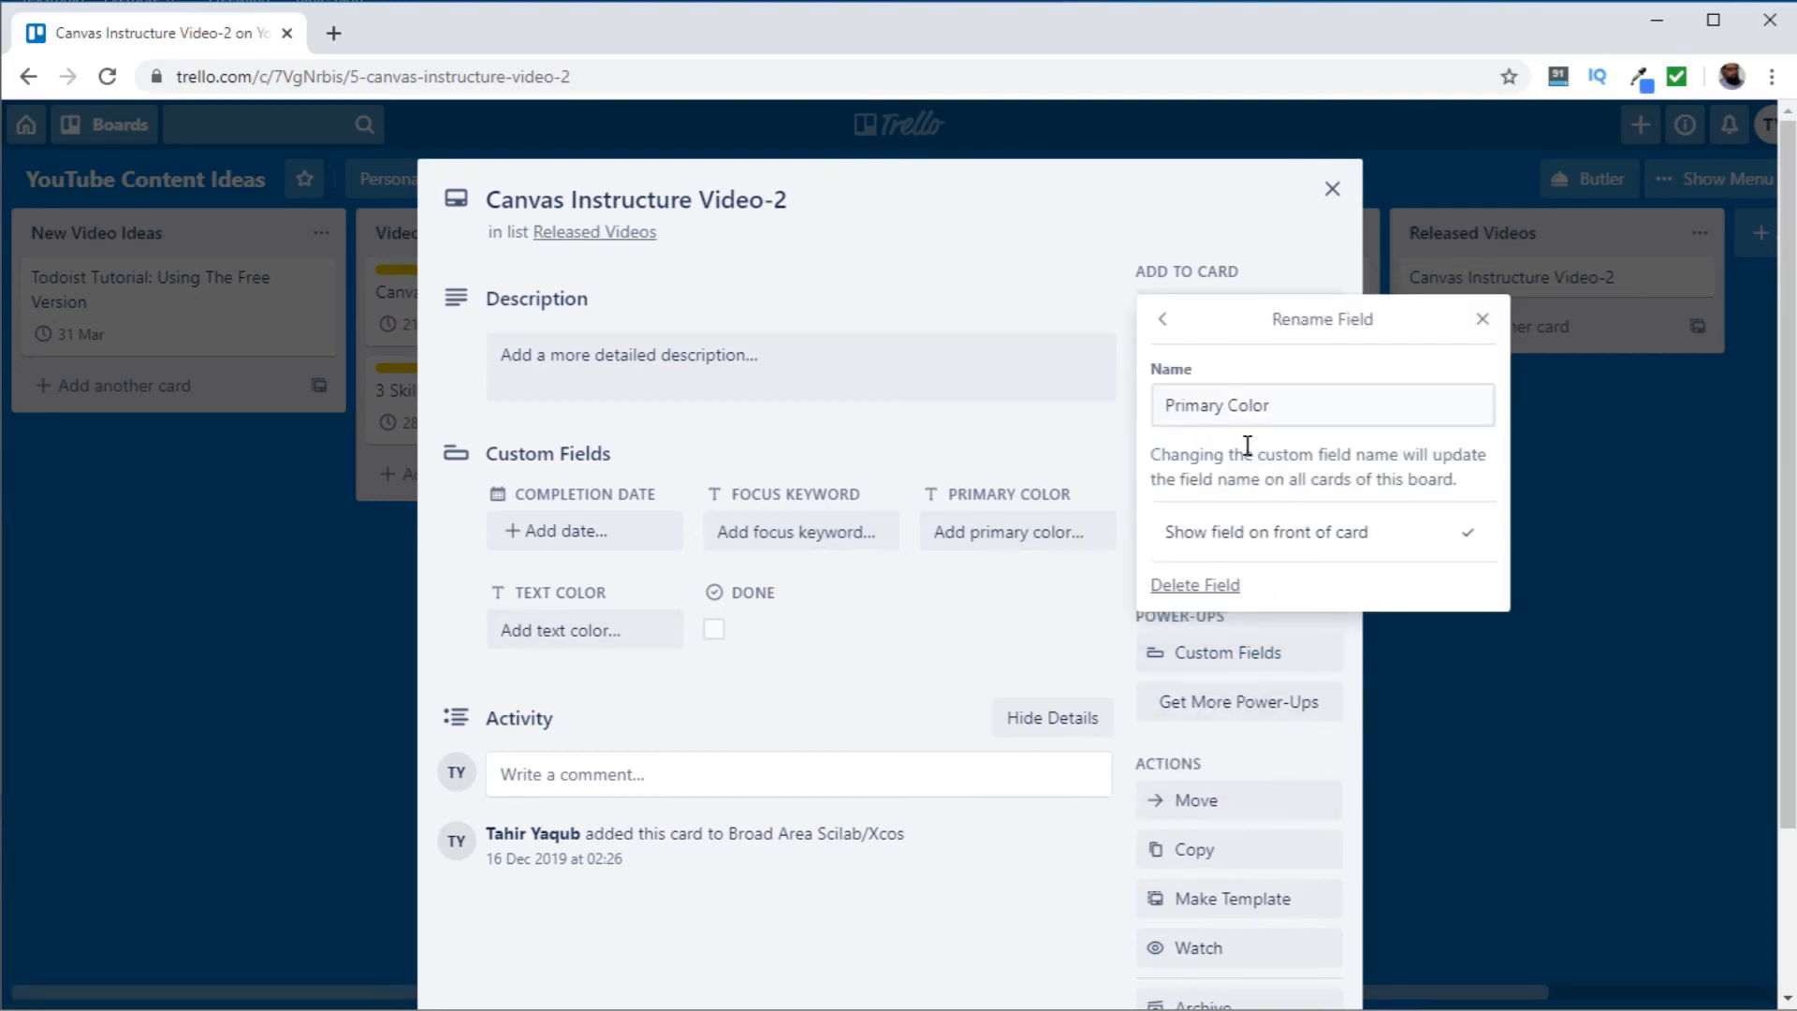
click(1222, 595)
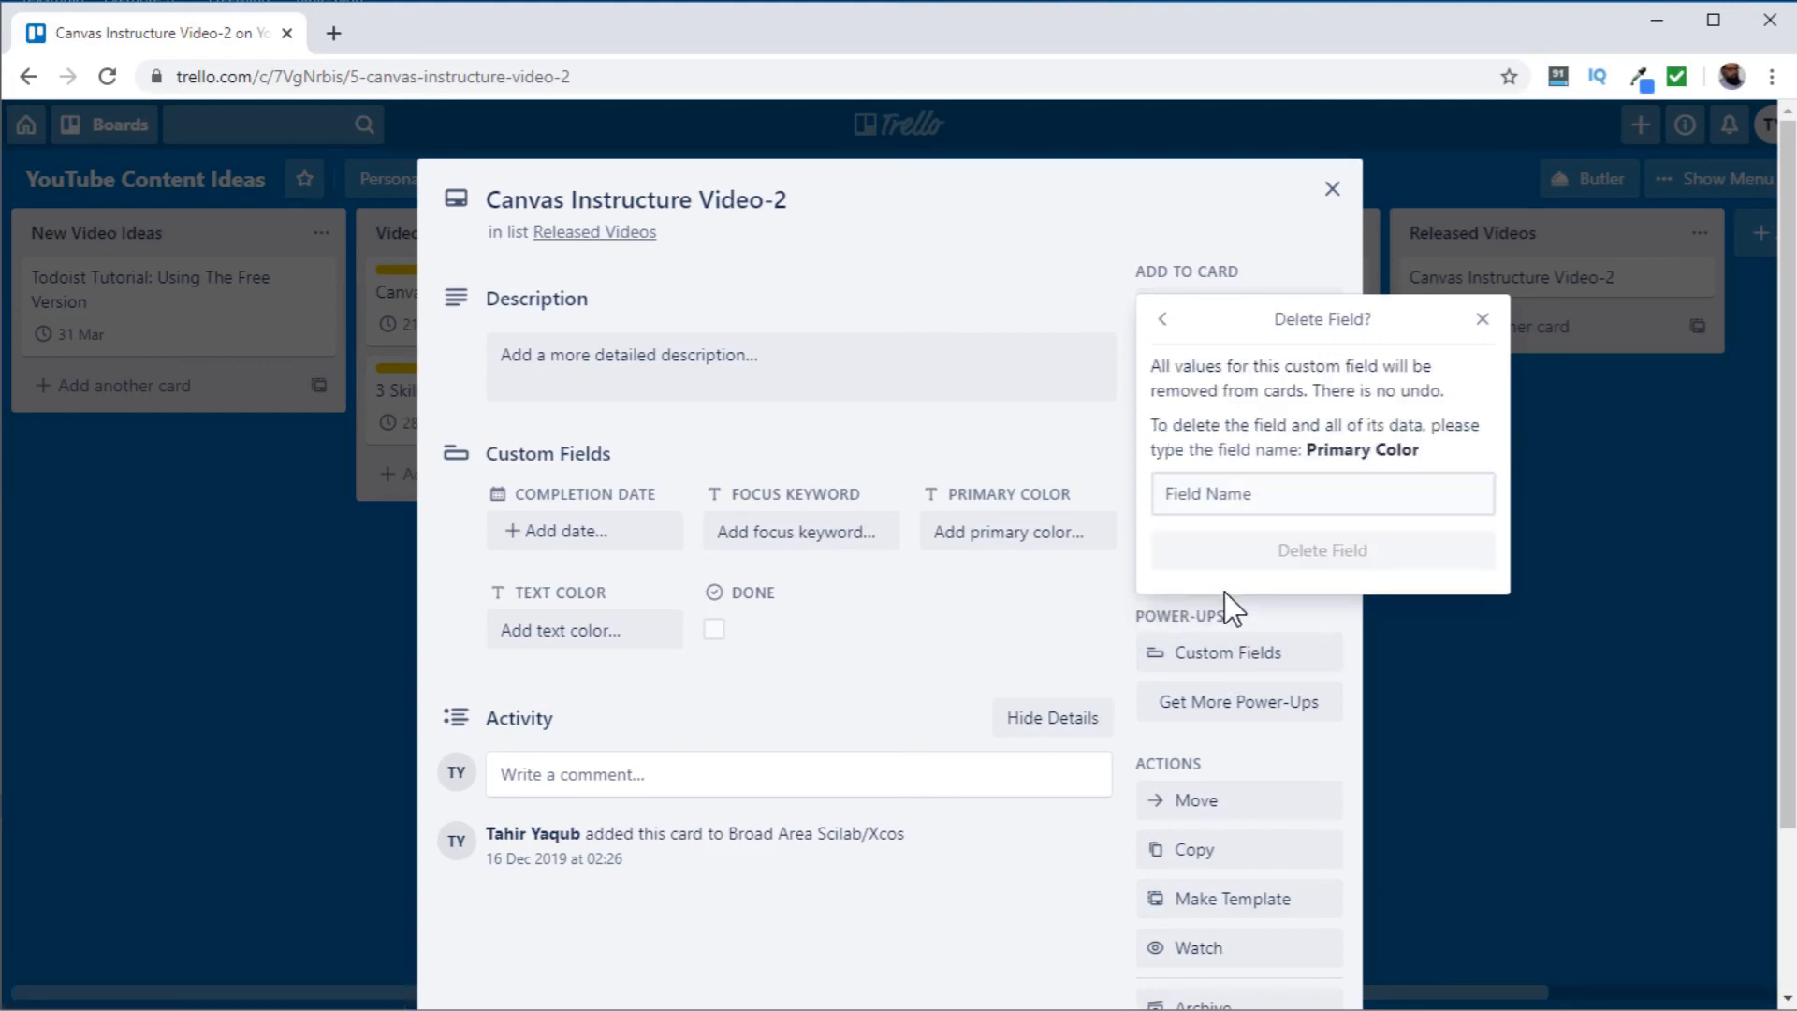
click(1206, 494)
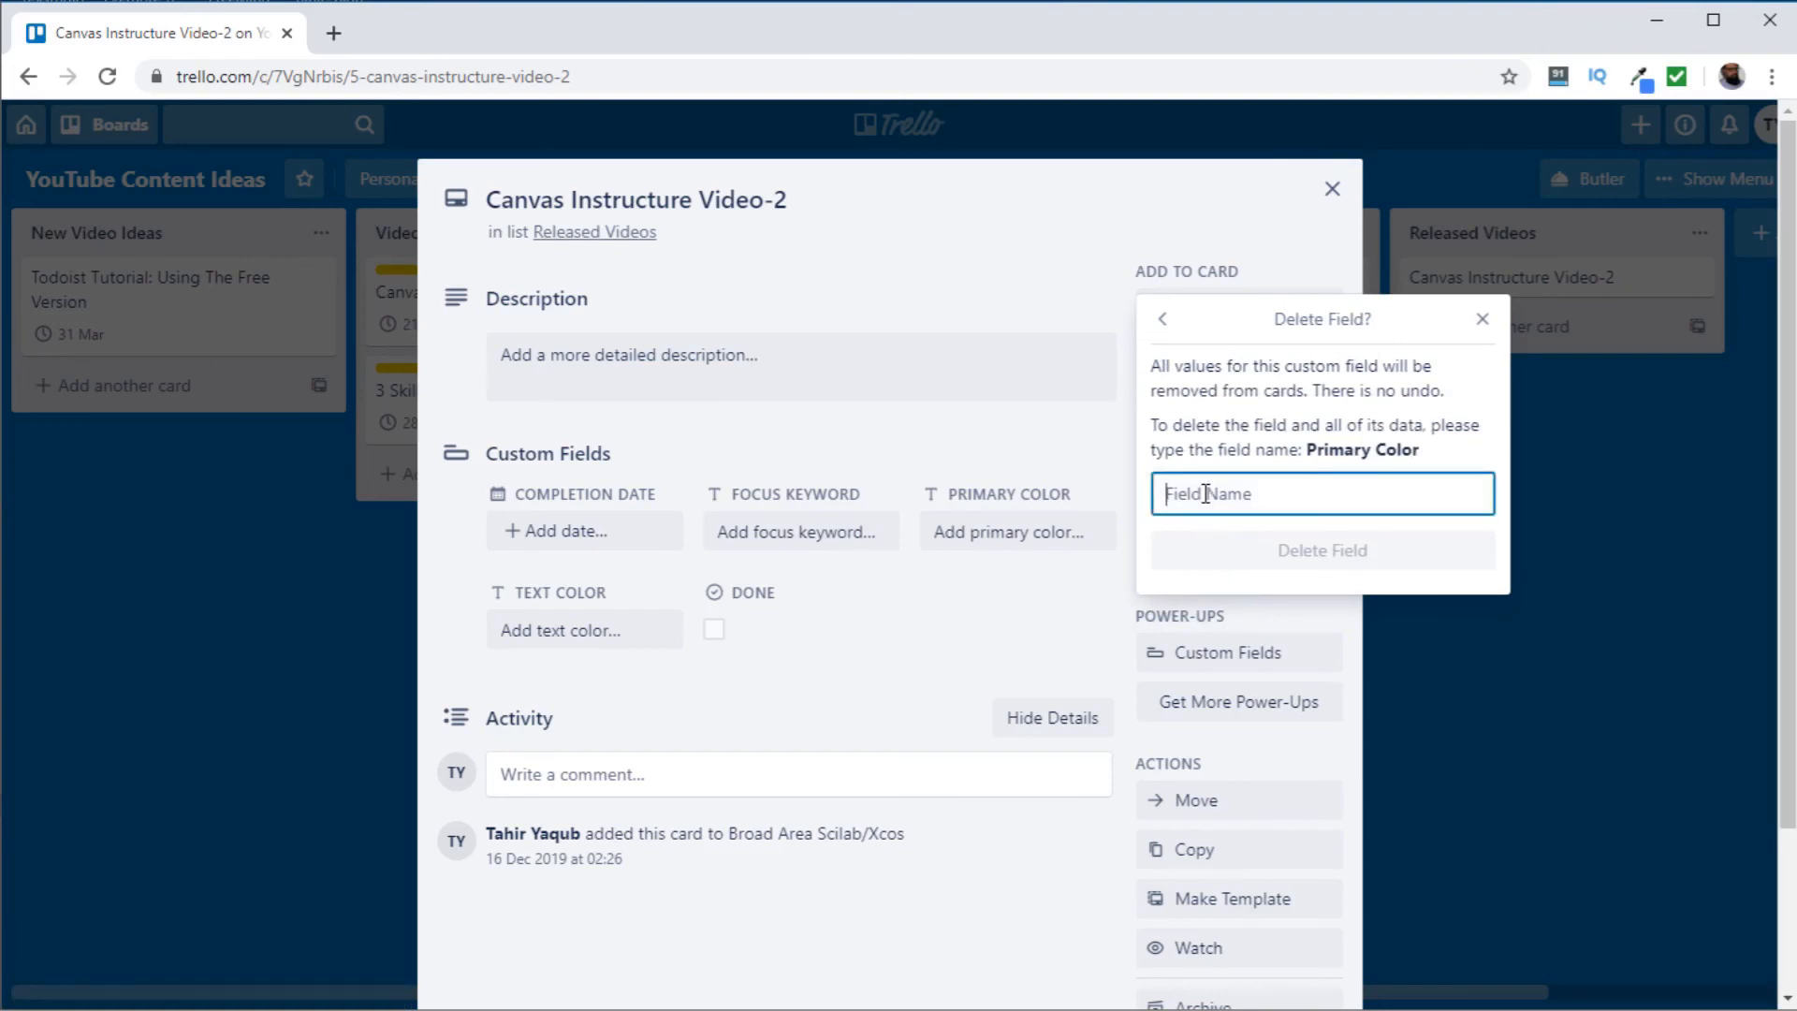
text(Primary Color)
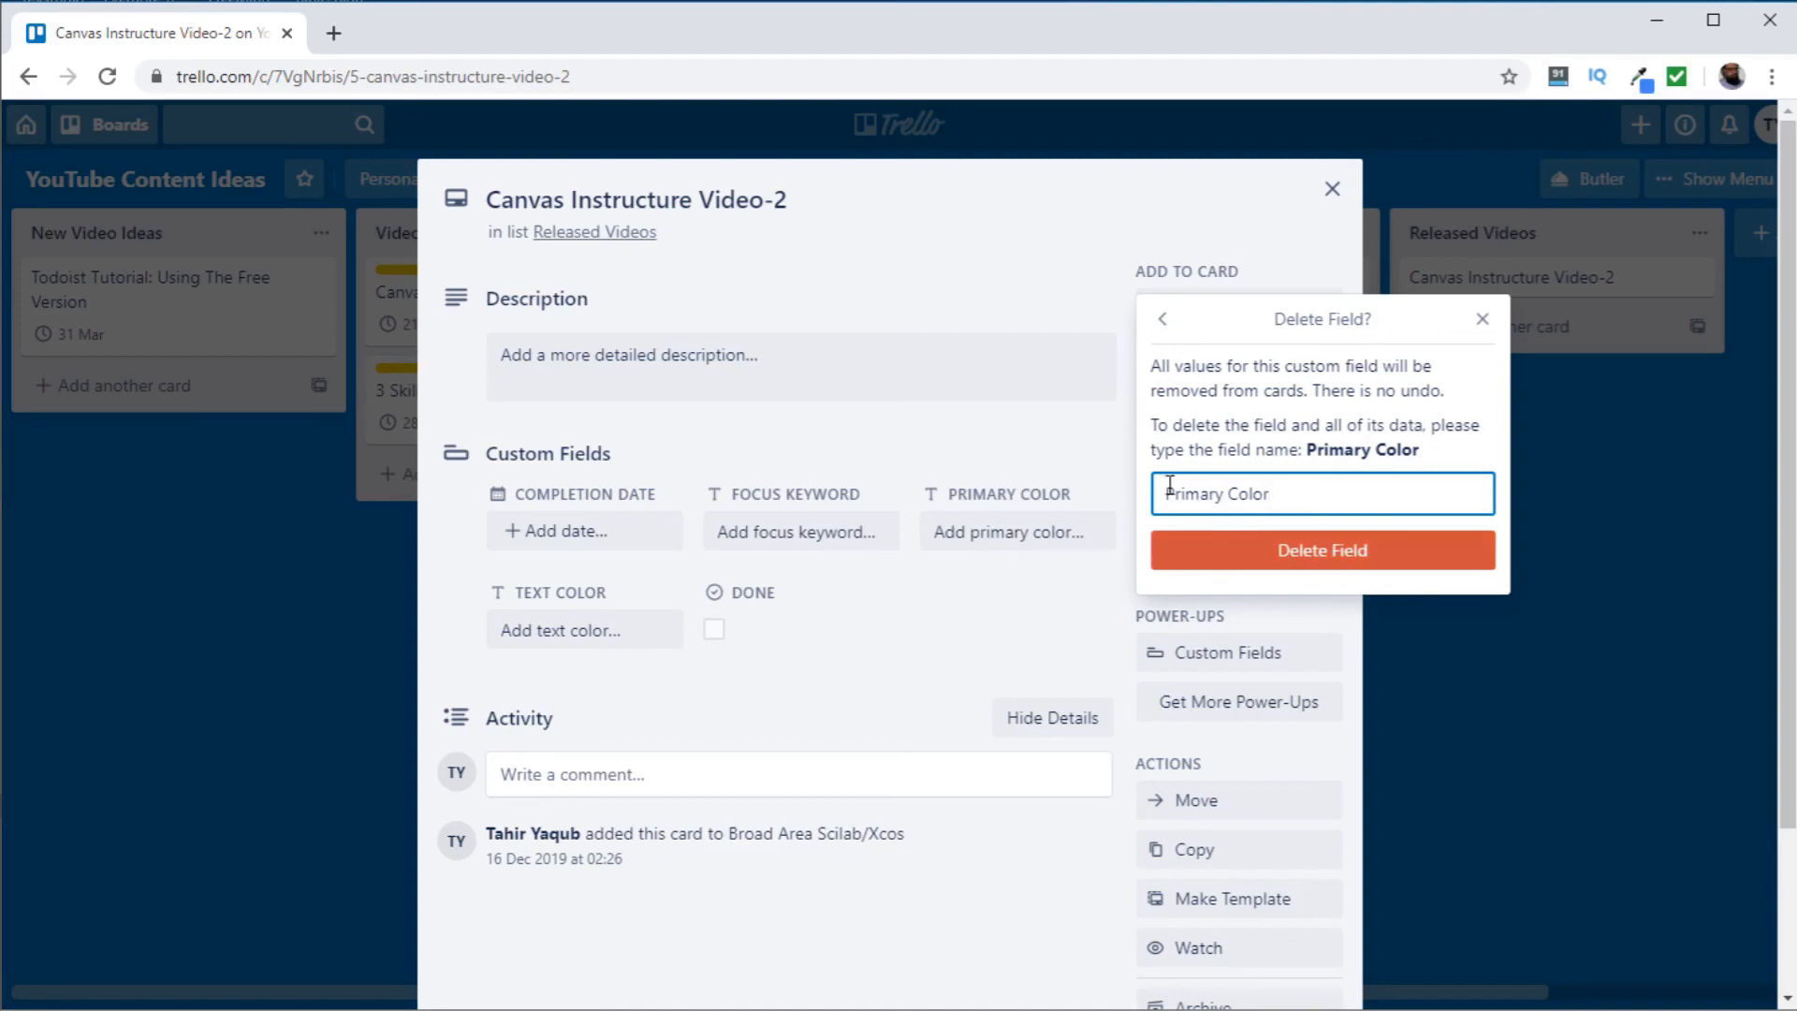
key(BackSpace)
text(p)
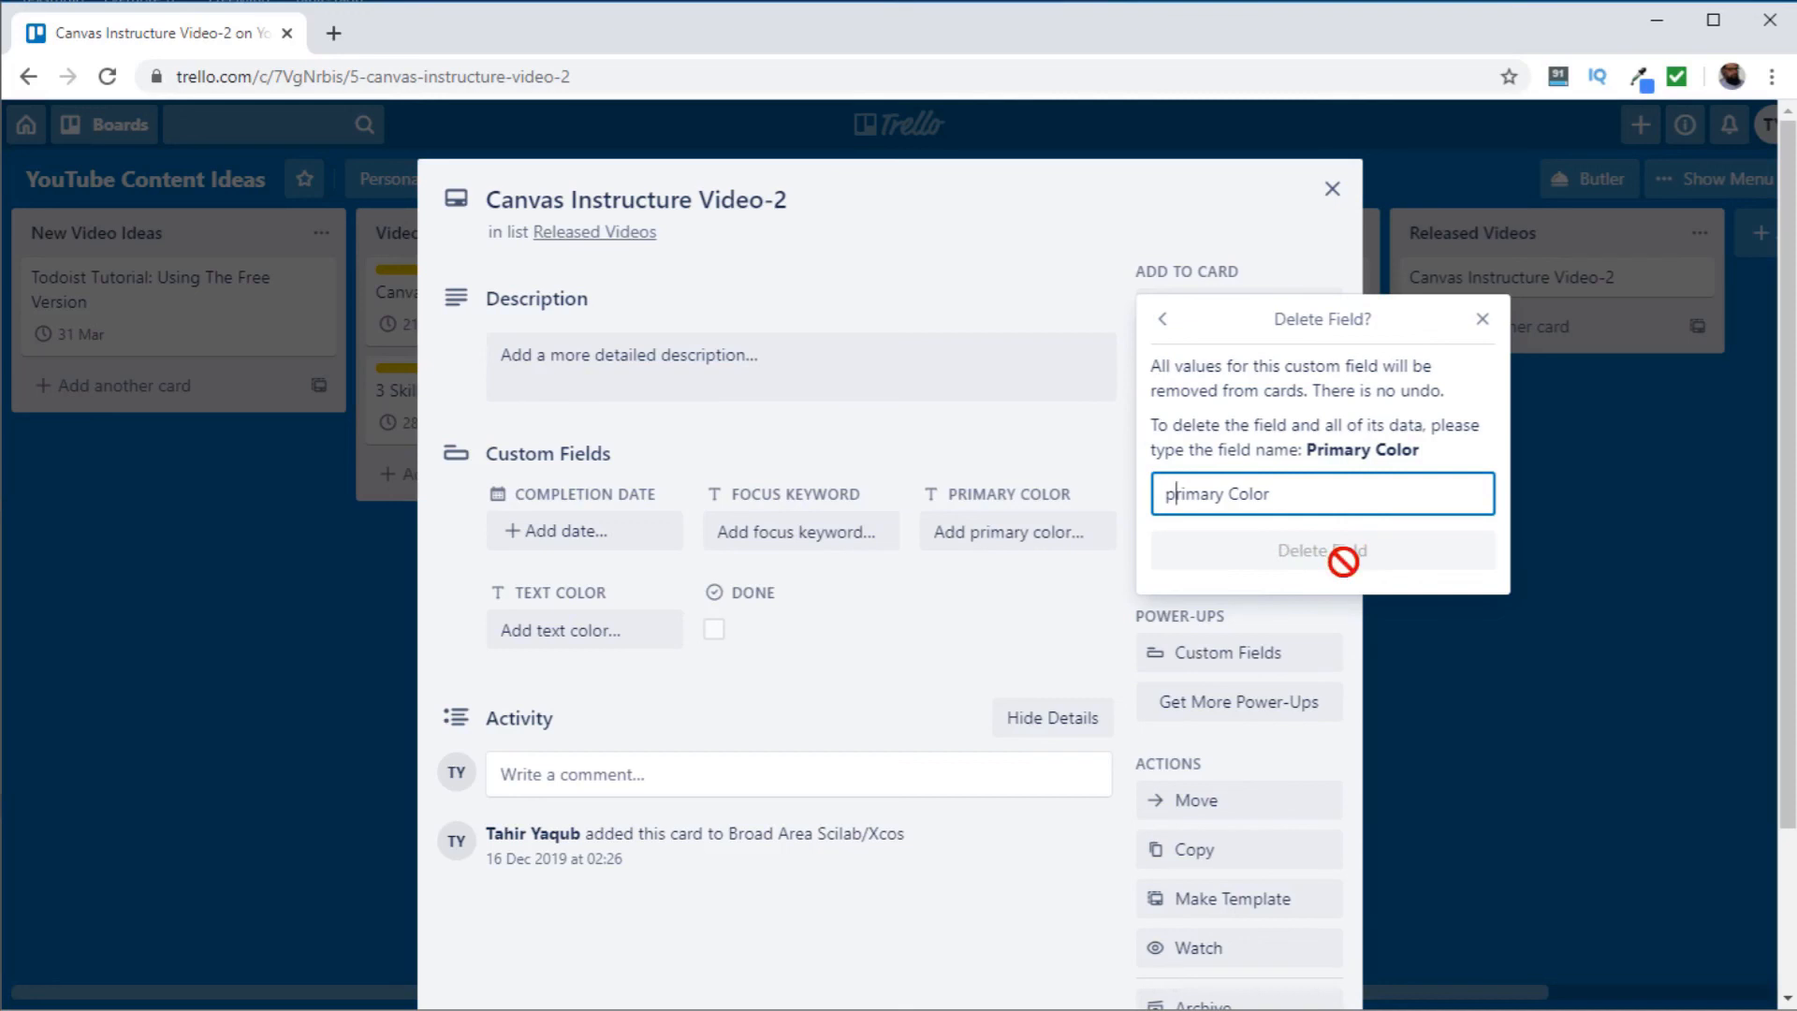
key(BackSpace)
text(P)
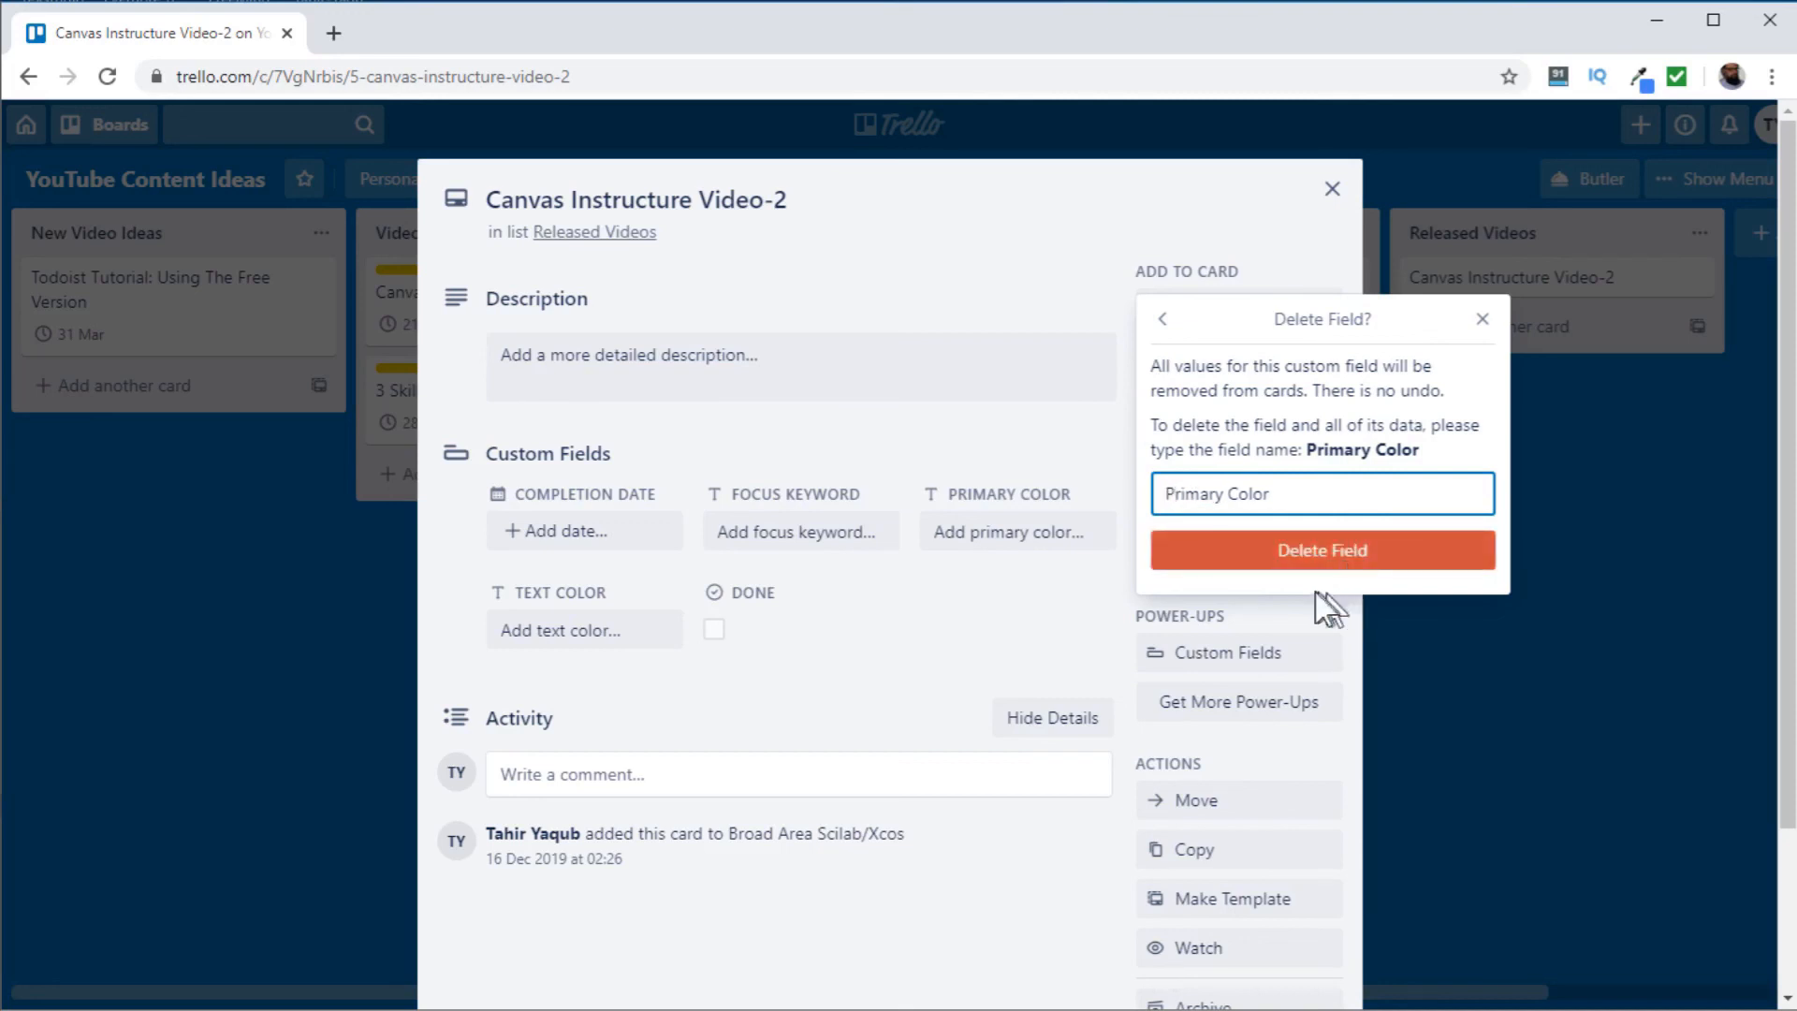
click(1340, 560)
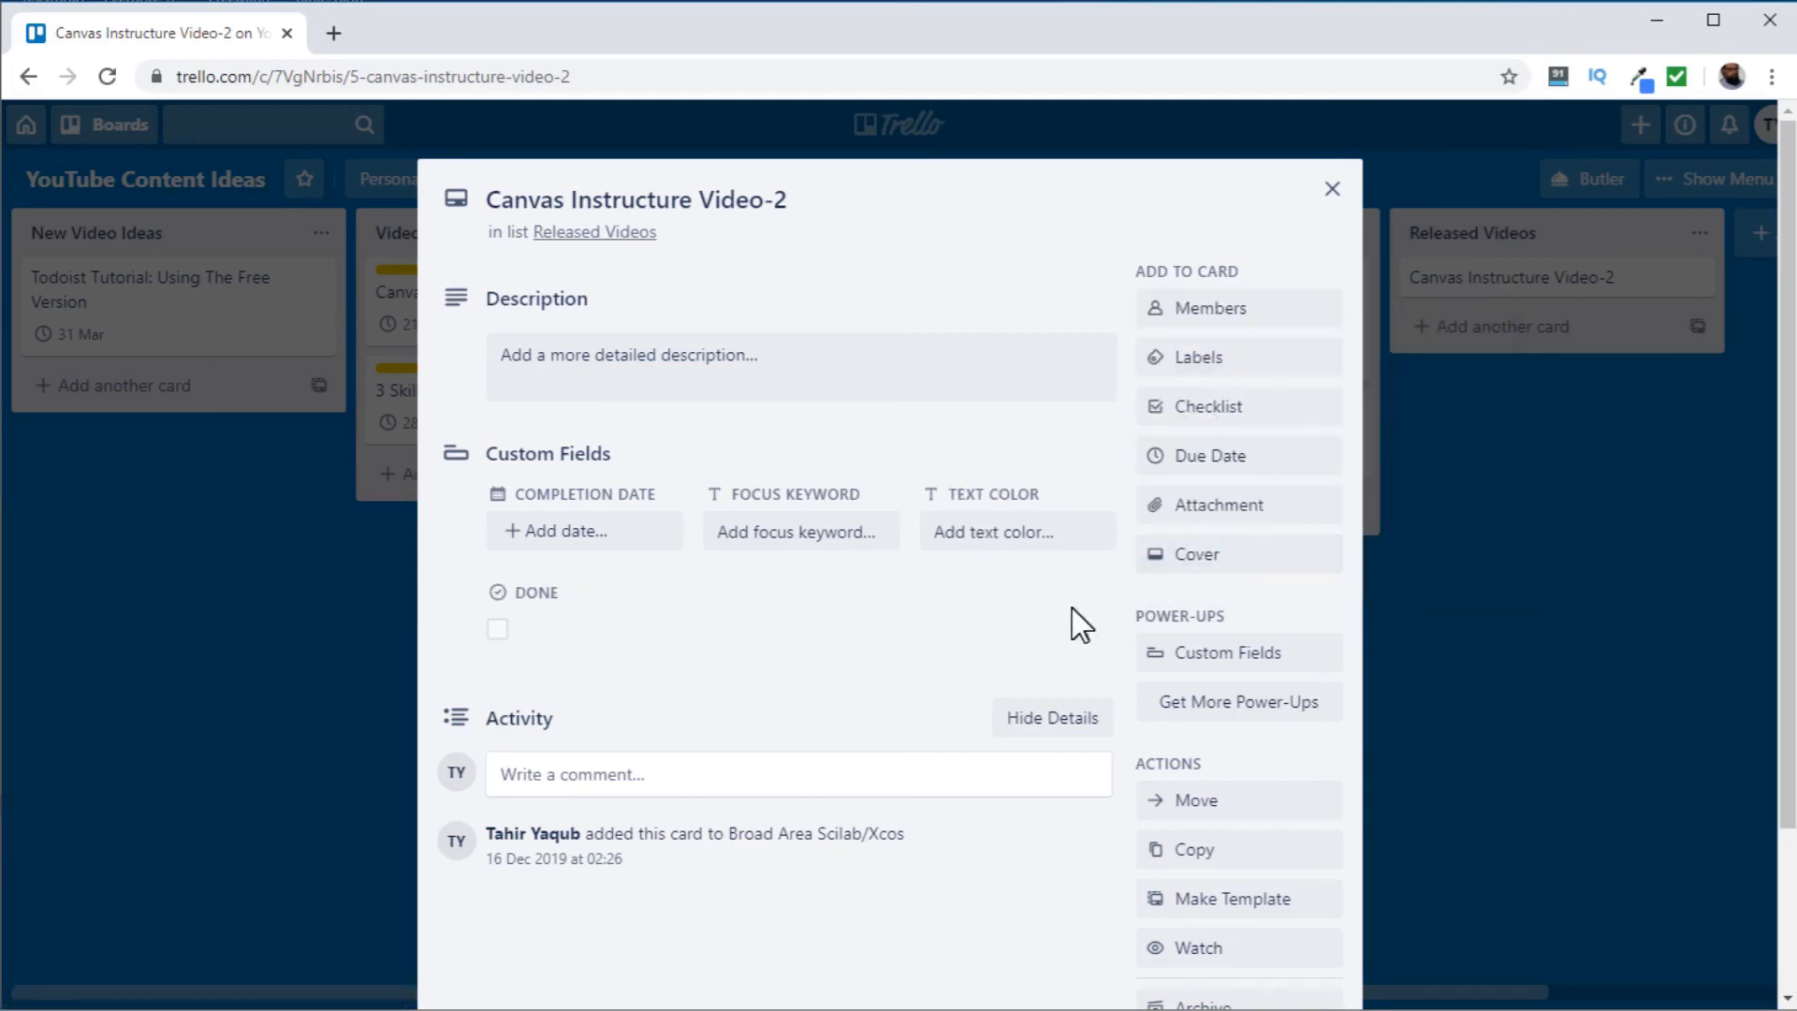
Delete the Text Color custom field, confirming with its name, and close the card.
click(1227, 654)
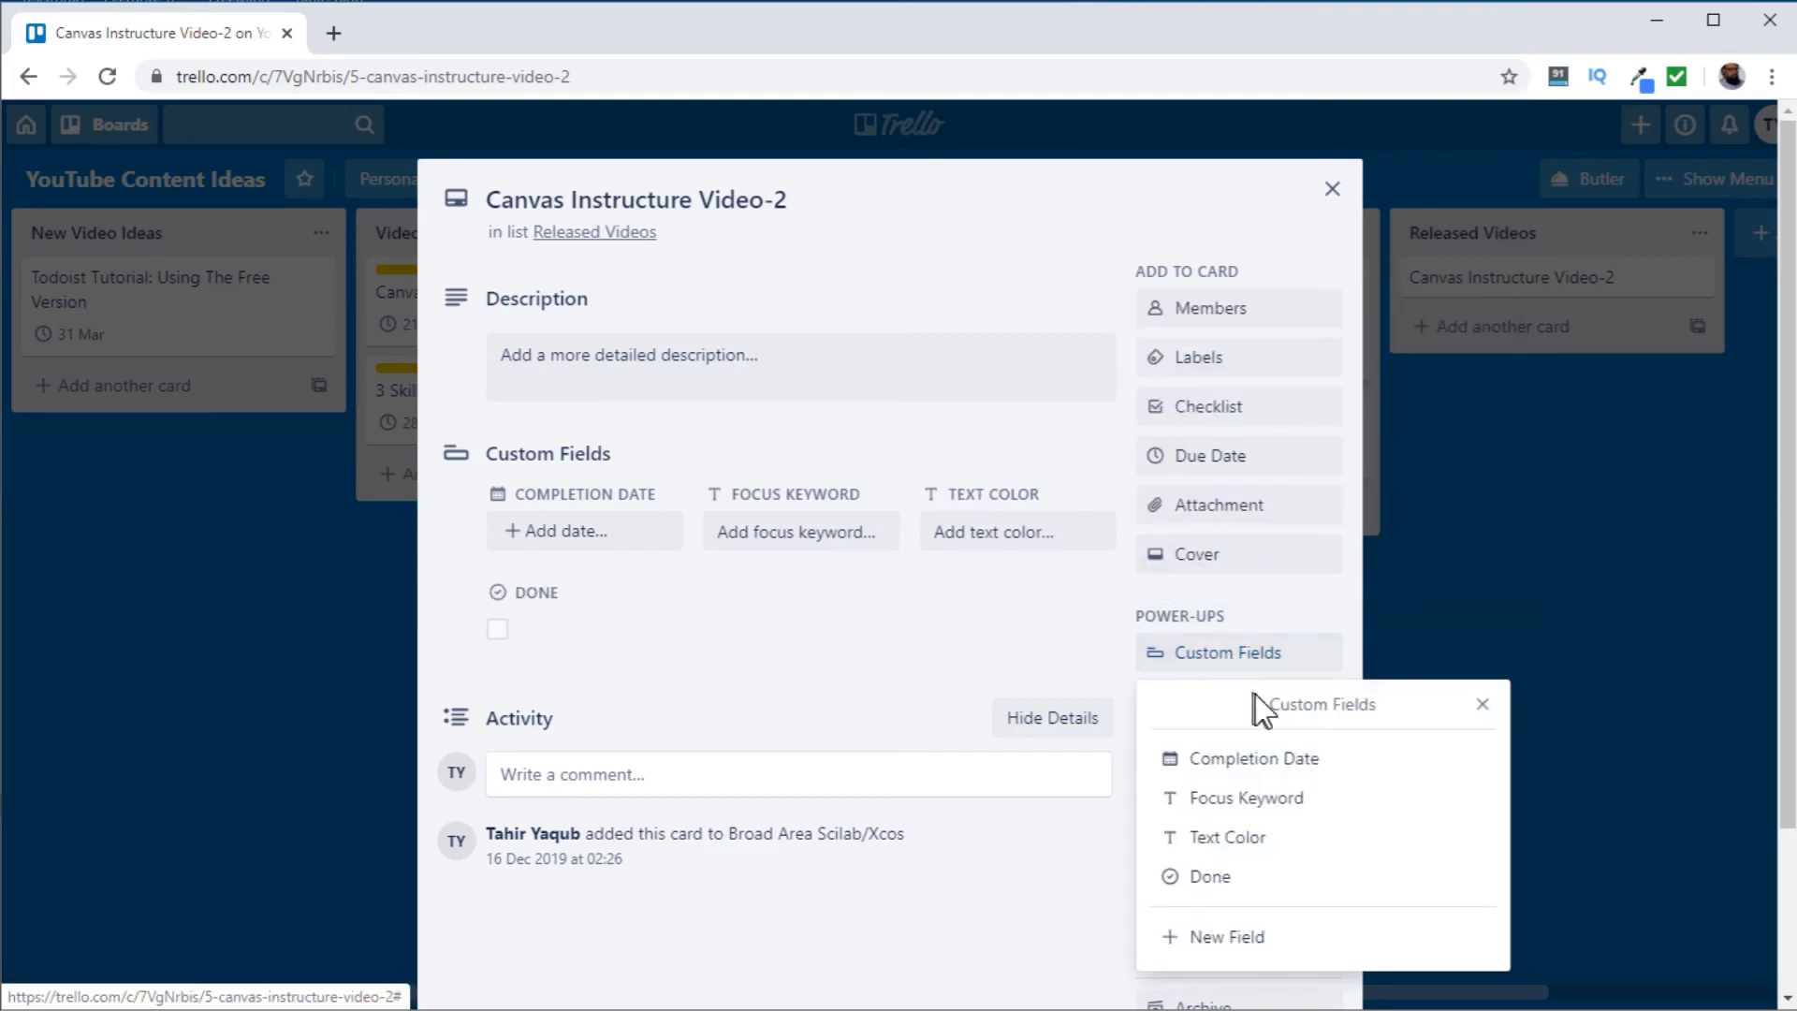
click(1234, 839)
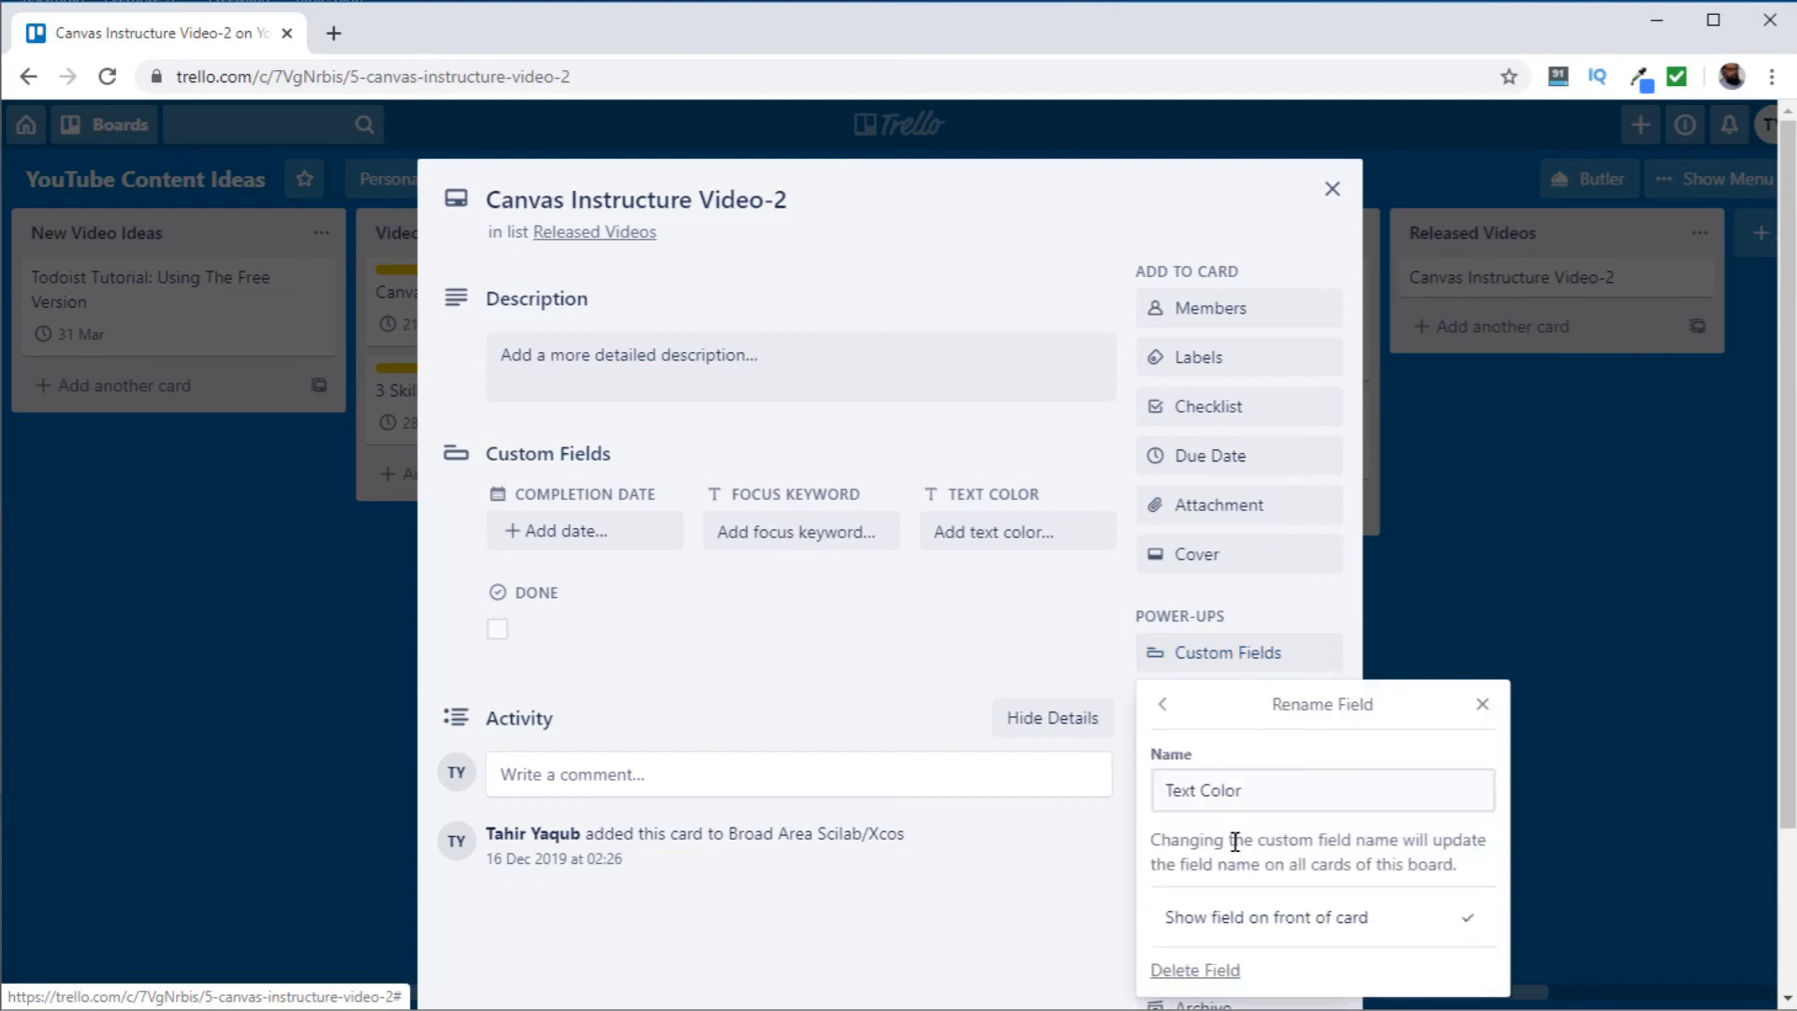
click(1232, 970)
click(1245, 879)
text(Text Color)
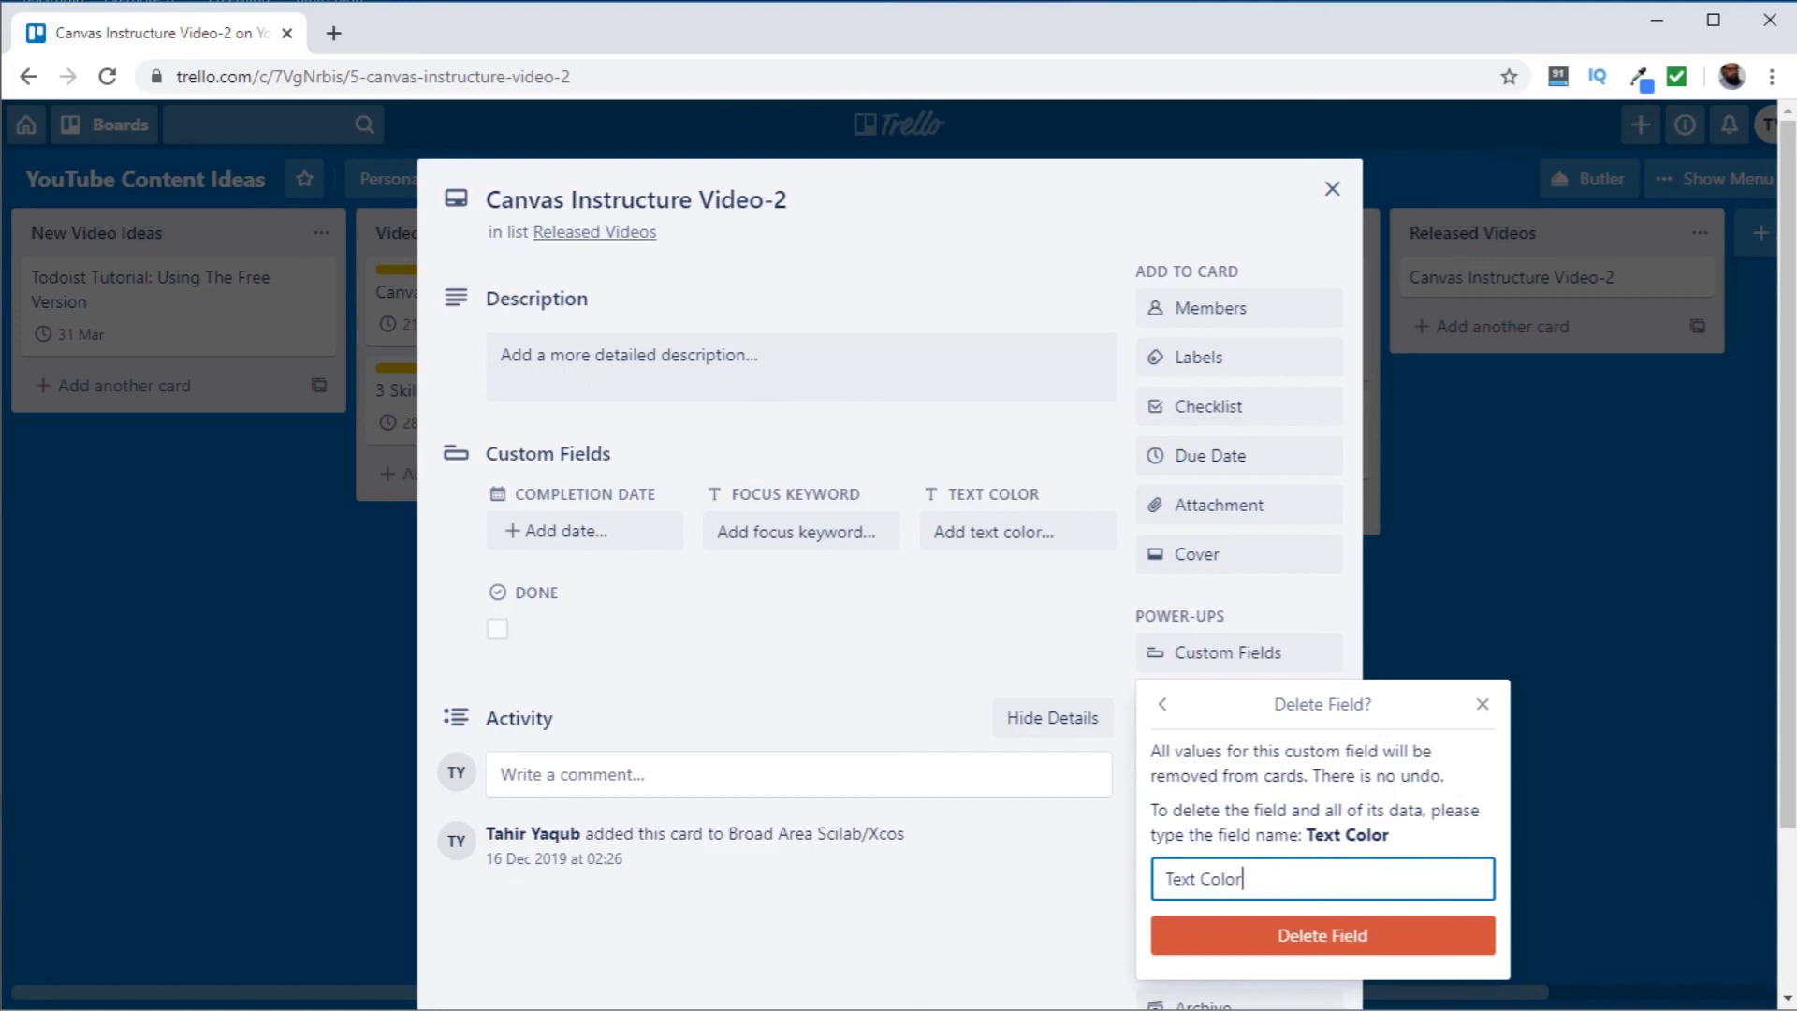
click(1301, 941)
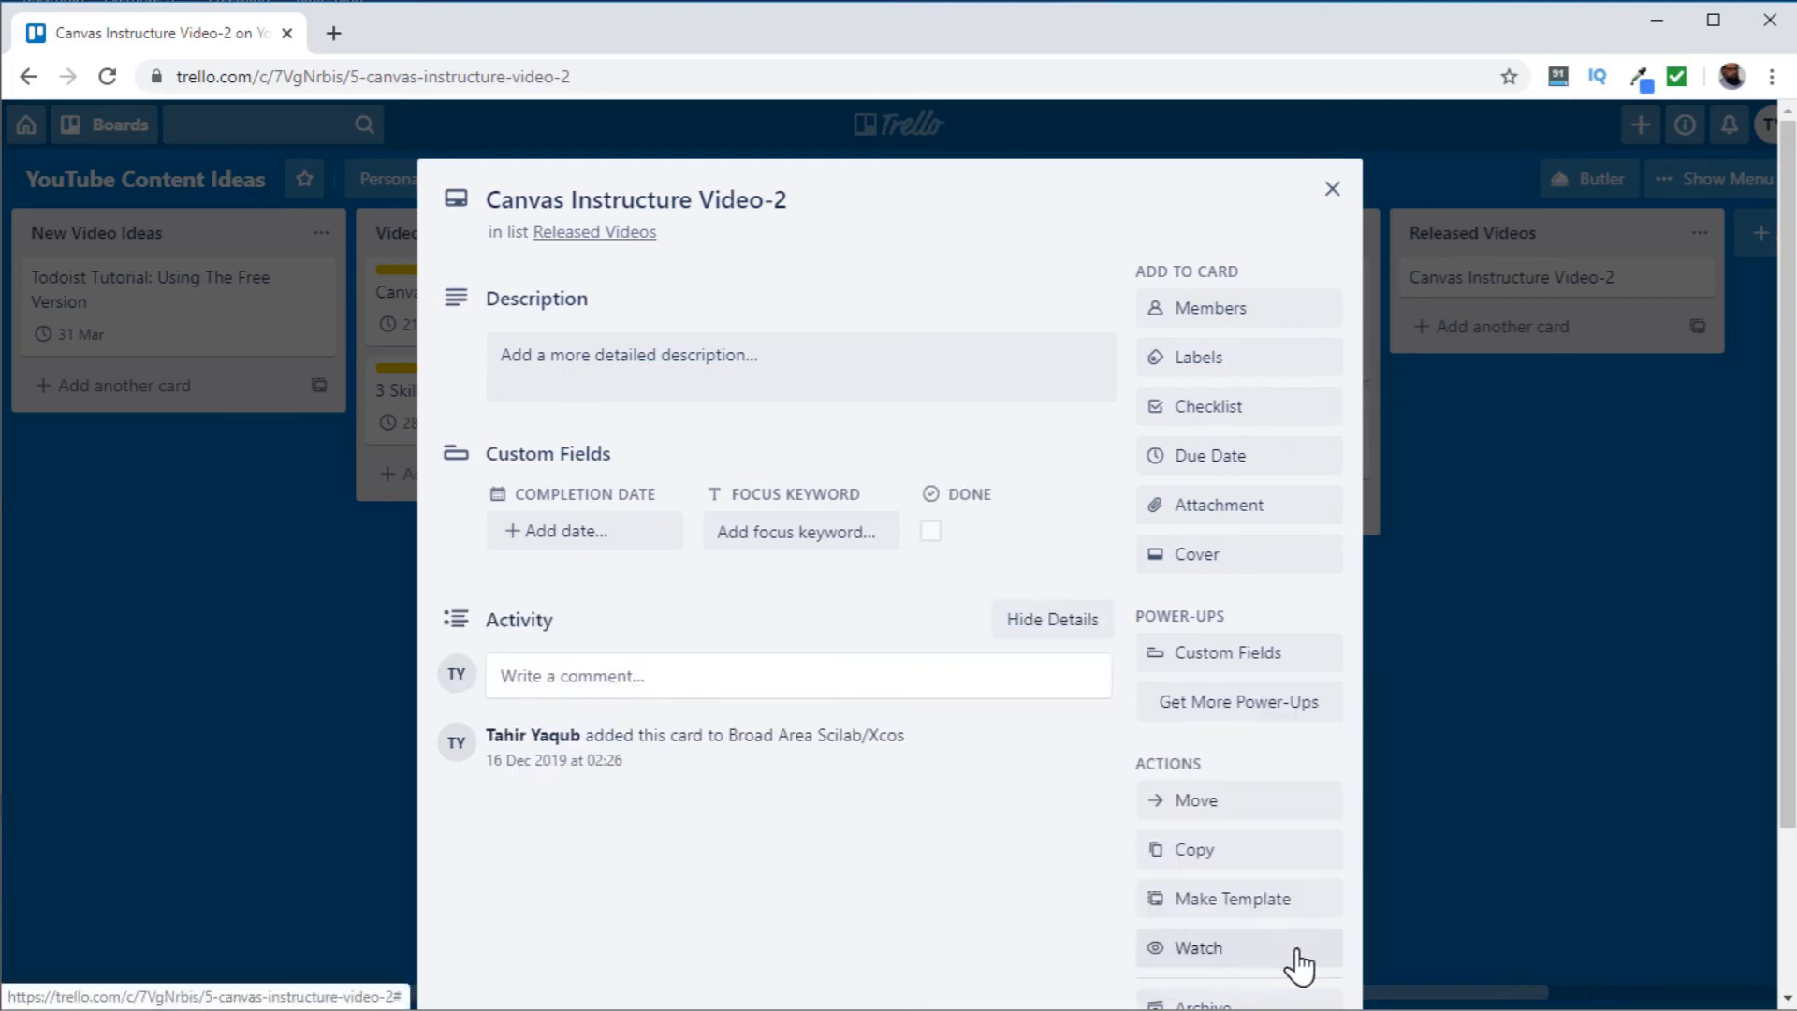
key(Escape)
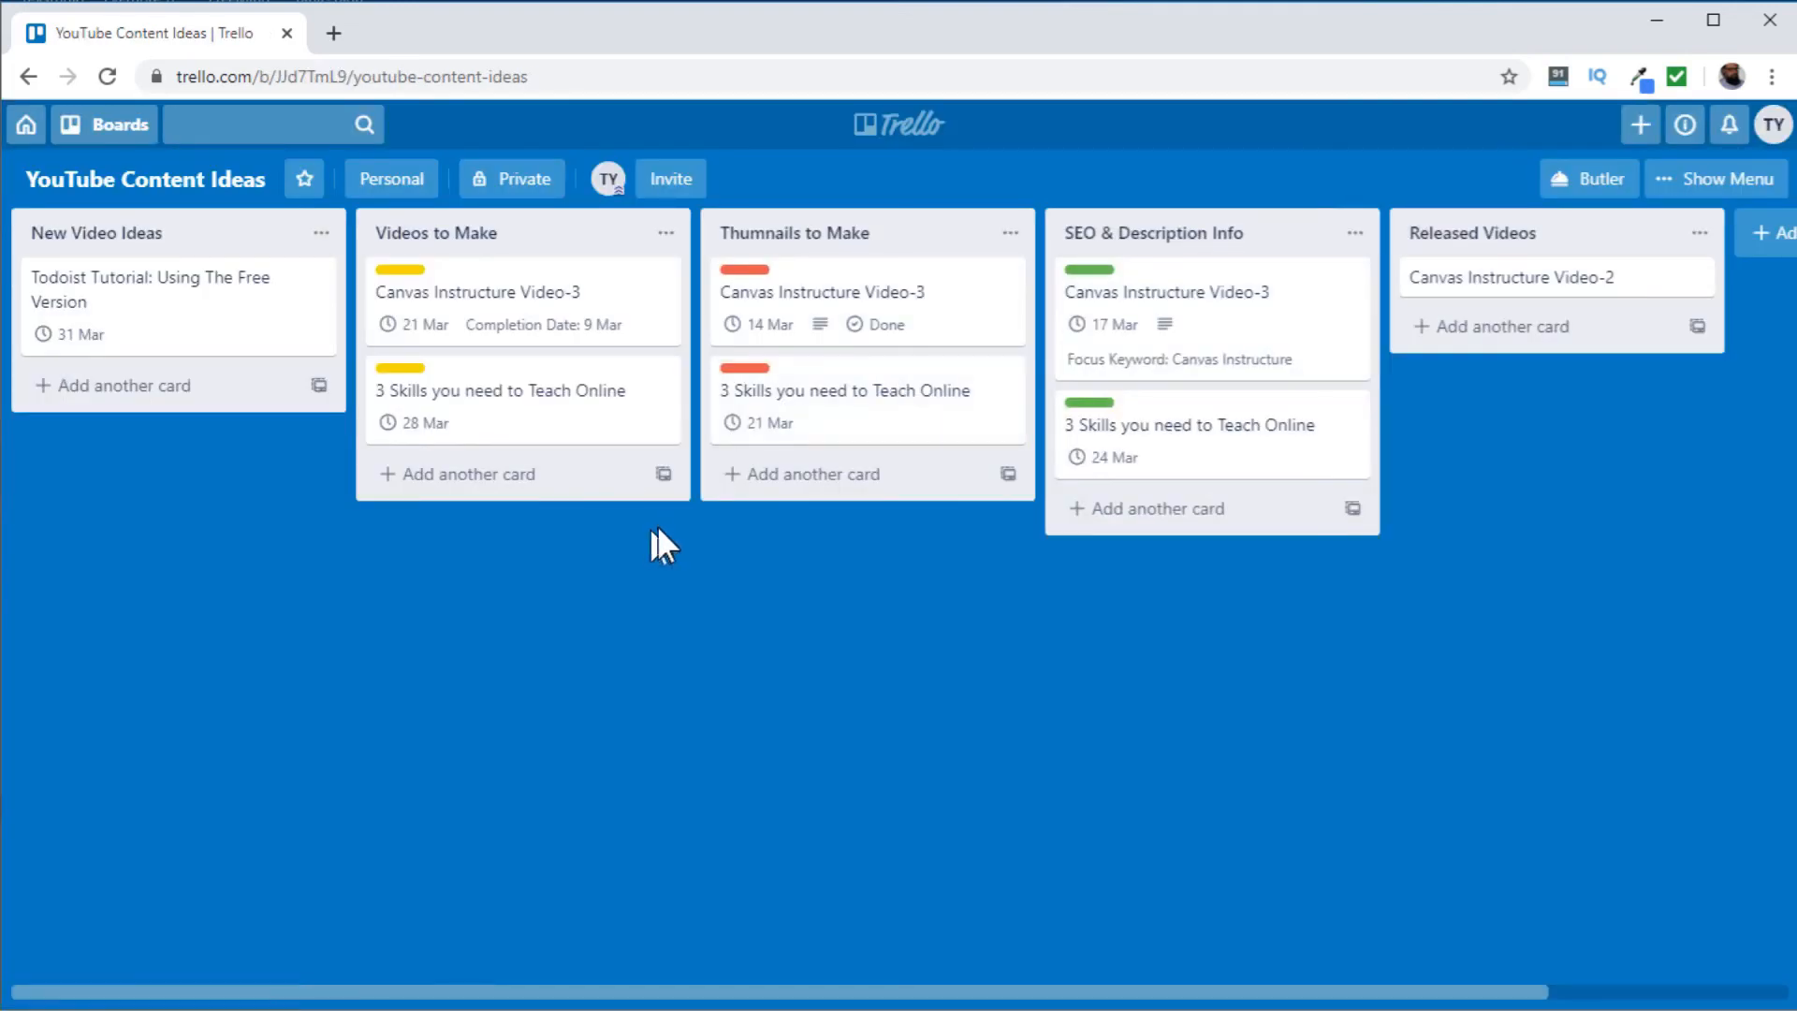